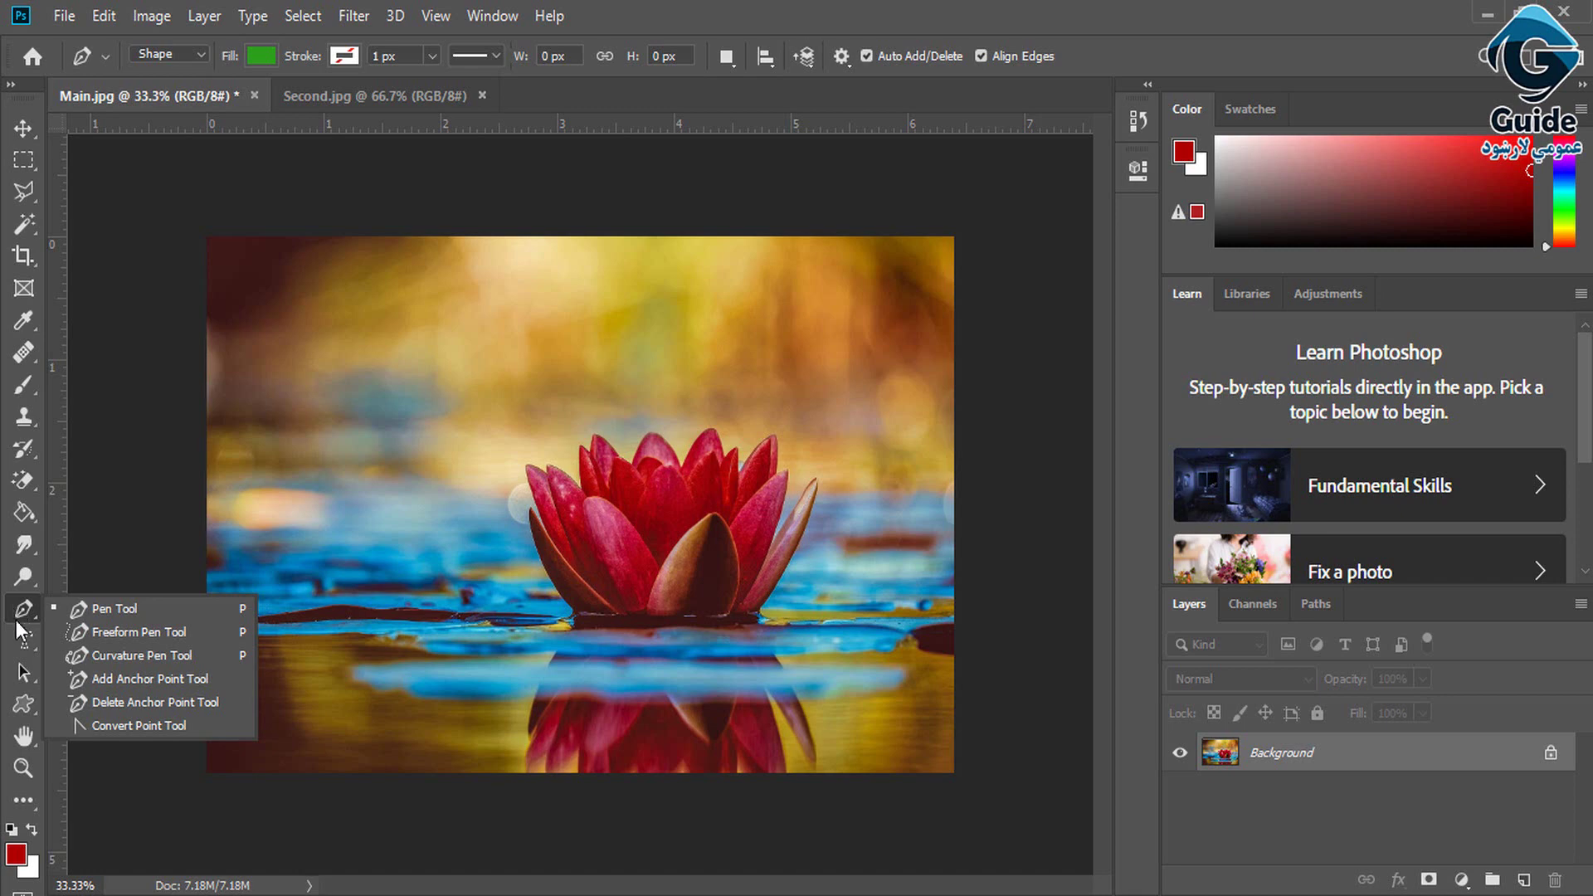
# - Add a line of horizontal type reading "dfdf" in the upper part of the lotus image, above the water
pyautogui.click(28, 646)
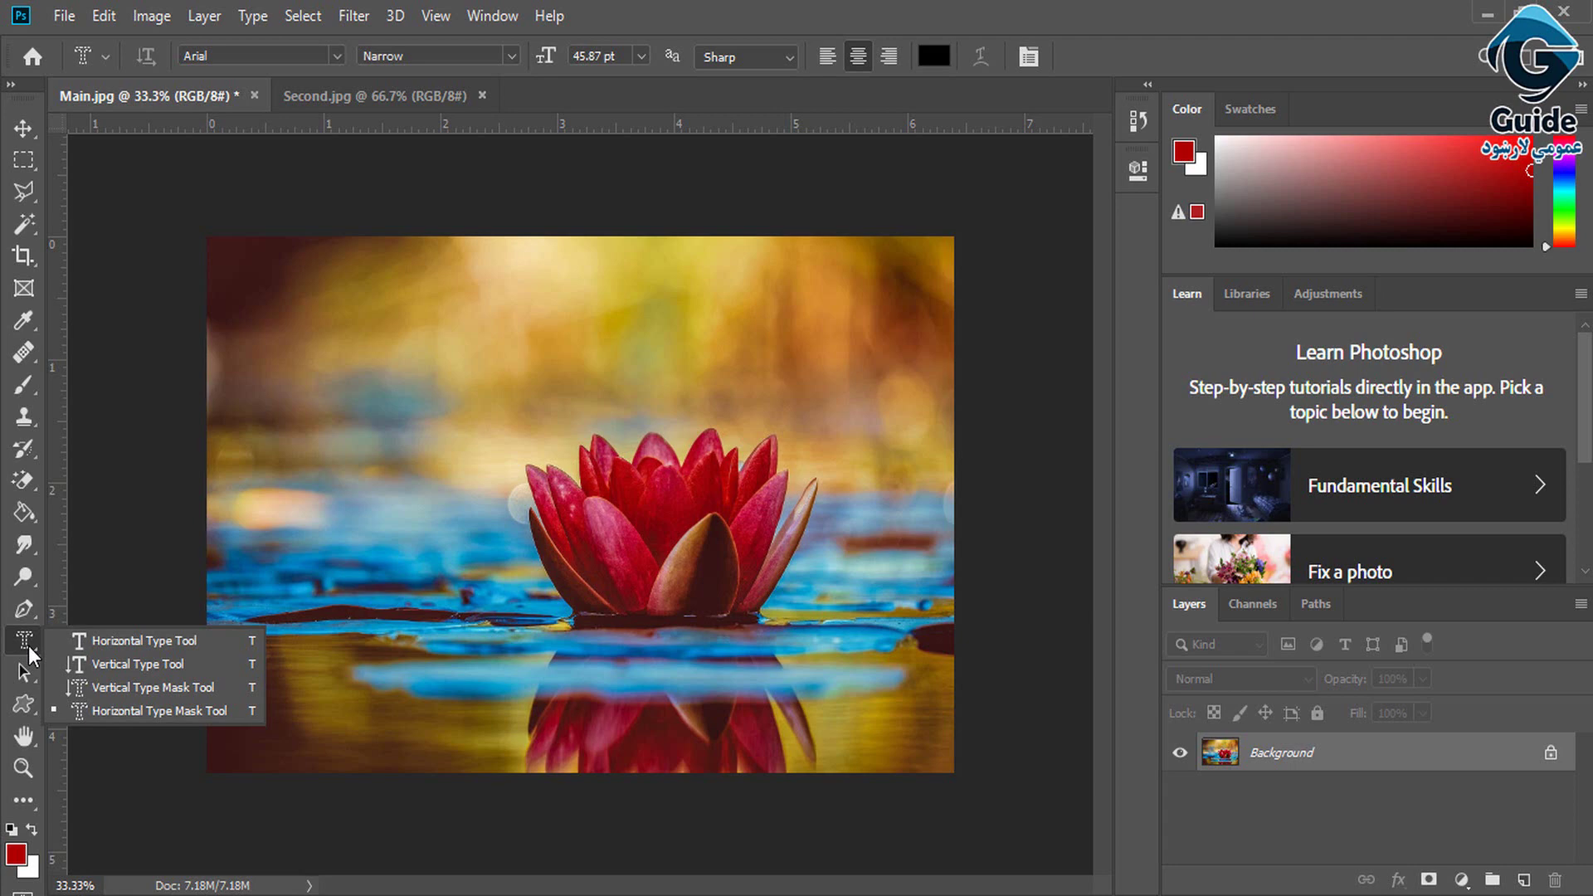
pyautogui.click(117, 642)
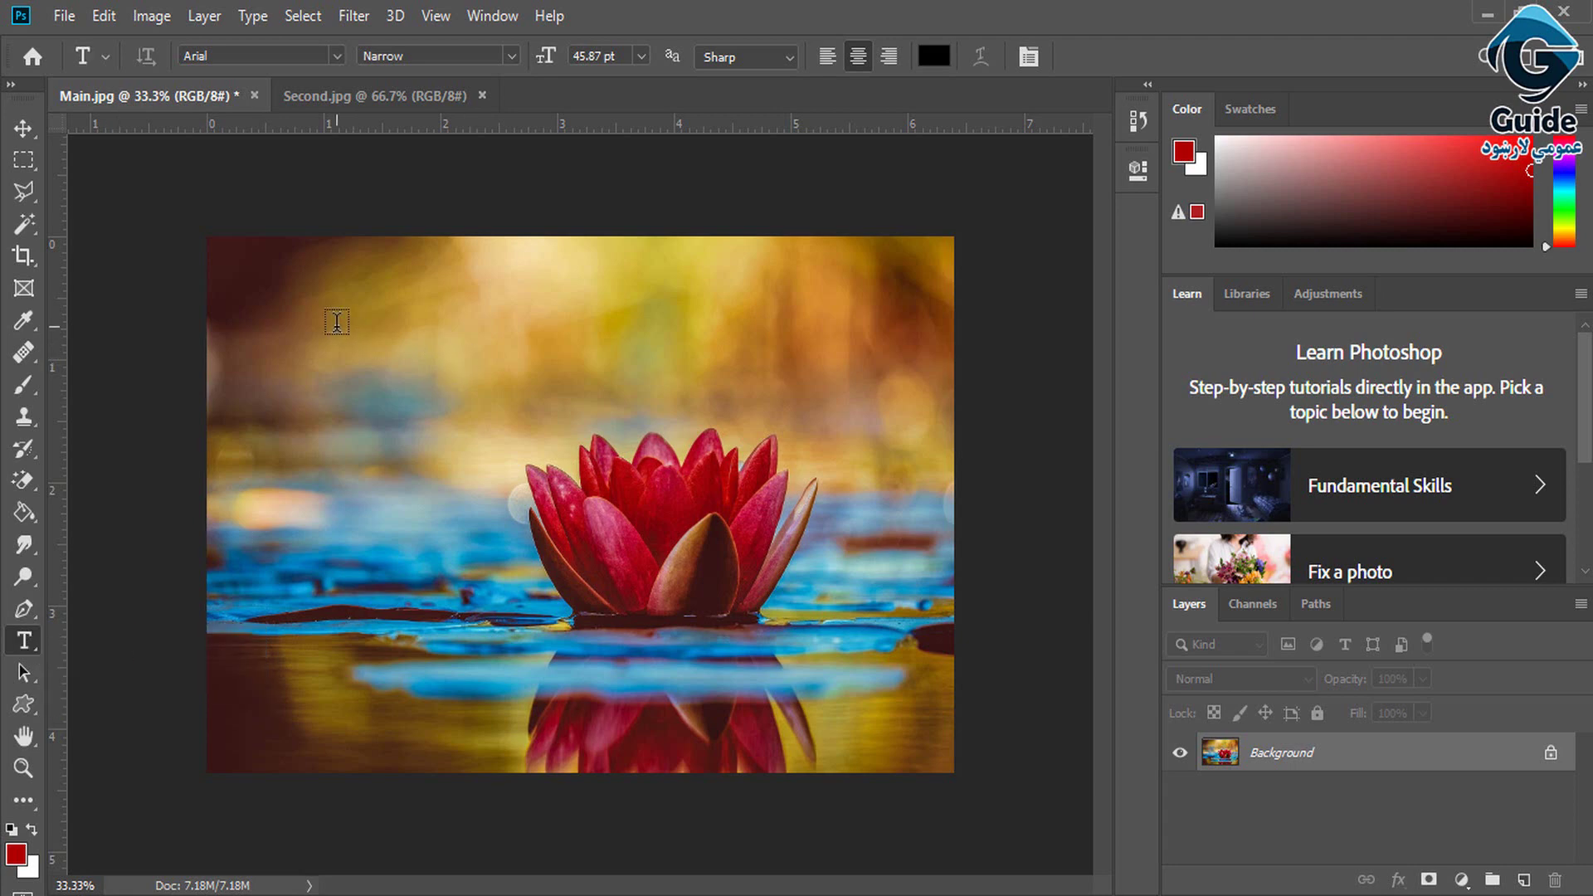
pyautogui.click(438, 352)
pyautogui.write('dfdf')
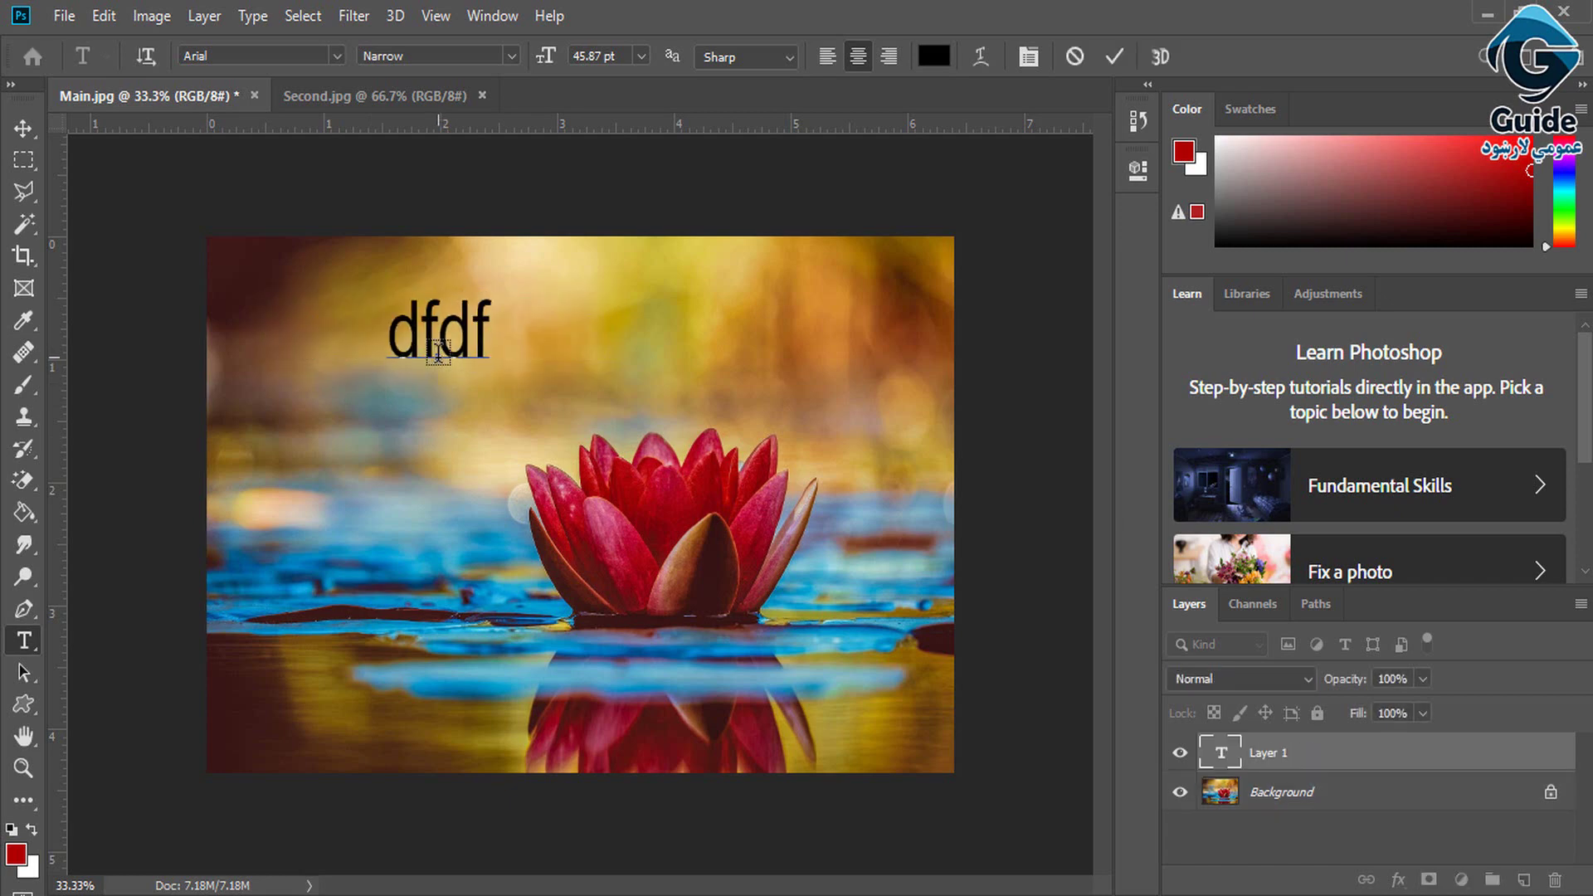
pyautogui.click(24, 129)
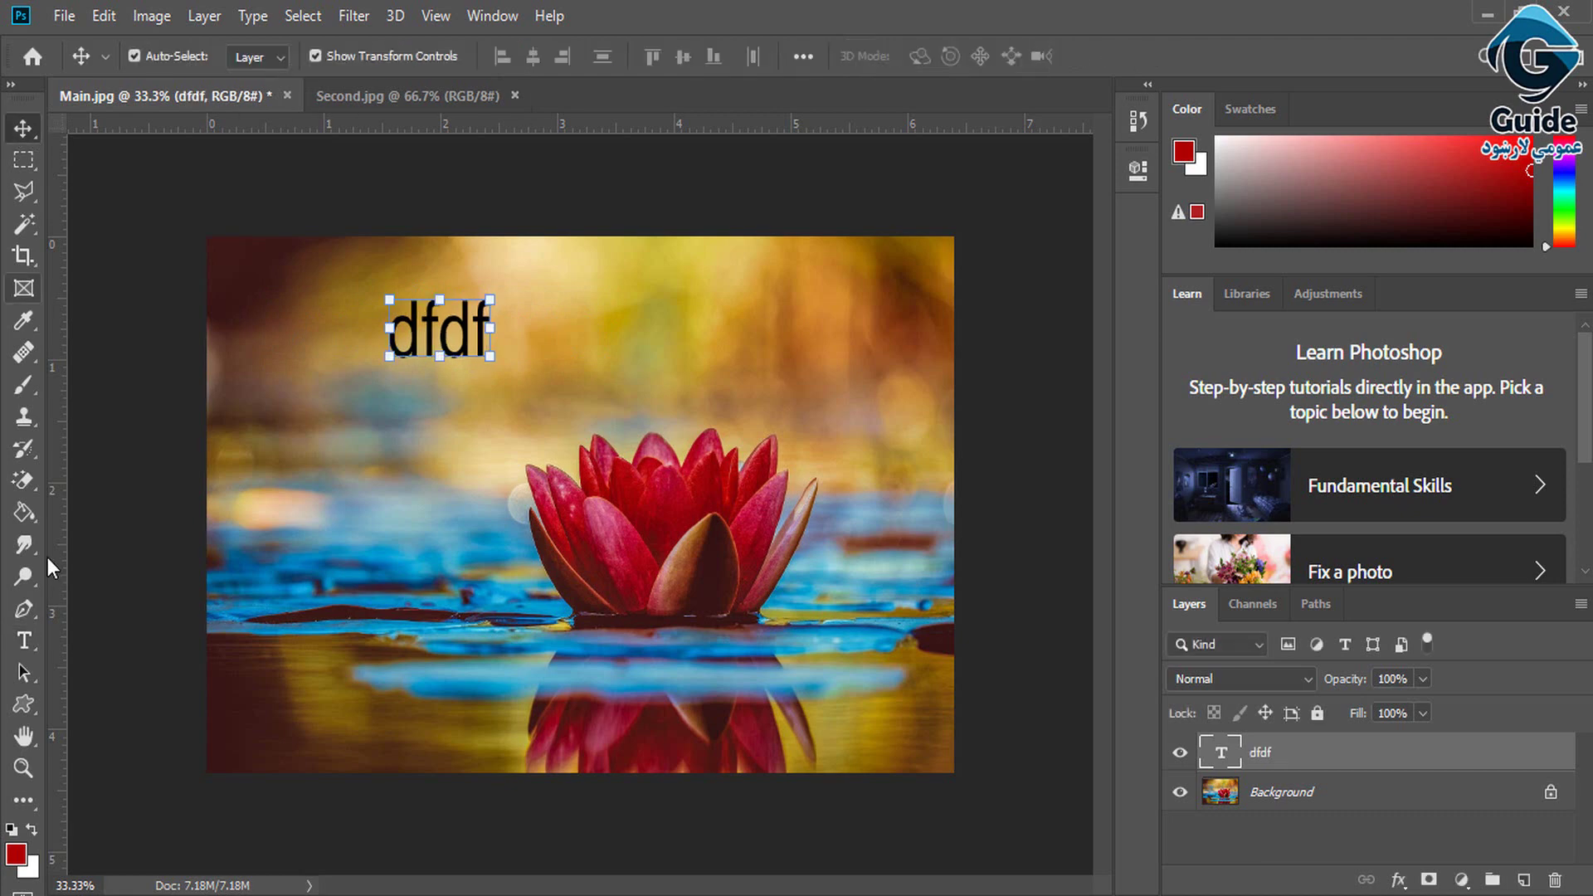
# - Add a second line of horizontal type reading "dfdfd" at the base of the lotus flower
pyautogui.click(27, 636)
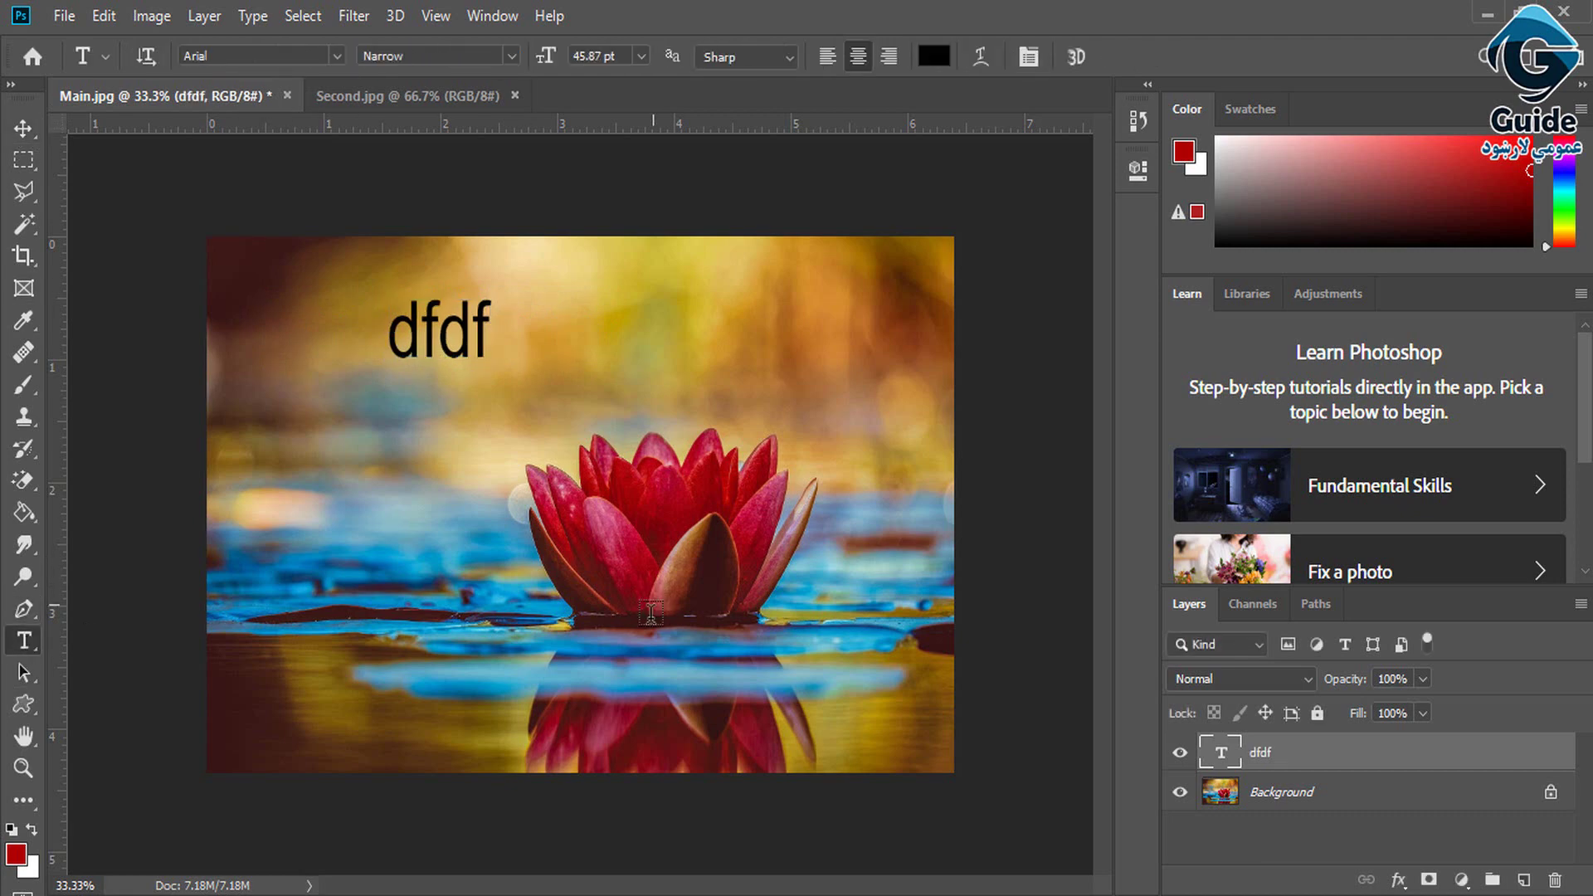
pyautogui.click(642, 668)
pyautogui.write('dfdf')
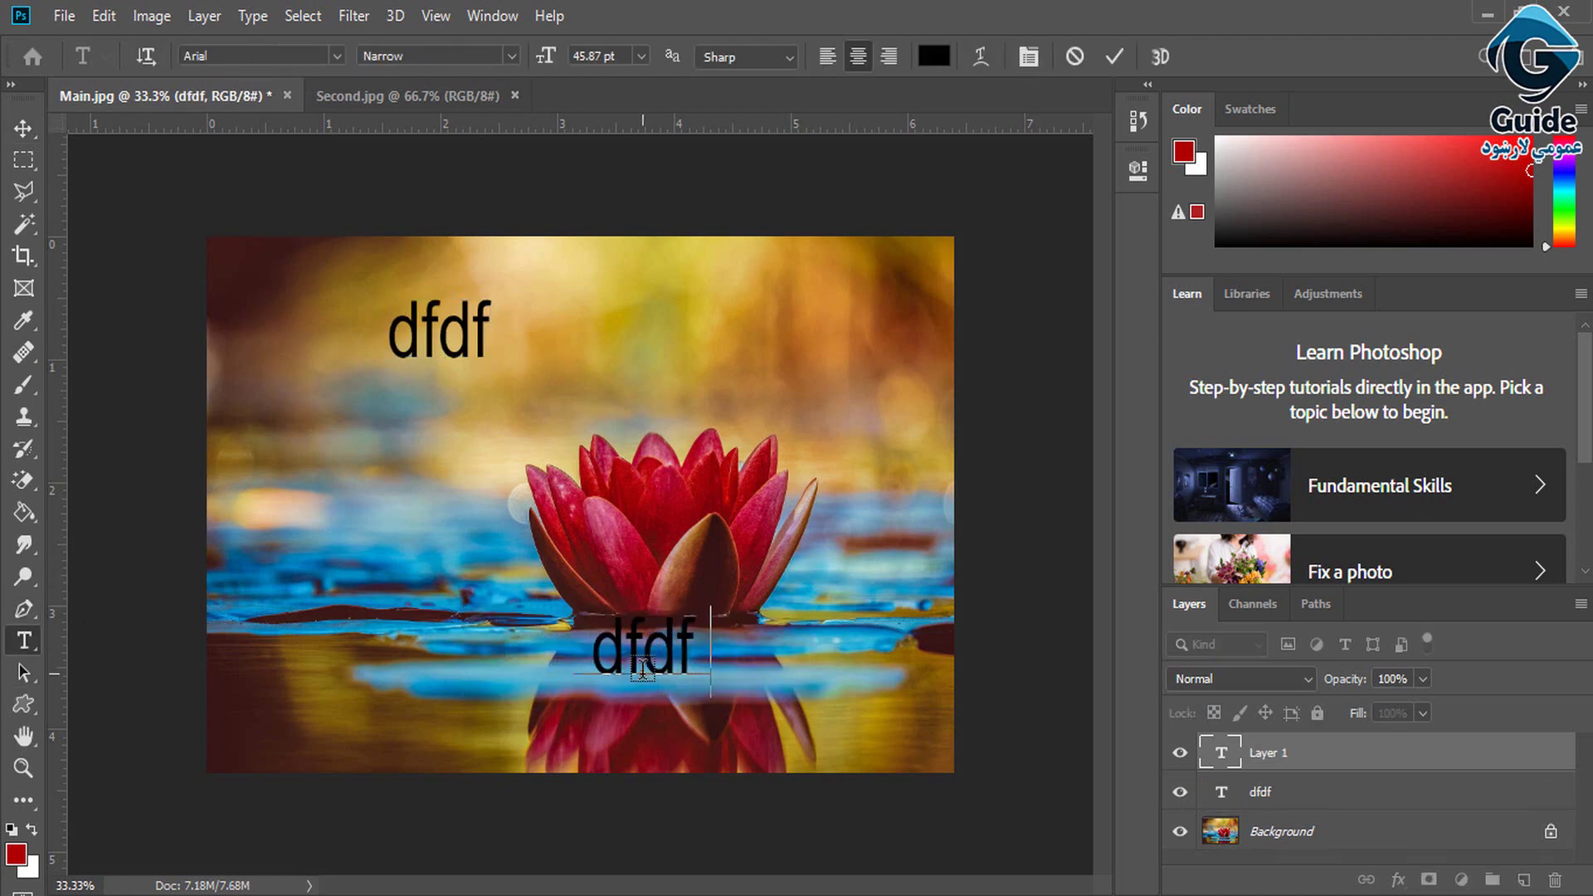
pyautogui.write('d')
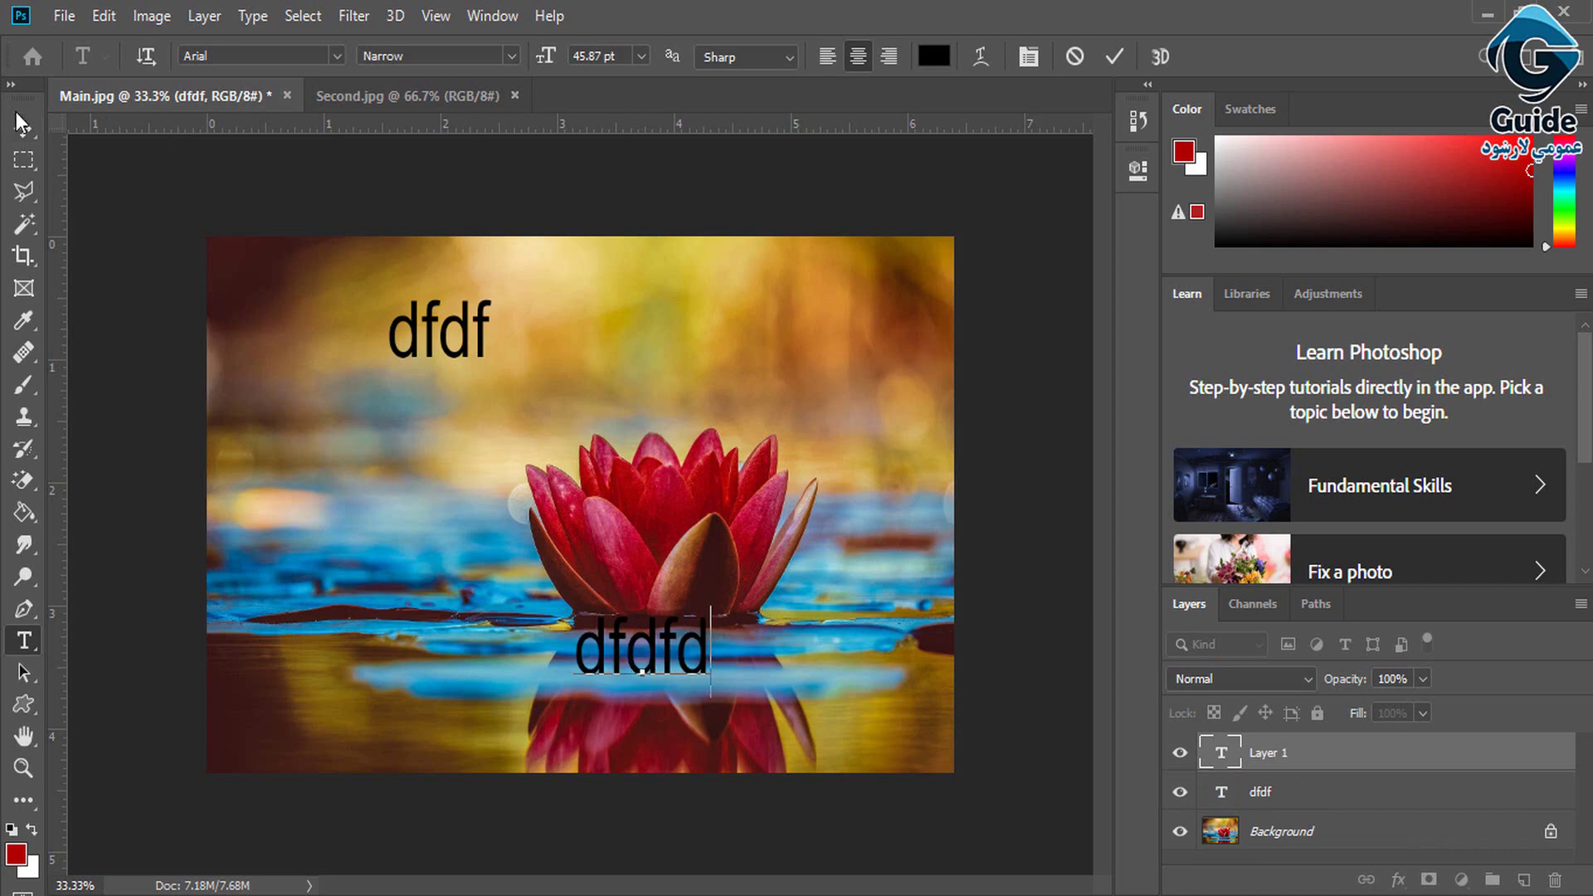
pyautogui.click(22, 124)
# - Draw a paragraph text box beside the lotus, fill it with four lines of "dfdf" filler text and commit it
pyautogui.click(25, 641)
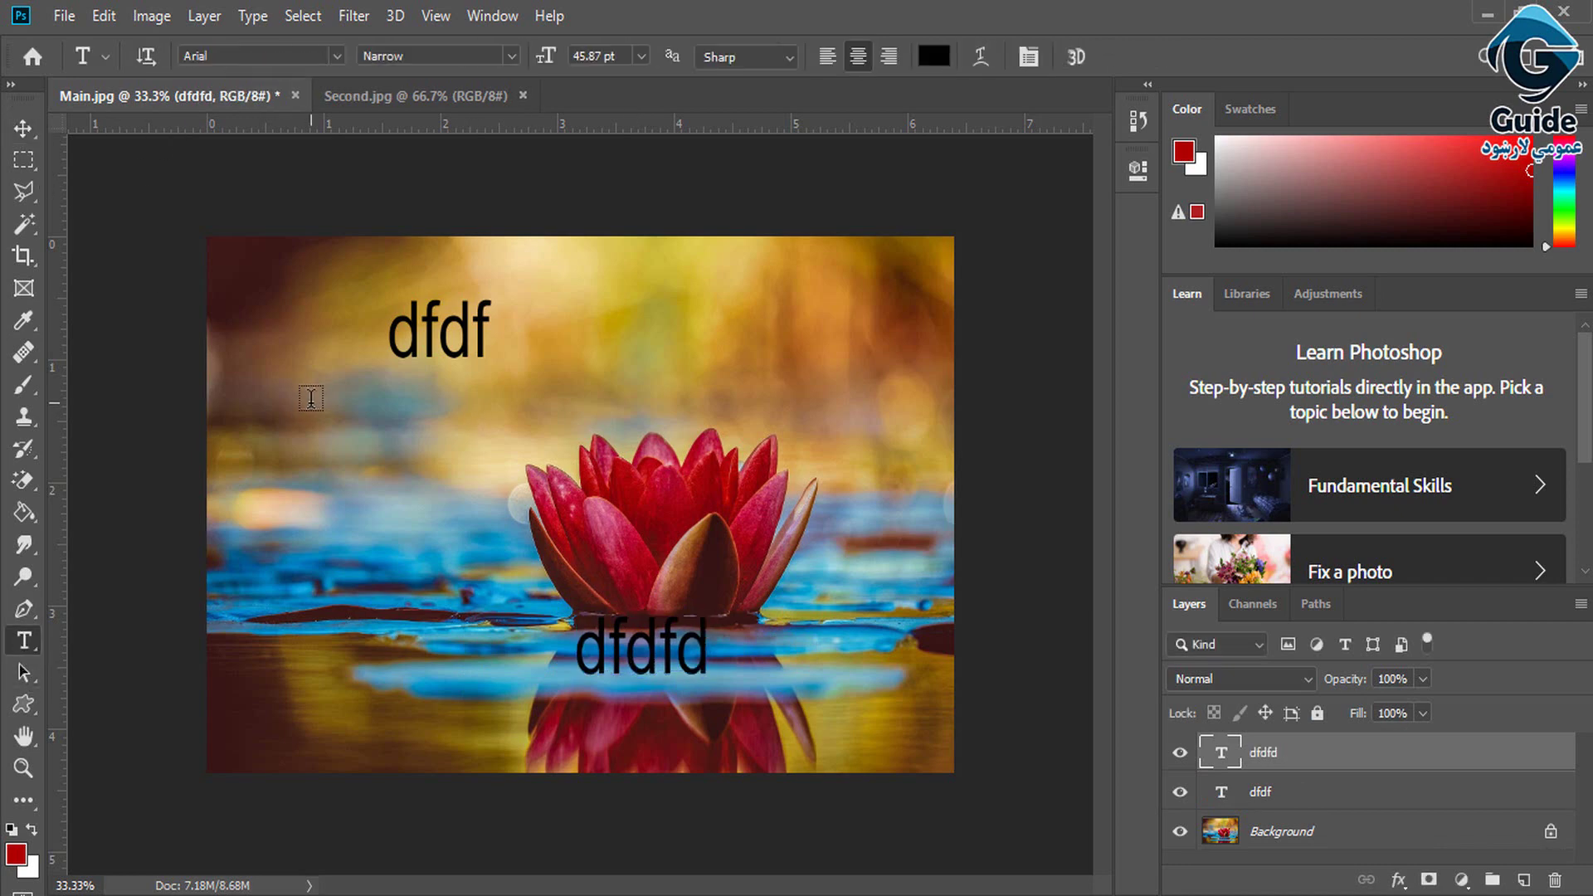
pyautogui.moveTo(246, 395); pyautogui.dragTo(510, 748)
pyautogui.write('dfdfdfdf')
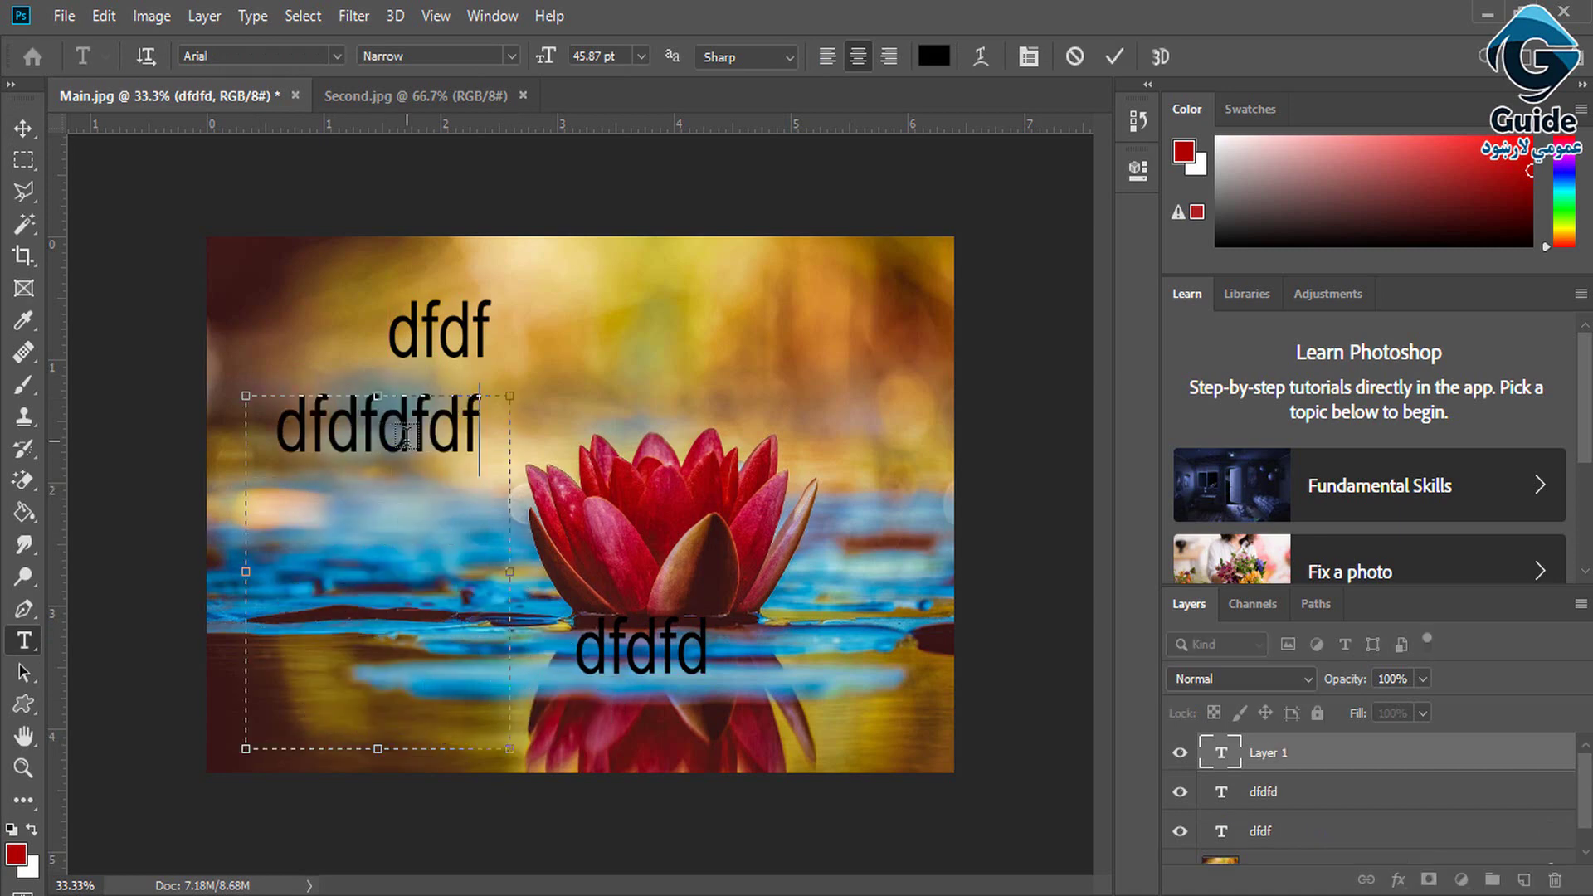
pyautogui.write('ffdfdfdfdfdfdfdf')
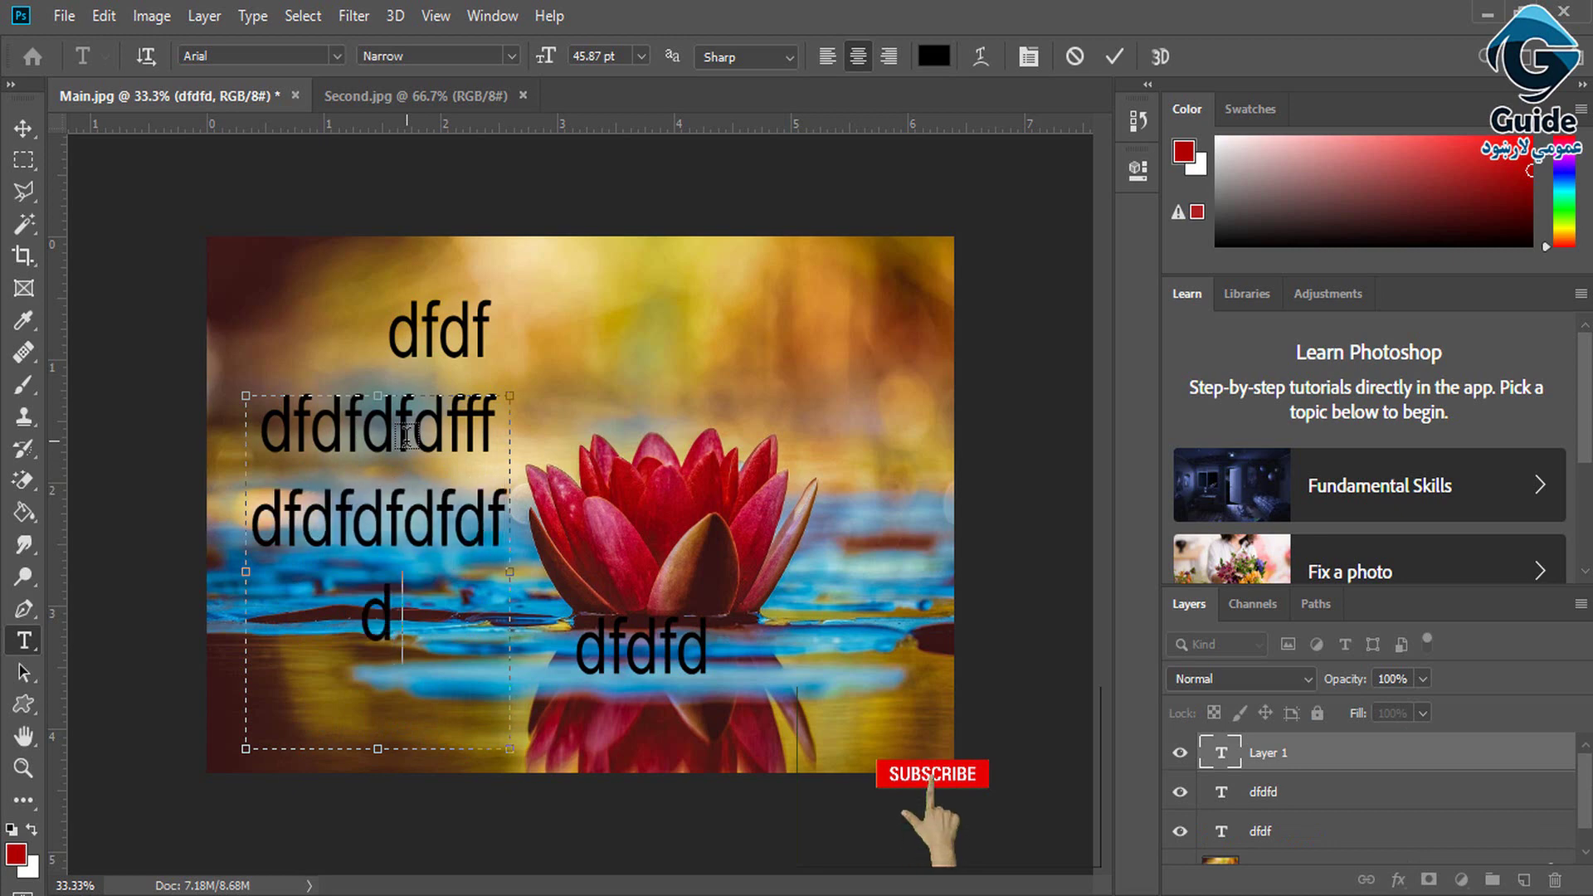
pyautogui.write('dfdffdfddf')
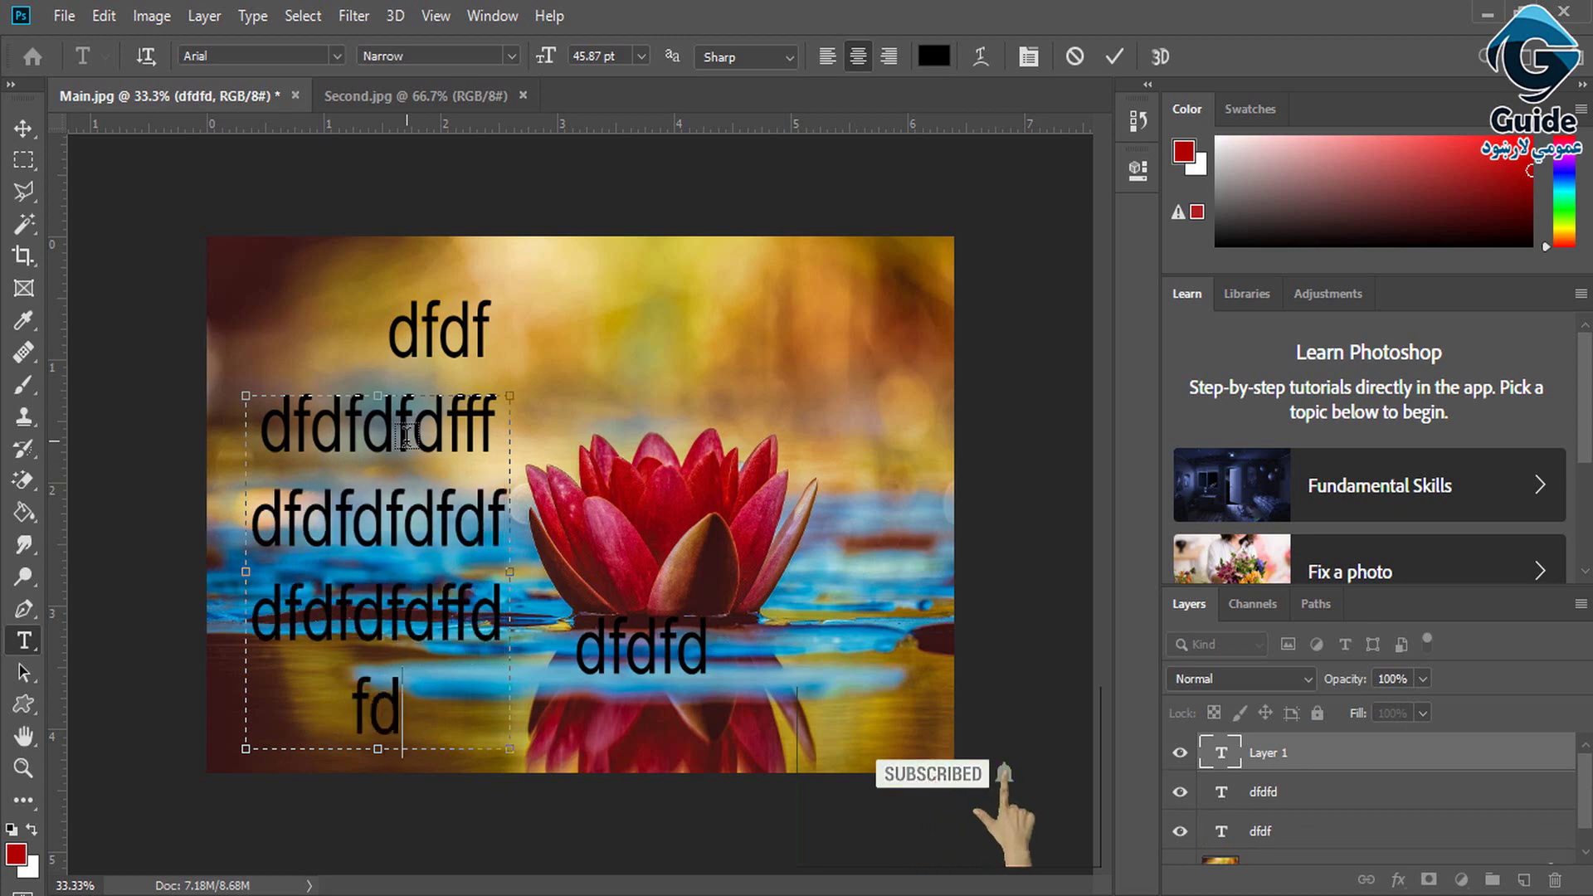
pyautogui.write('dfff')
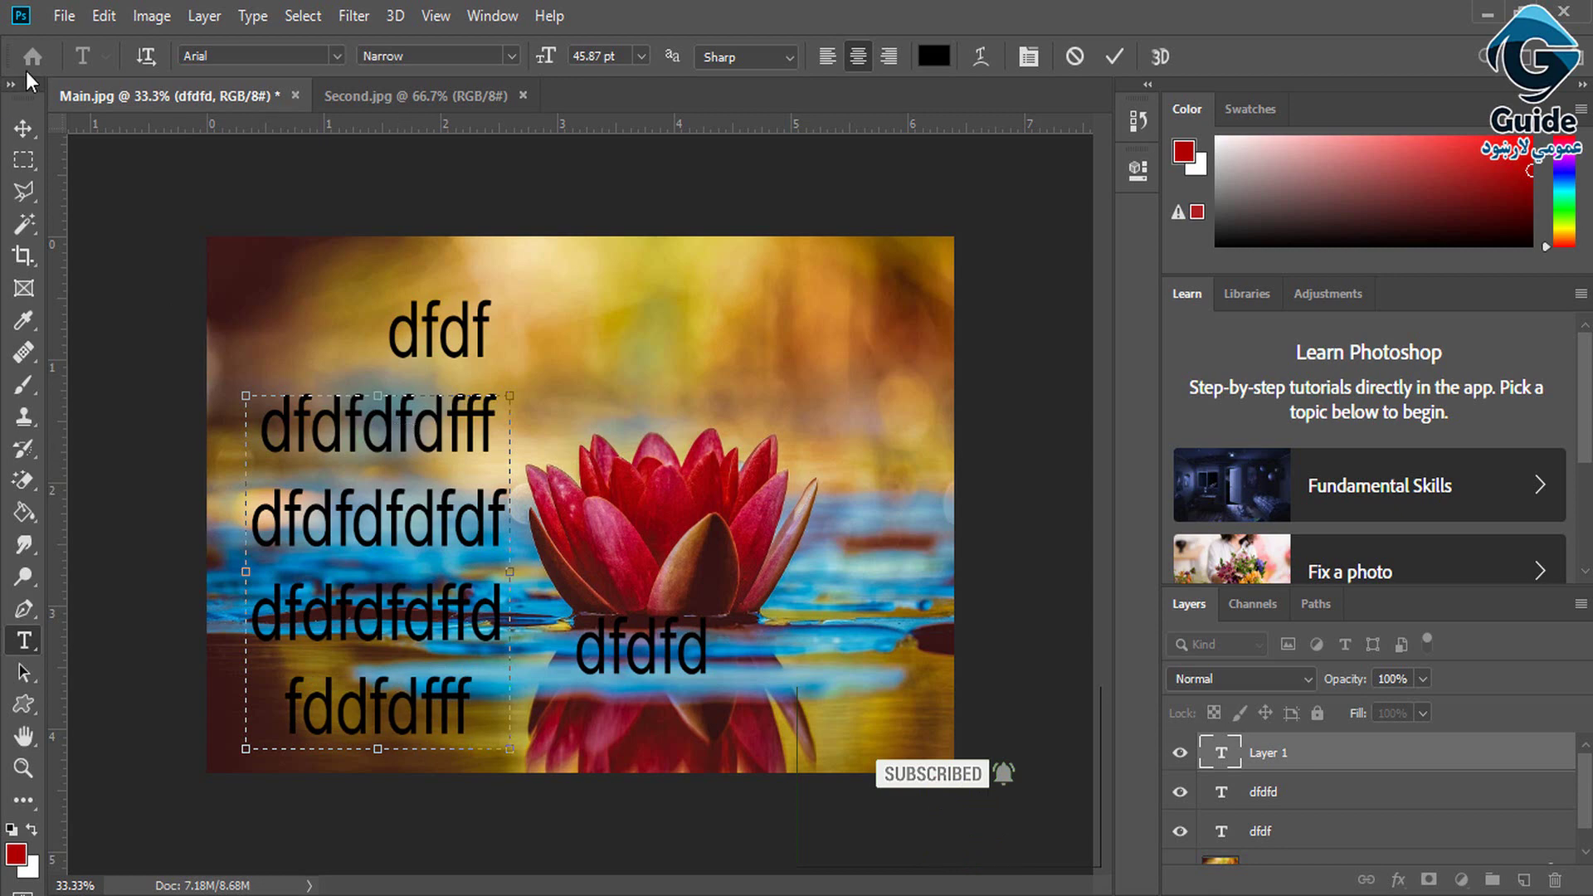
pyautogui.hotkey('ctrl', 'Return')
# - Add a line of vertical type reading "dfdfdfdfdfd" running down over the lotus's outer petals with the Vertical Type Tool
pyautogui.rightClick(22, 642)
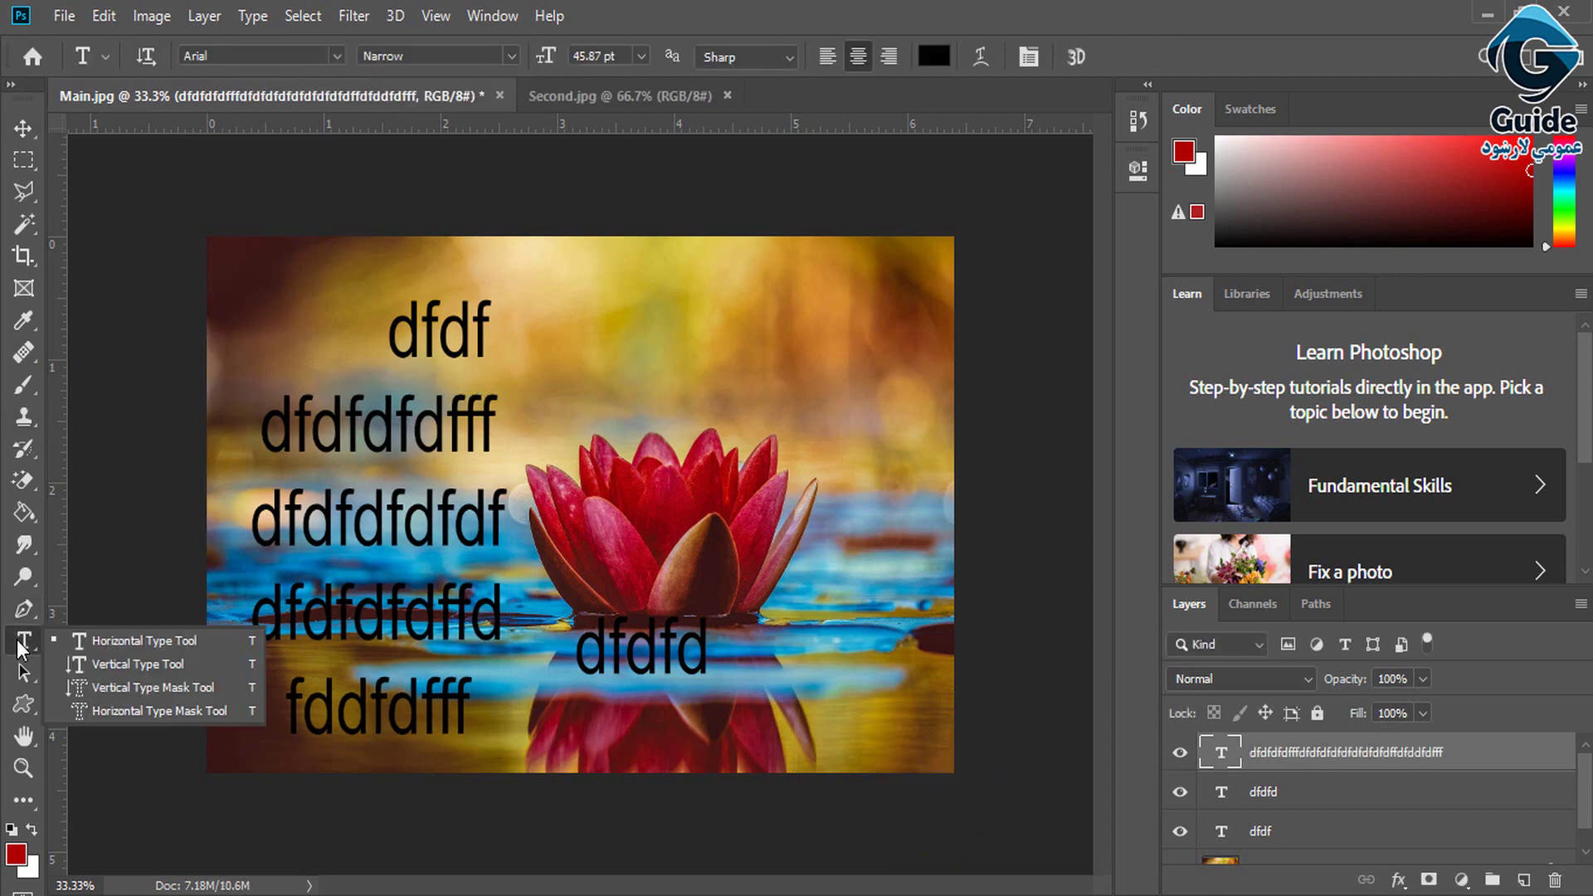
pyautogui.click(133, 665)
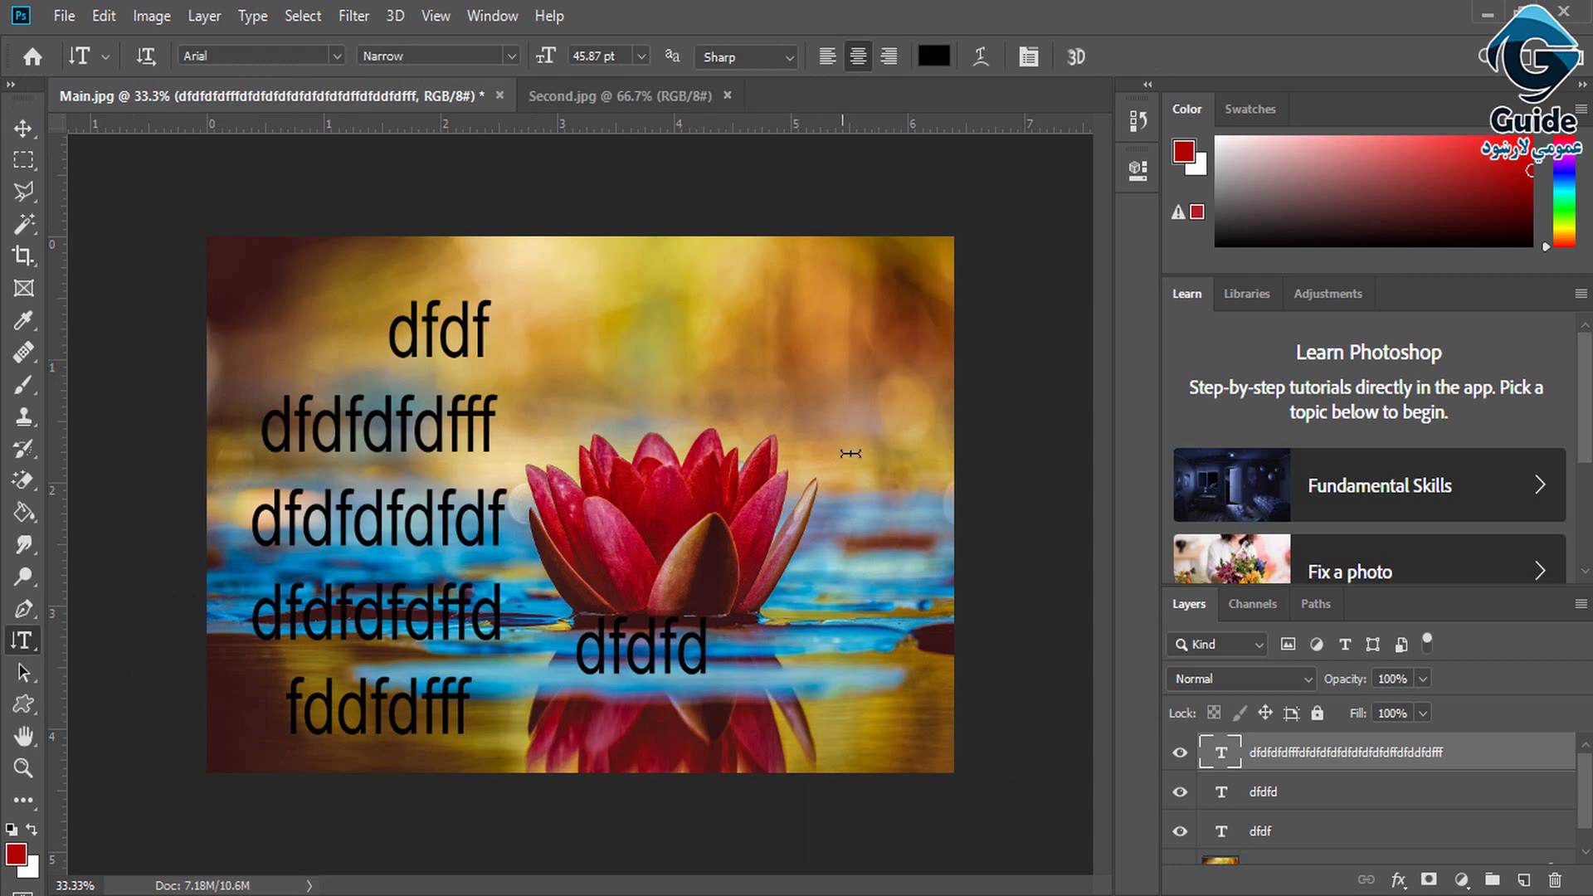
pyautogui.click(755, 442)
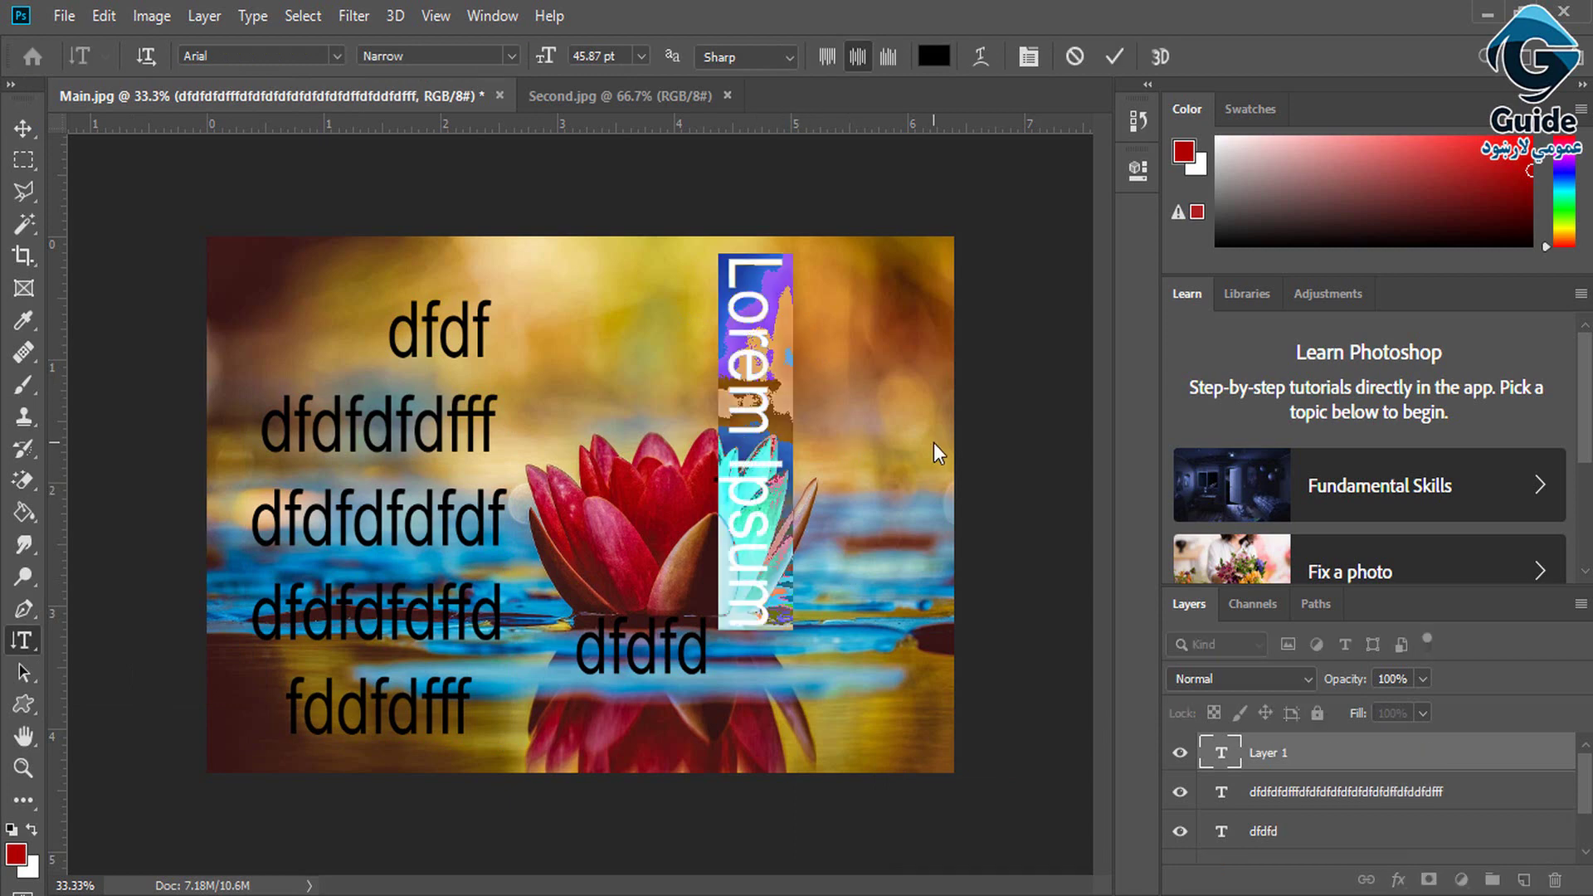
pyautogui.write('dfdfdfdfdf')
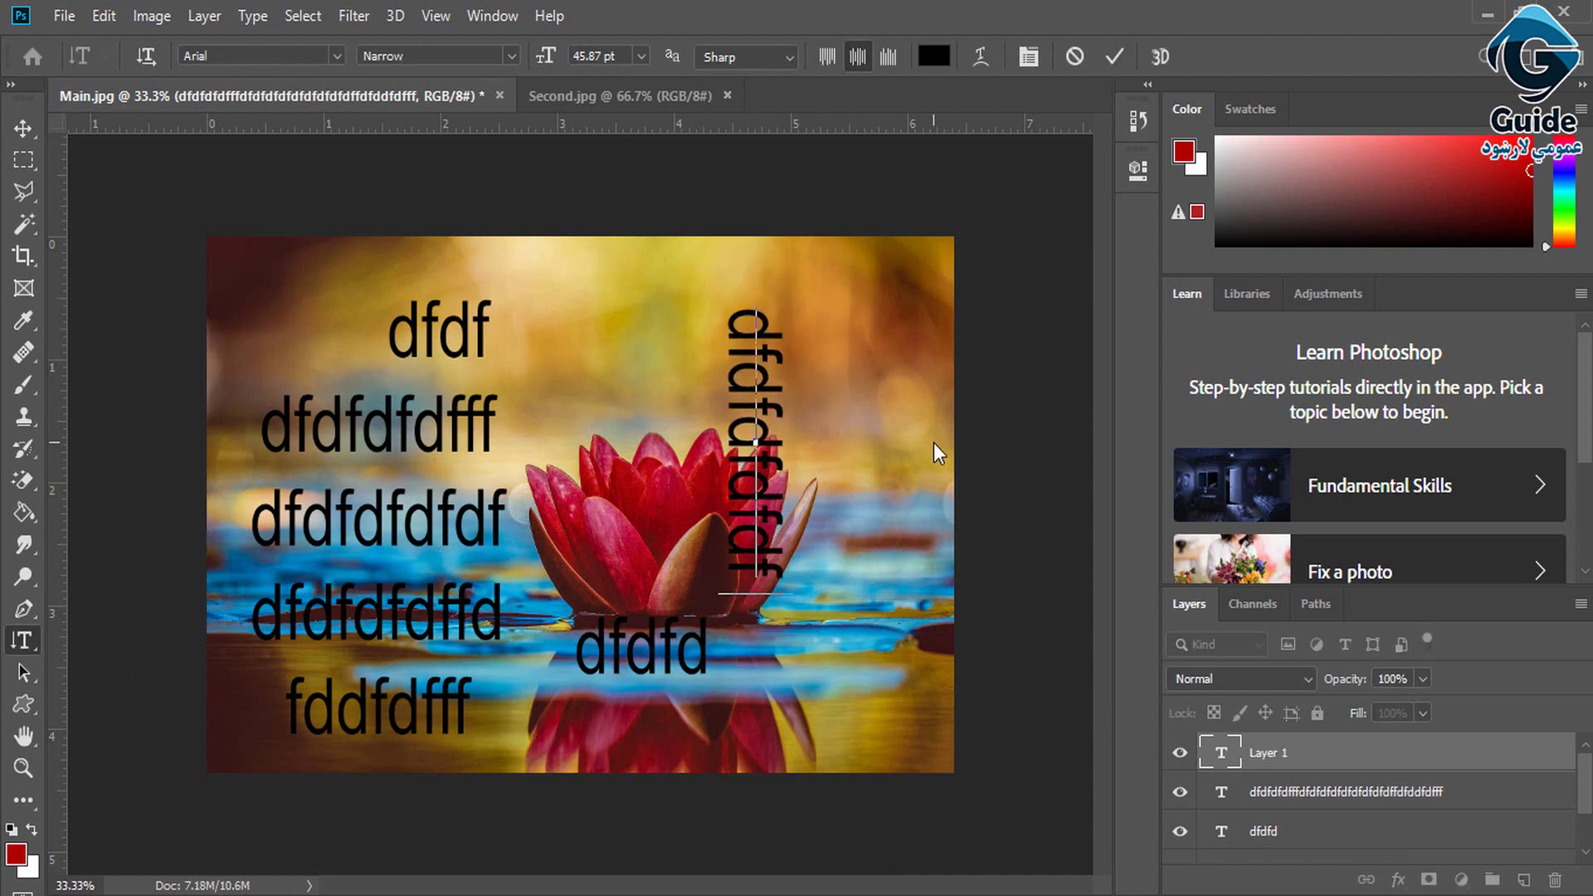
pyautogui.write('d')
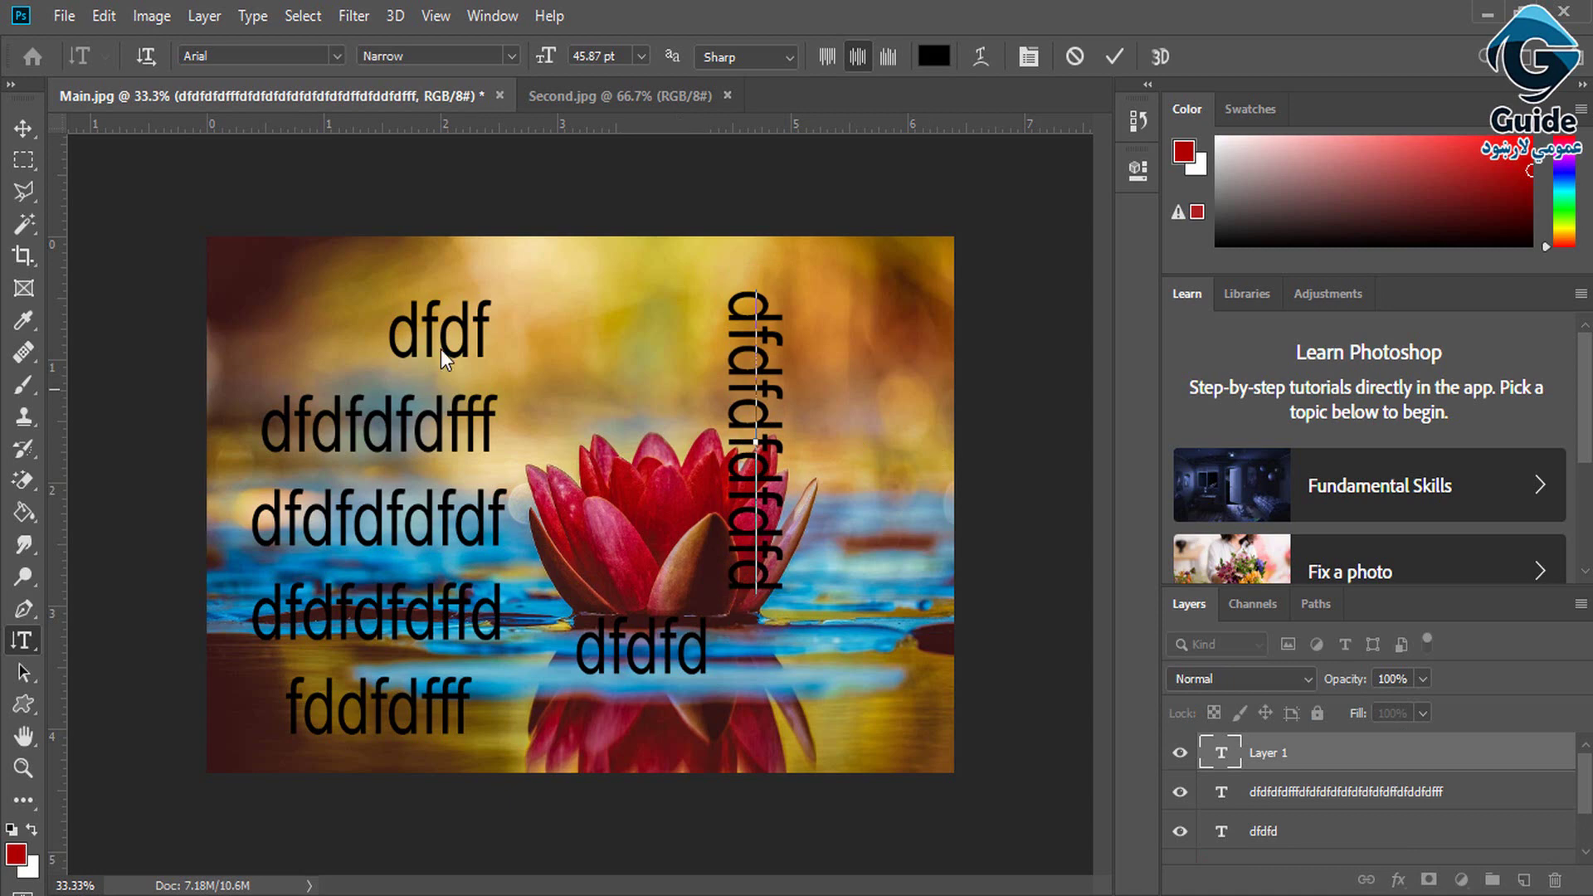
# - Toggle the vertical text's orientation to horizontal and back to vertical, and commit the text
pyautogui.click(145, 62)
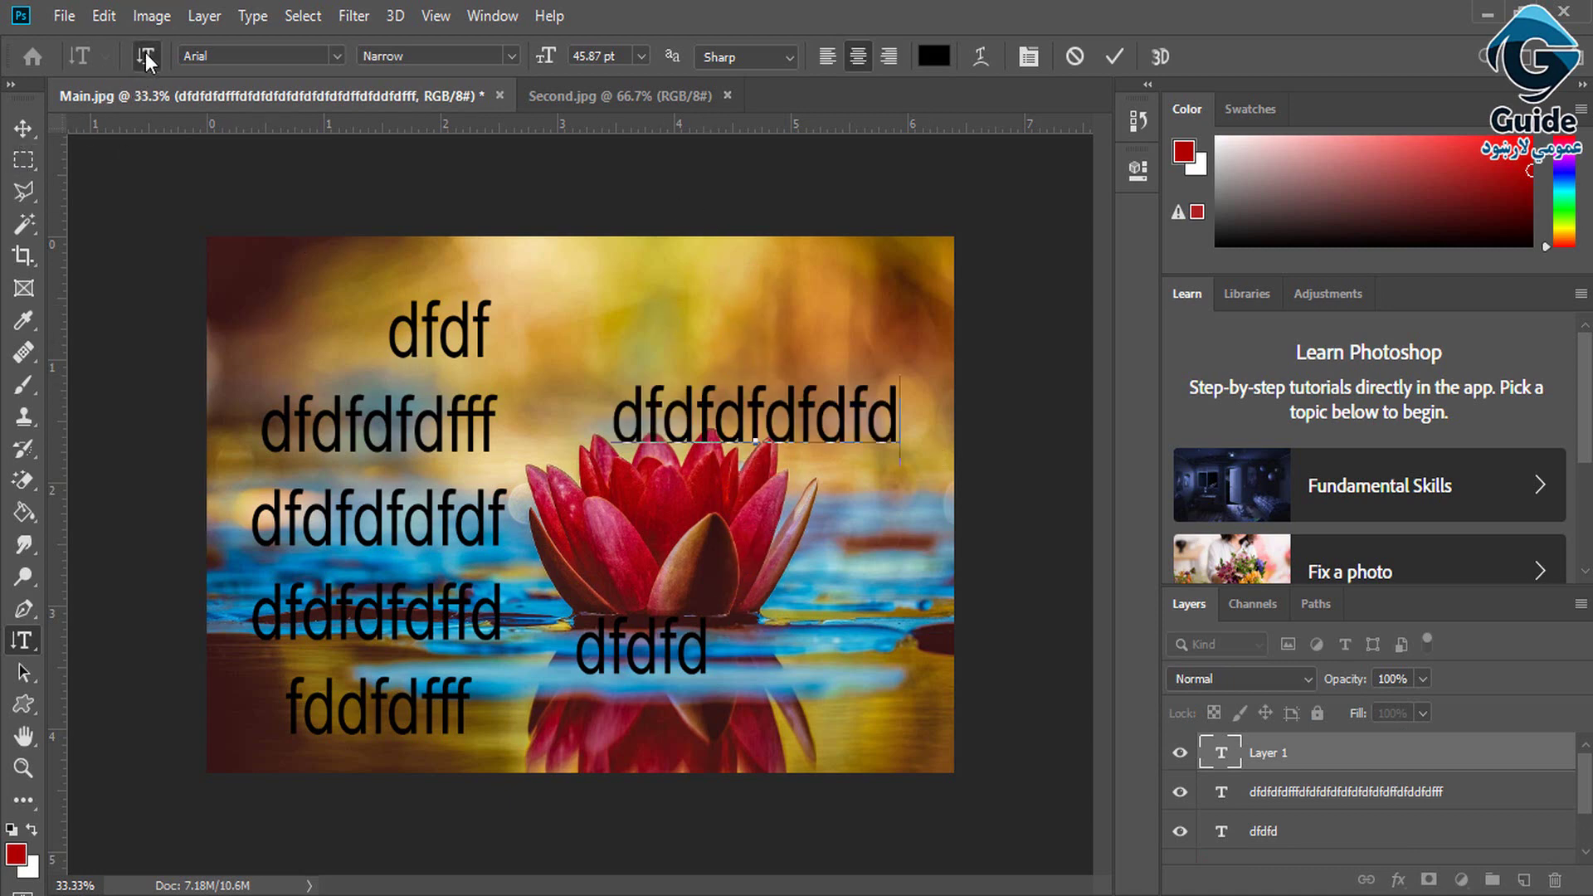
pyautogui.click(146, 55)
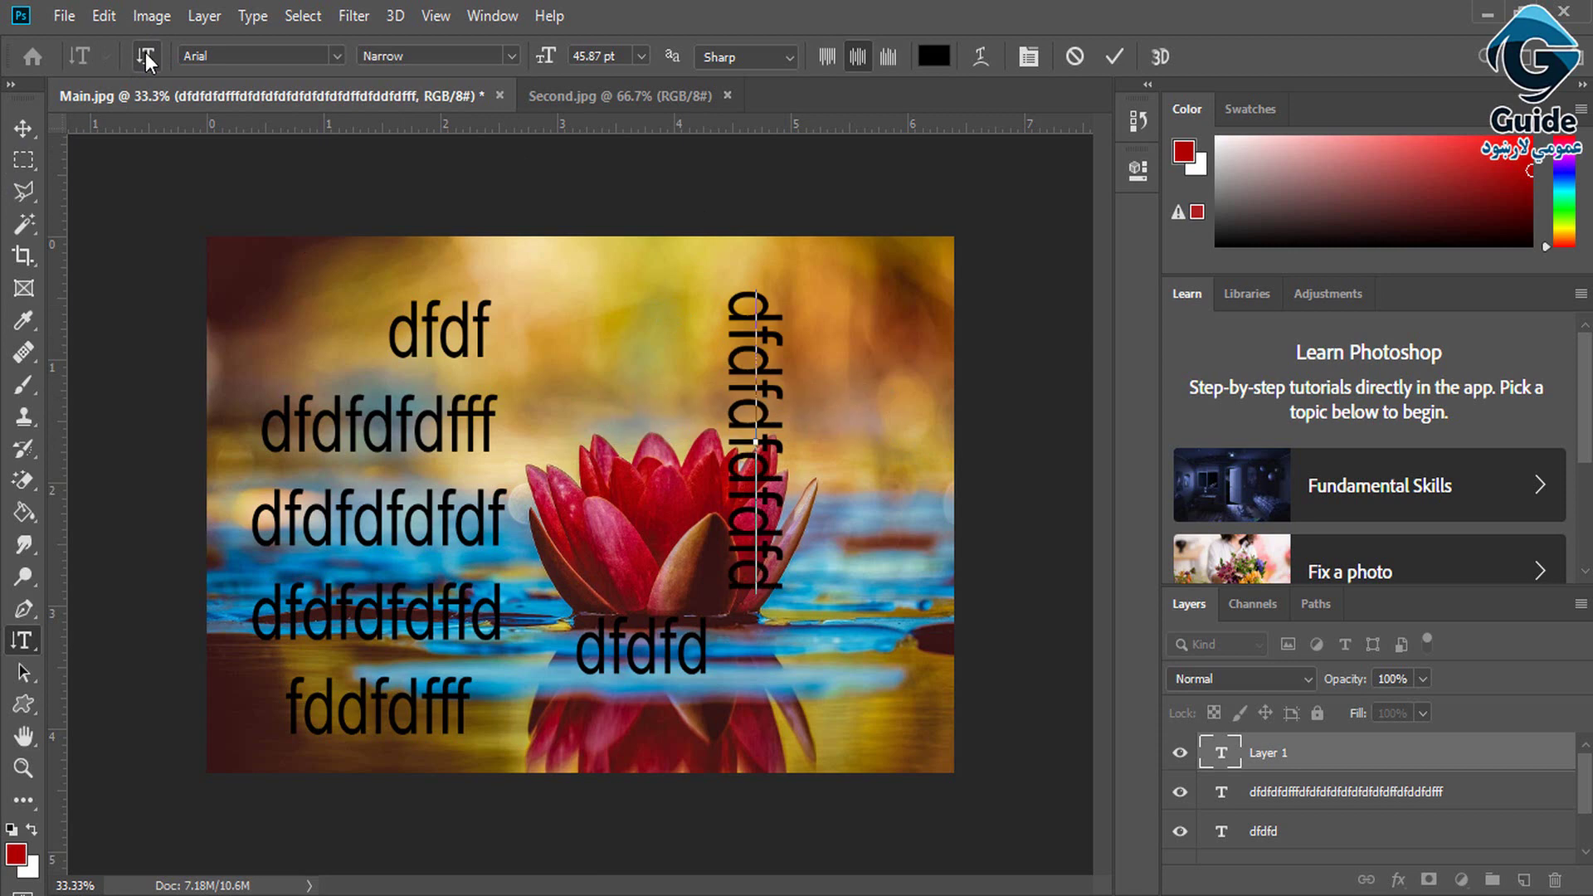
pyautogui.rightClick(26, 640)
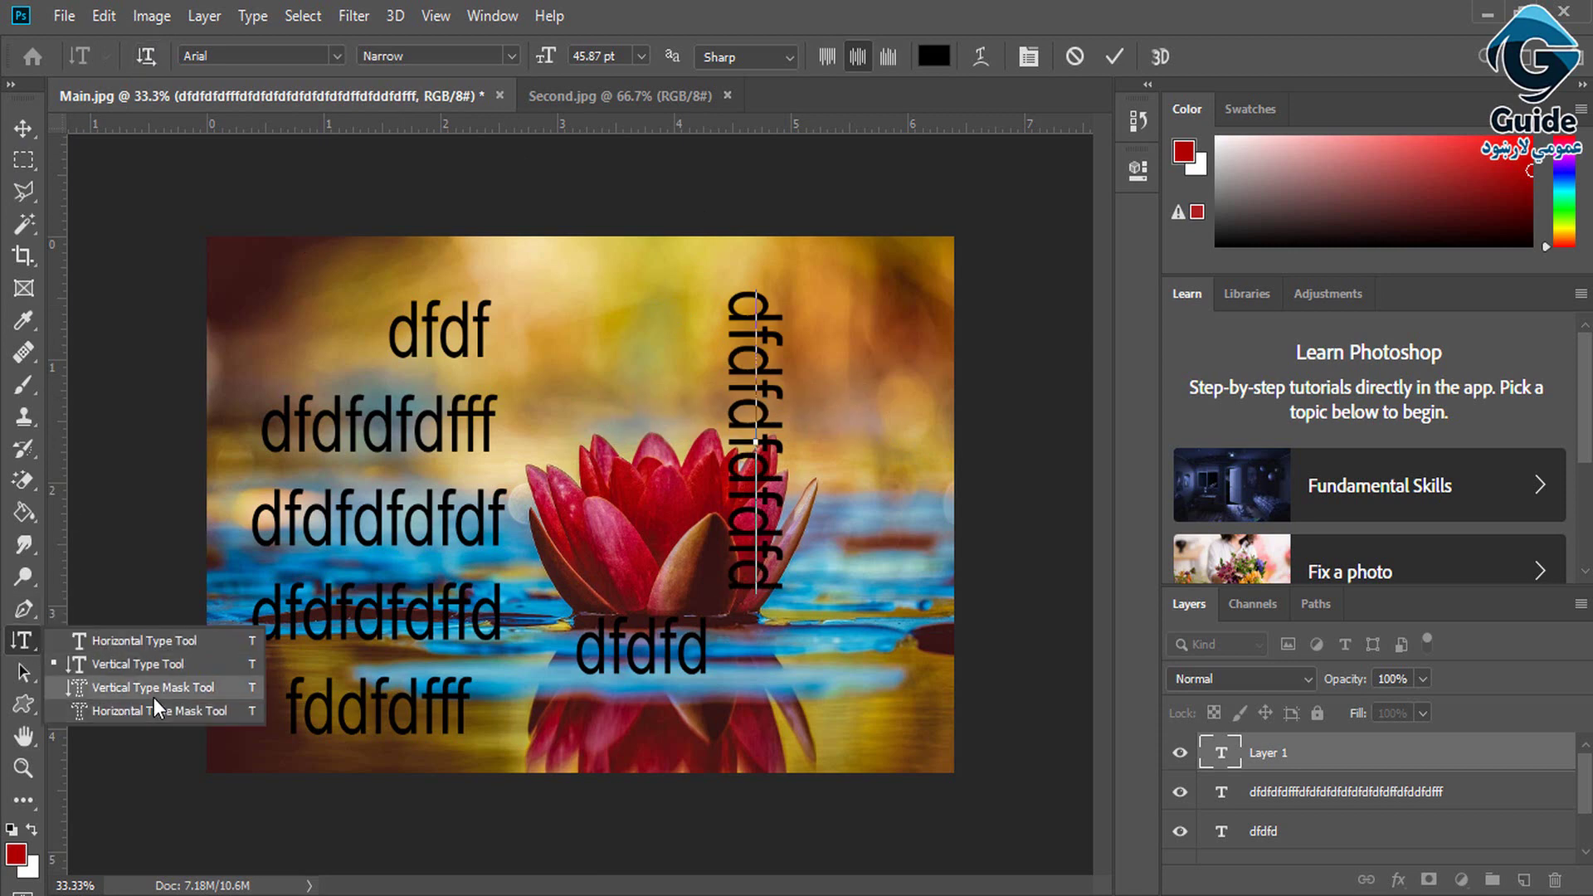
pyautogui.click(23, 127)
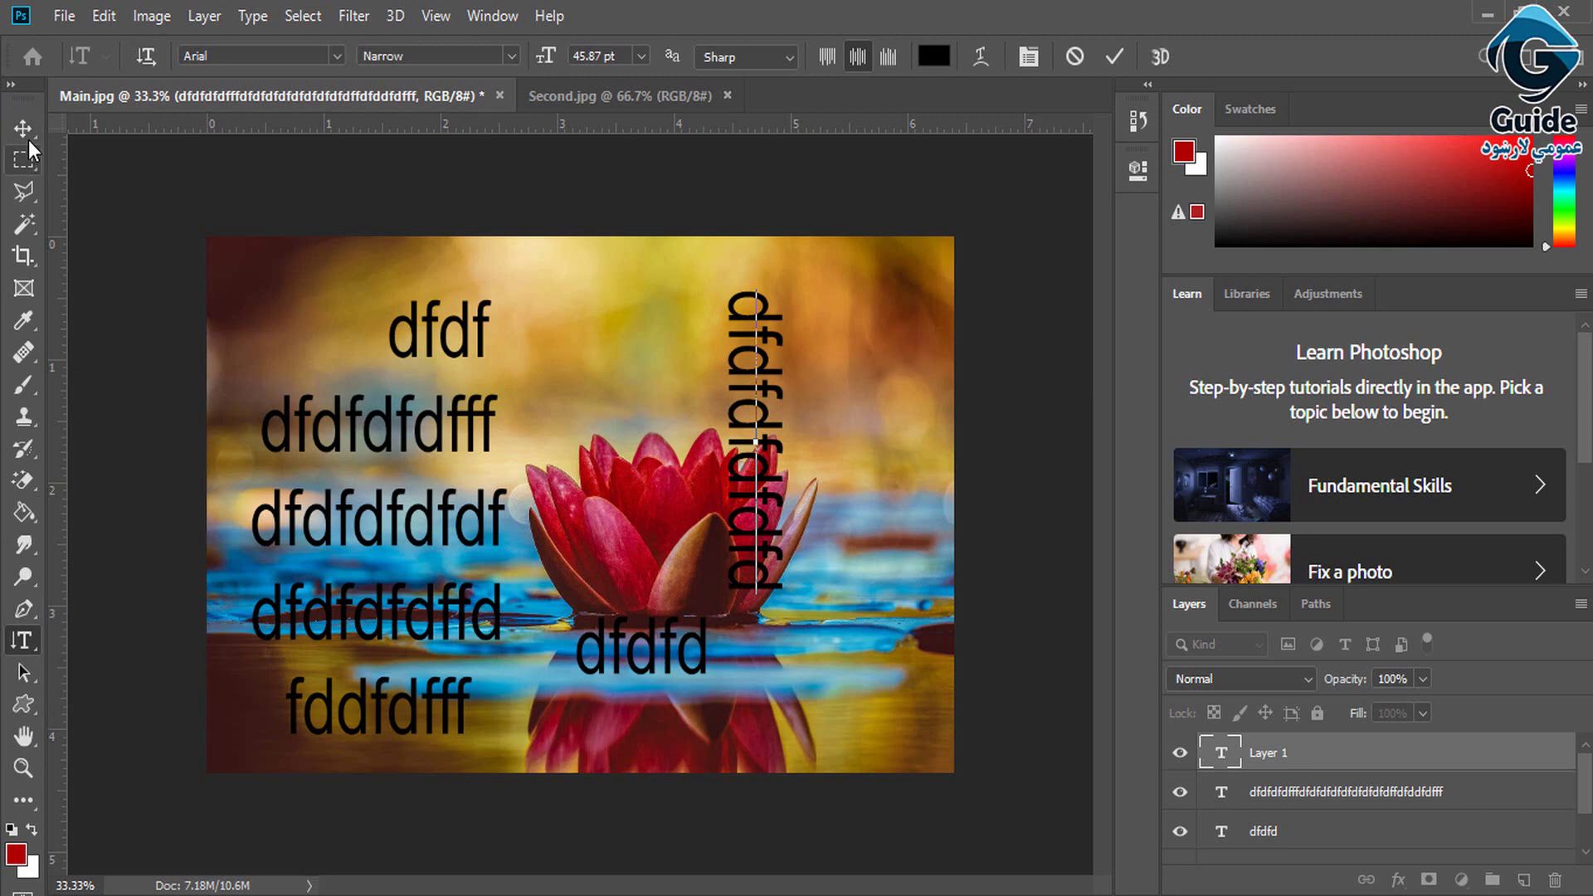
# - Undo all the added text layers until only the Background layer remains
pyautogui.hotkey('ctrl', 'z')
pyautogui.hotkey('ctrl', 'z')
pyautogui.hotkey('ctrl', 'z')
pyautogui.hotkey('ctrl', 'z')
pyautogui.hotkey('ctrl', 'z')
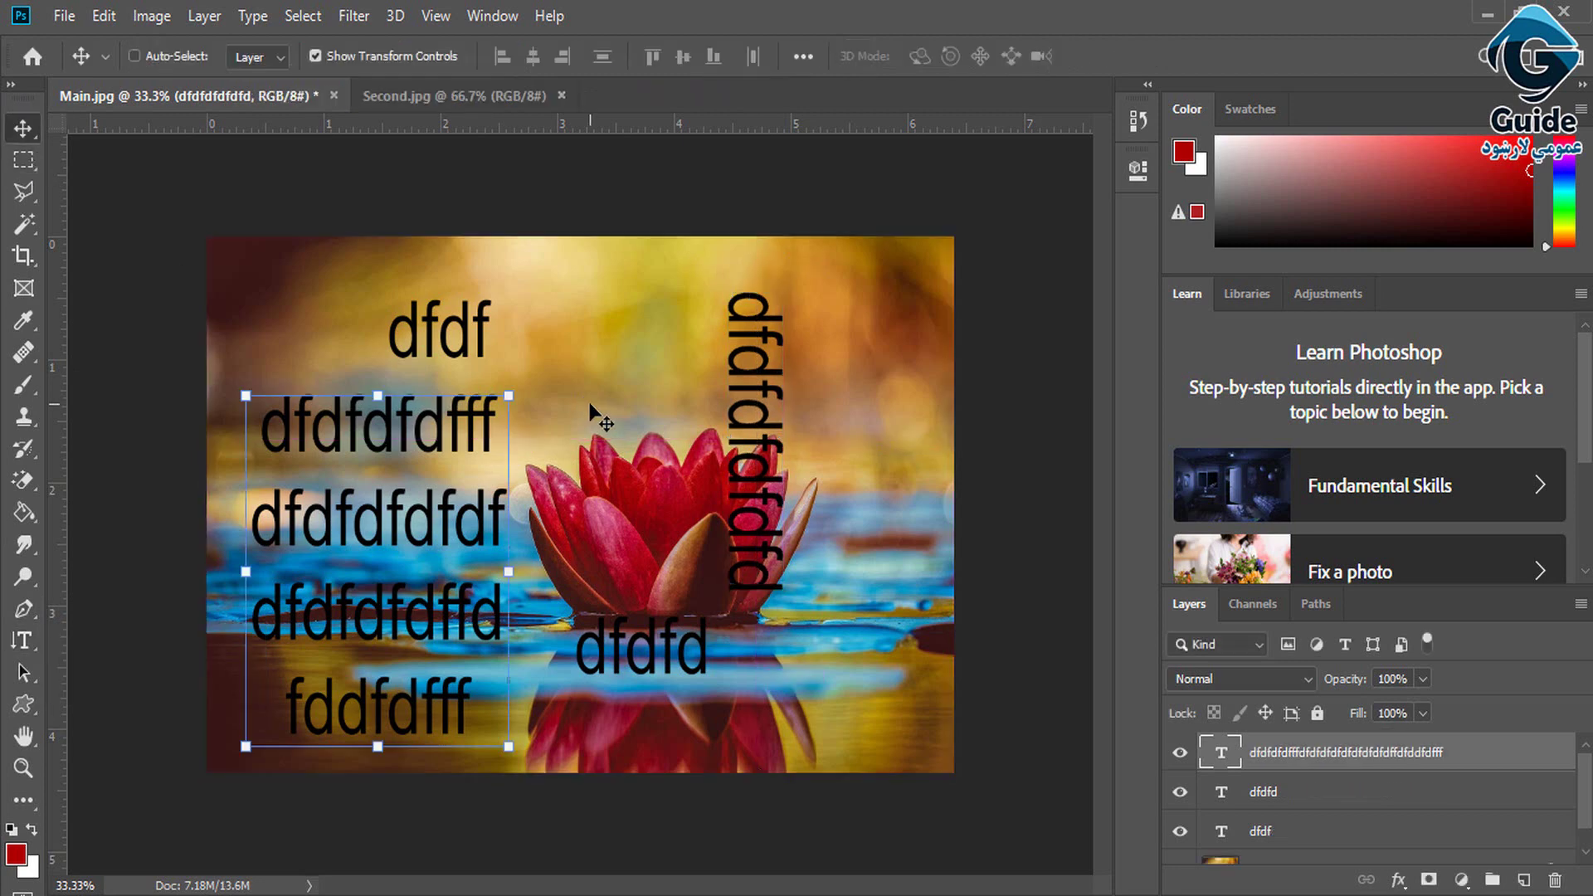
pyautogui.hotkey('ctrl', 'z')
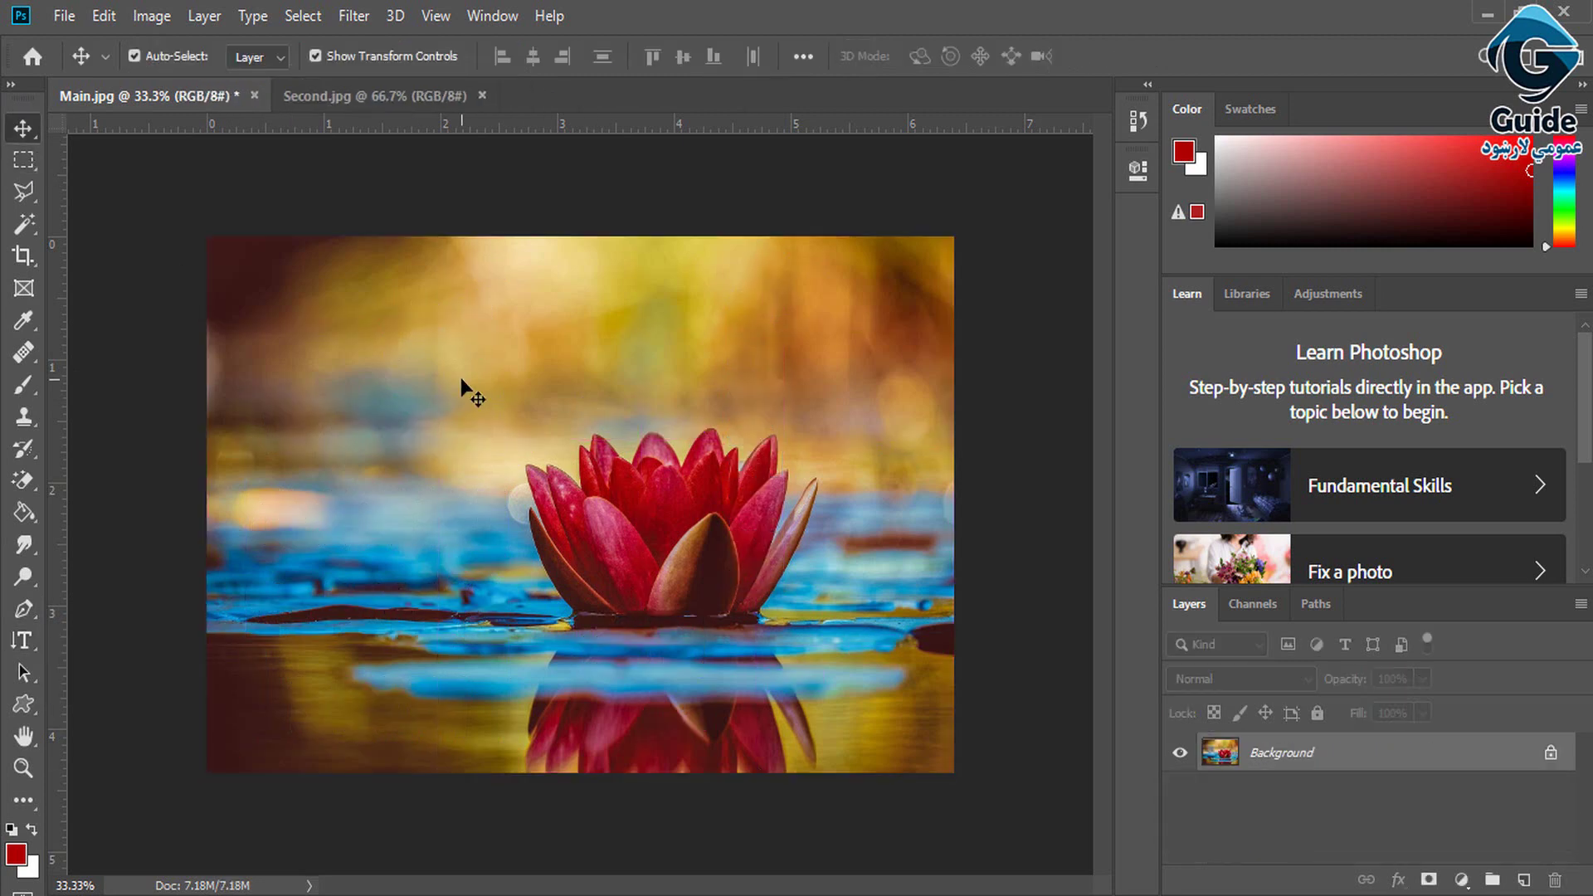
# - Enter "afghan" over the lotus flower with the Vertical Type Mask Tool
pyautogui.click(23, 640)
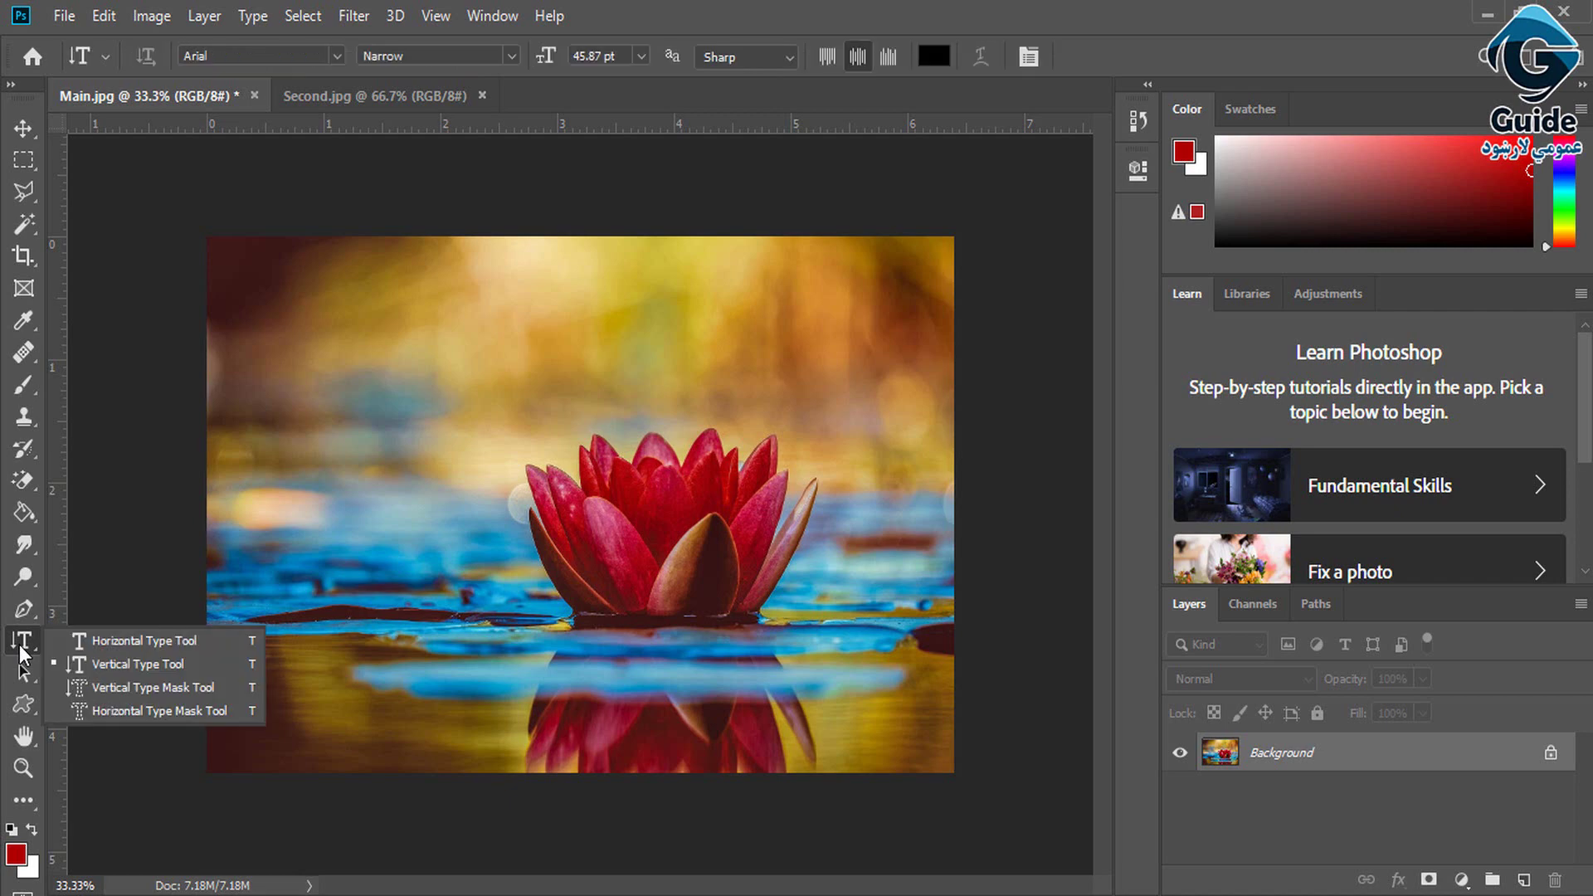
pyautogui.click(142, 694)
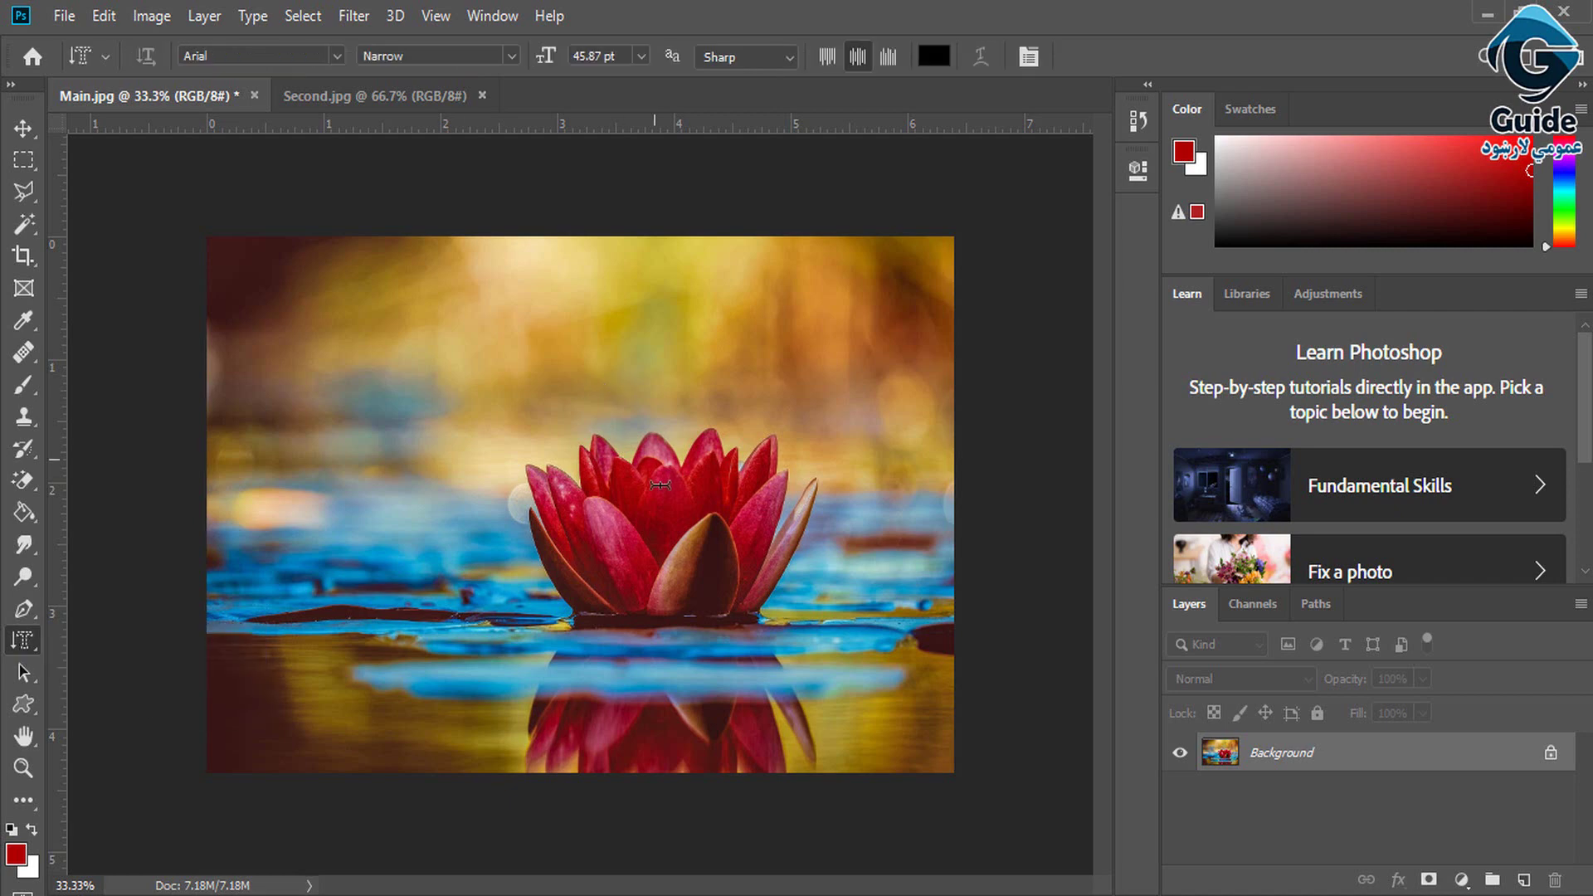
pyautogui.click(645, 558)
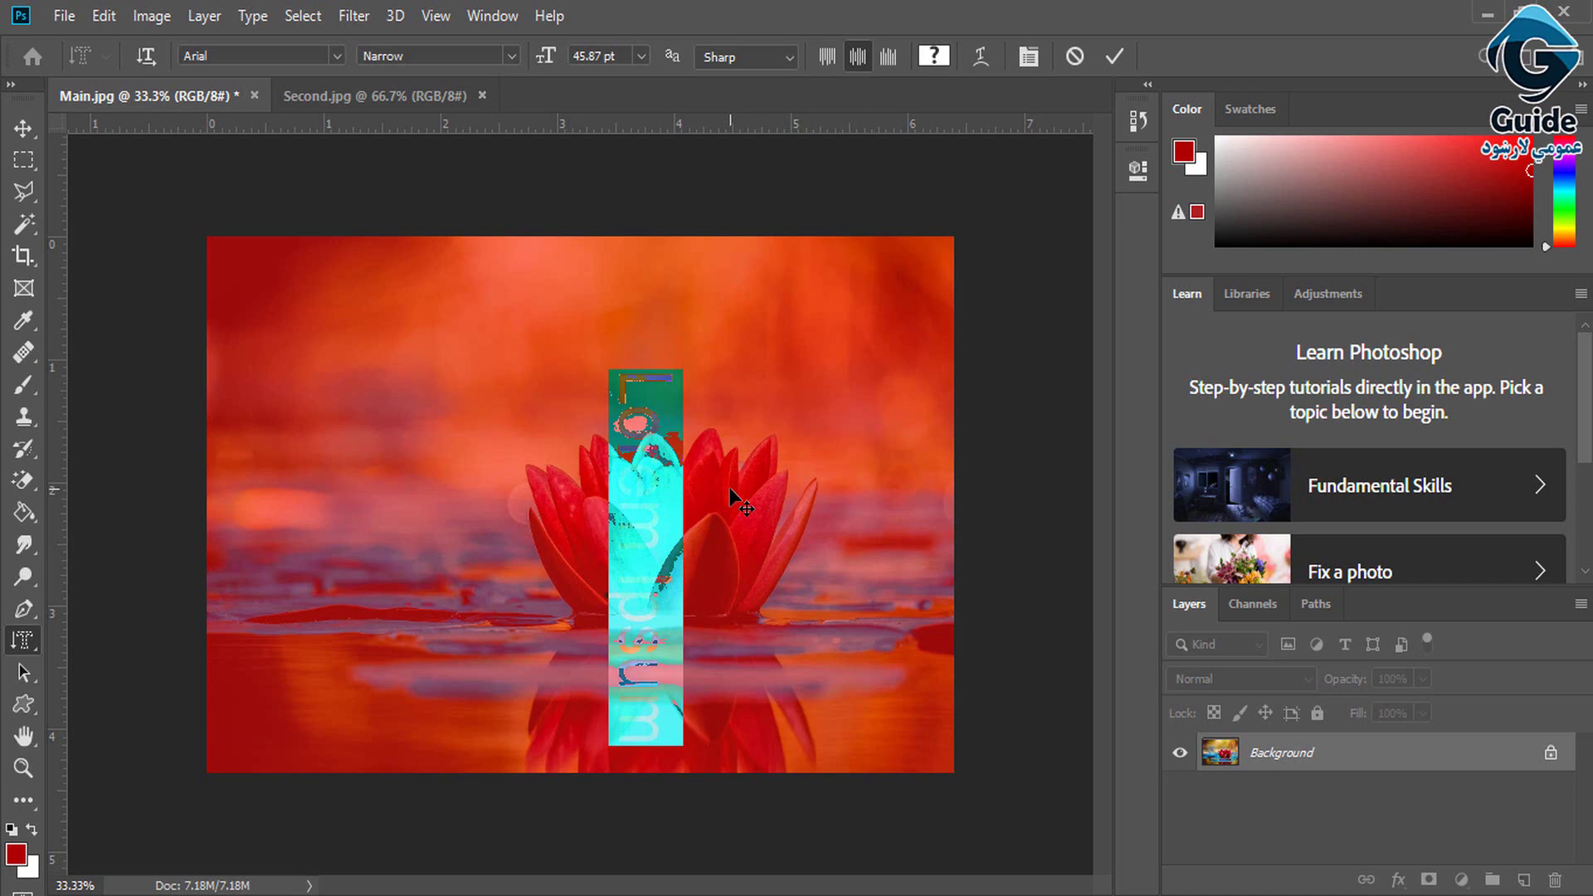
pyautogui.write('tulip')
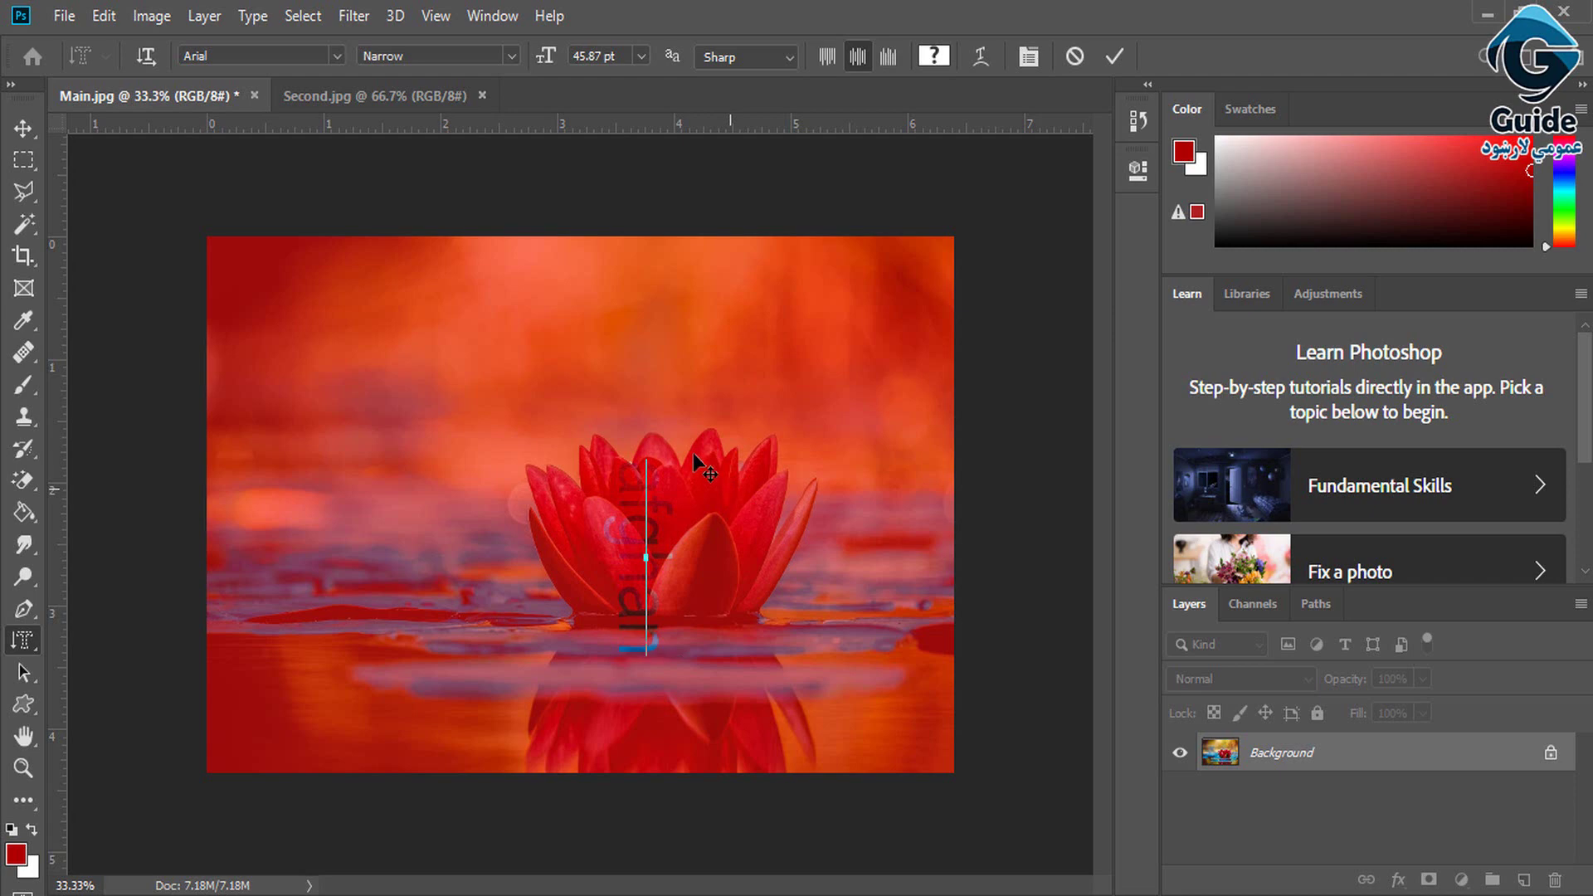
# - Switch the "afghan" mask text to horizontal orientation and commit it as a selection
pyautogui.click(148, 64)
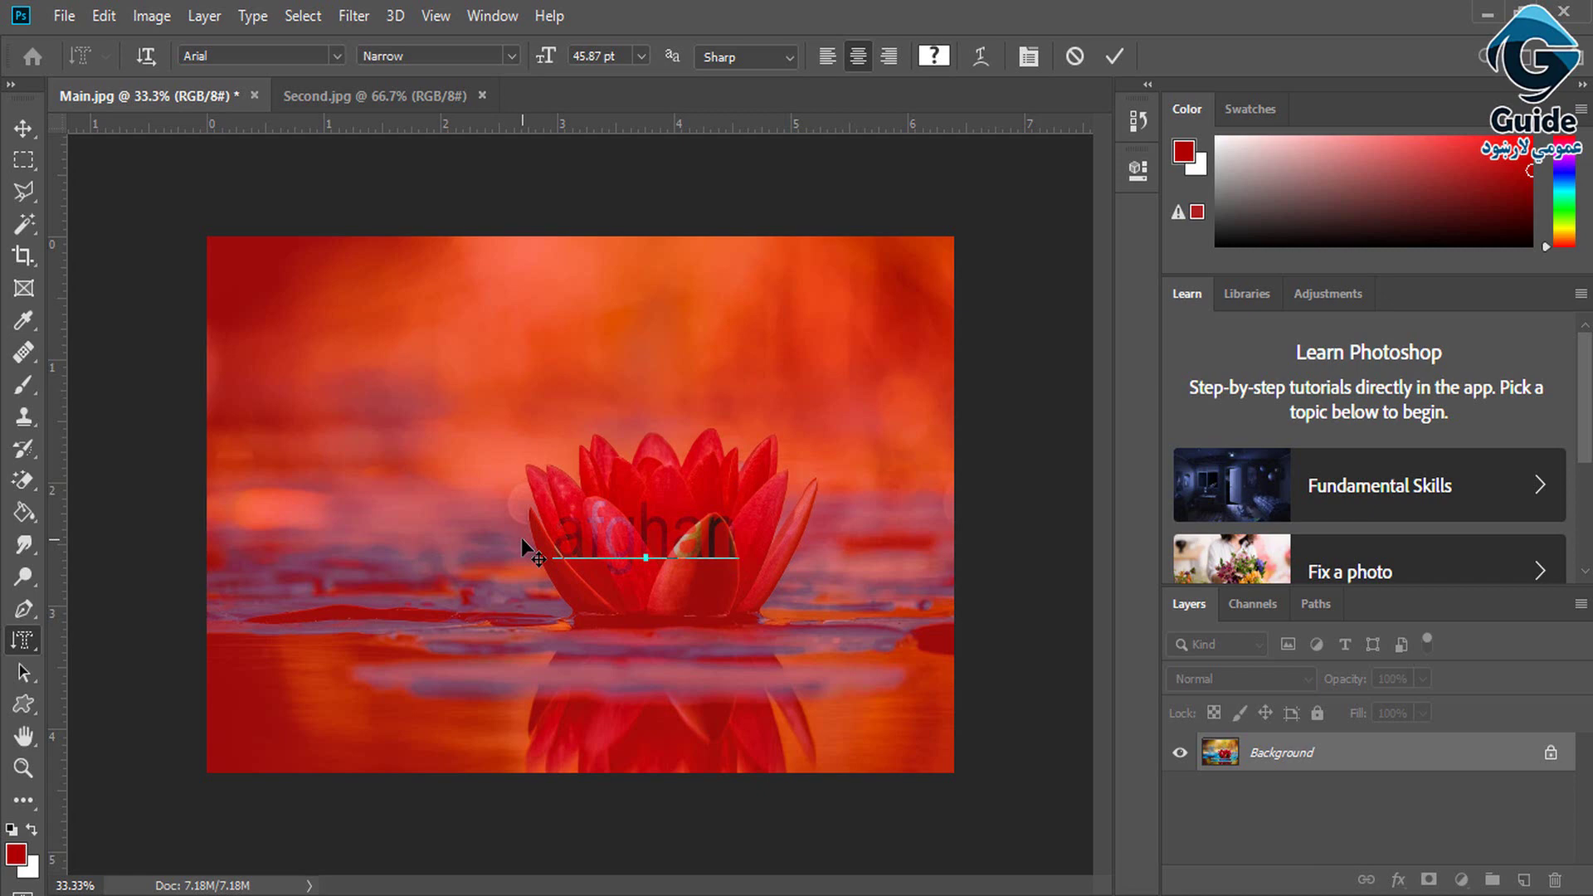
pyautogui.moveTo(759, 547); pyautogui.dragTo(490, 524)
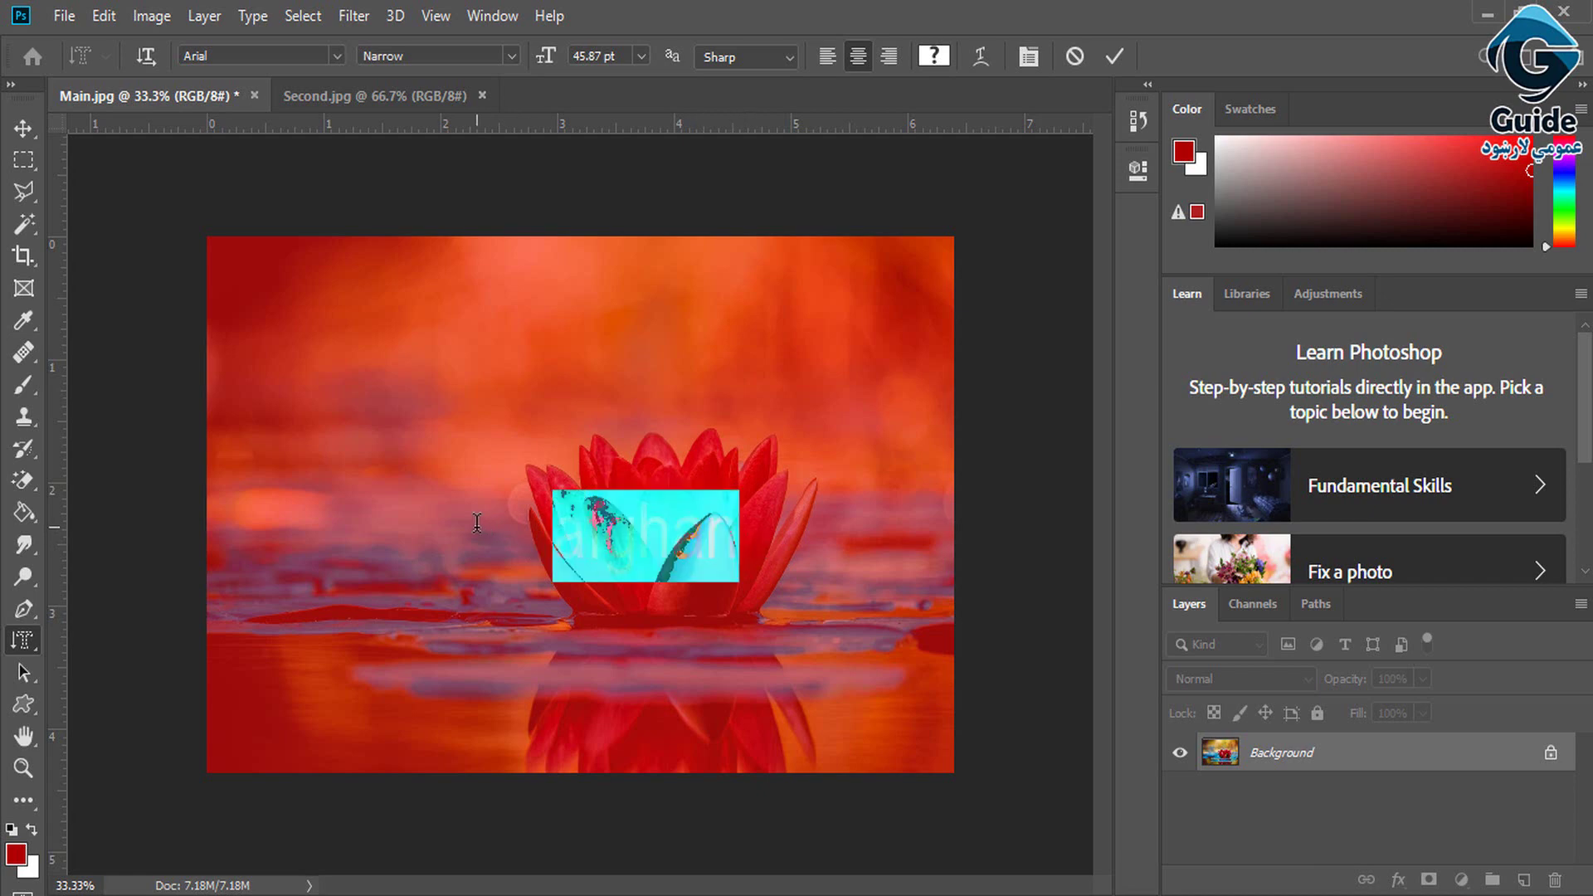
pyautogui.click(18, 131)
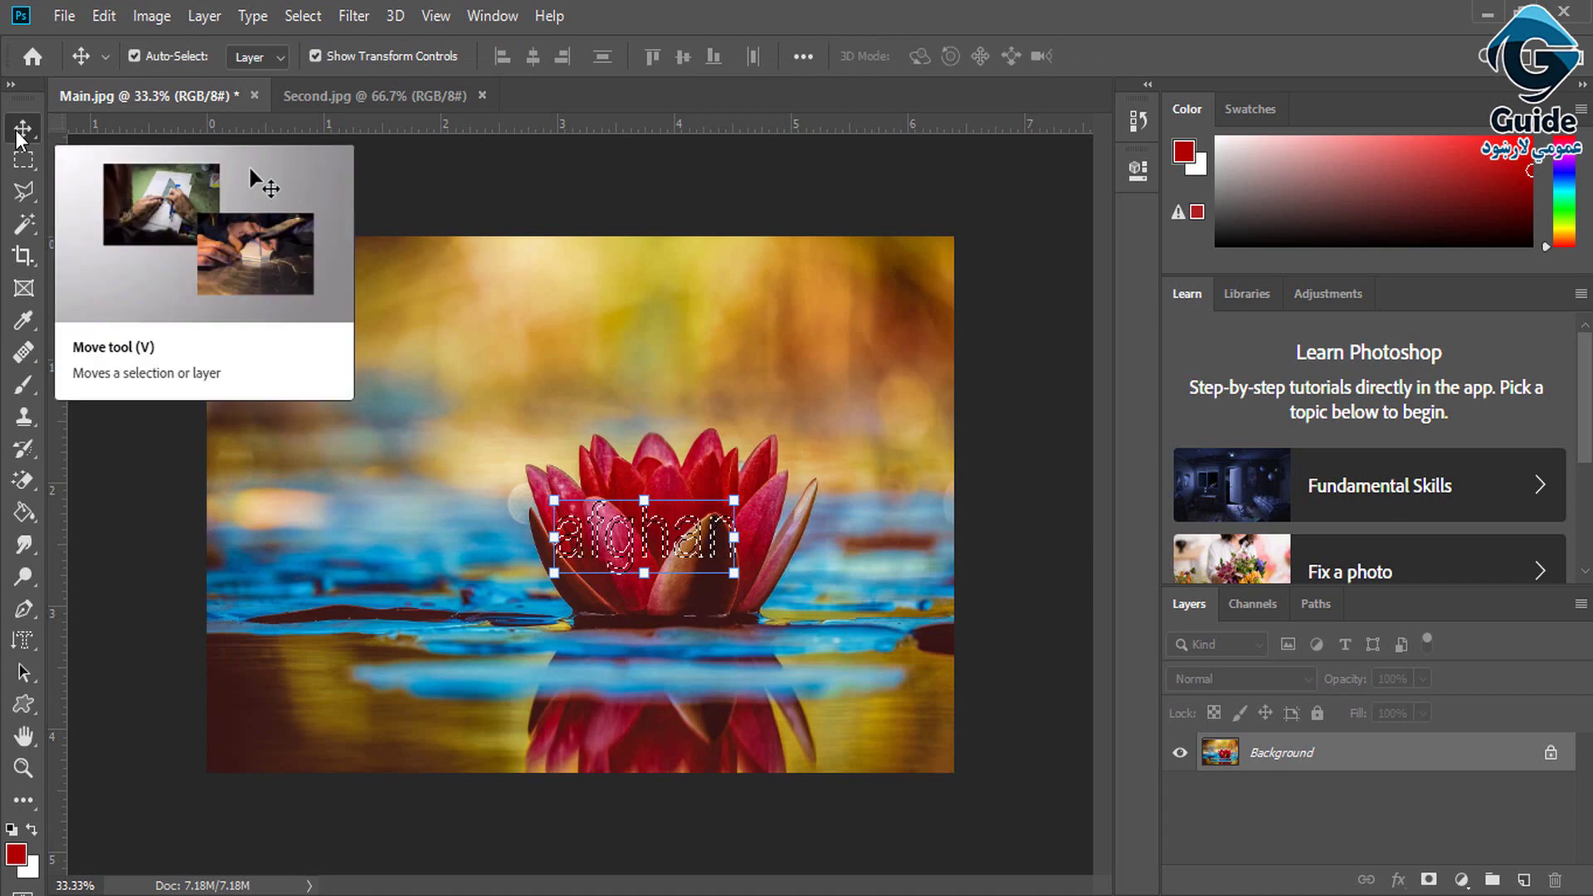
pyautogui.click(420, 95)
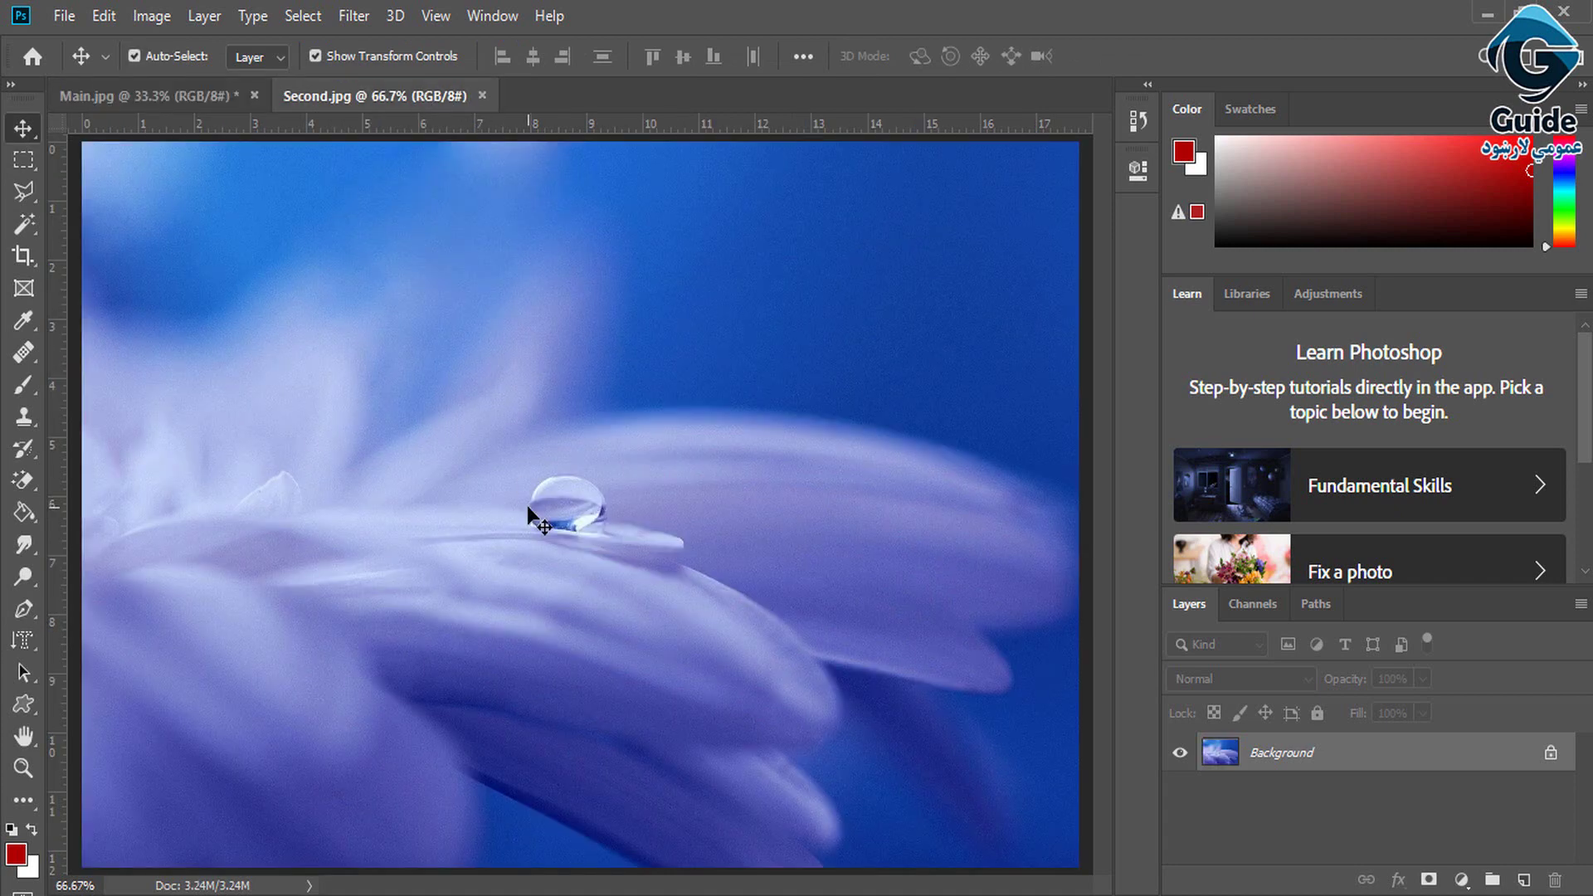
pyautogui.click(221, 93)
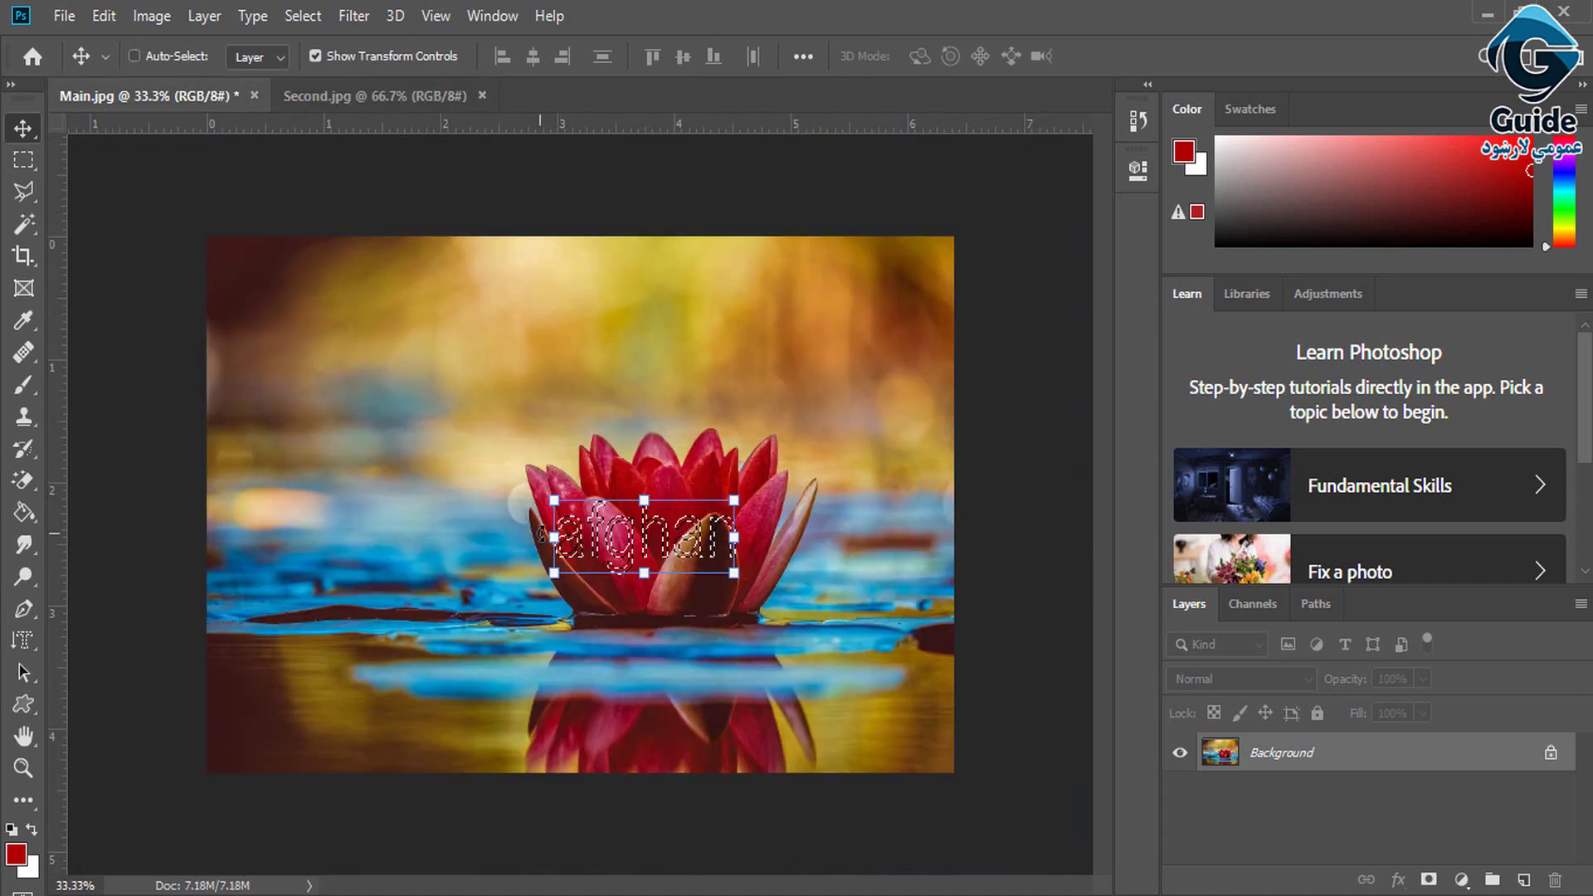
pyautogui.click(134, 56)
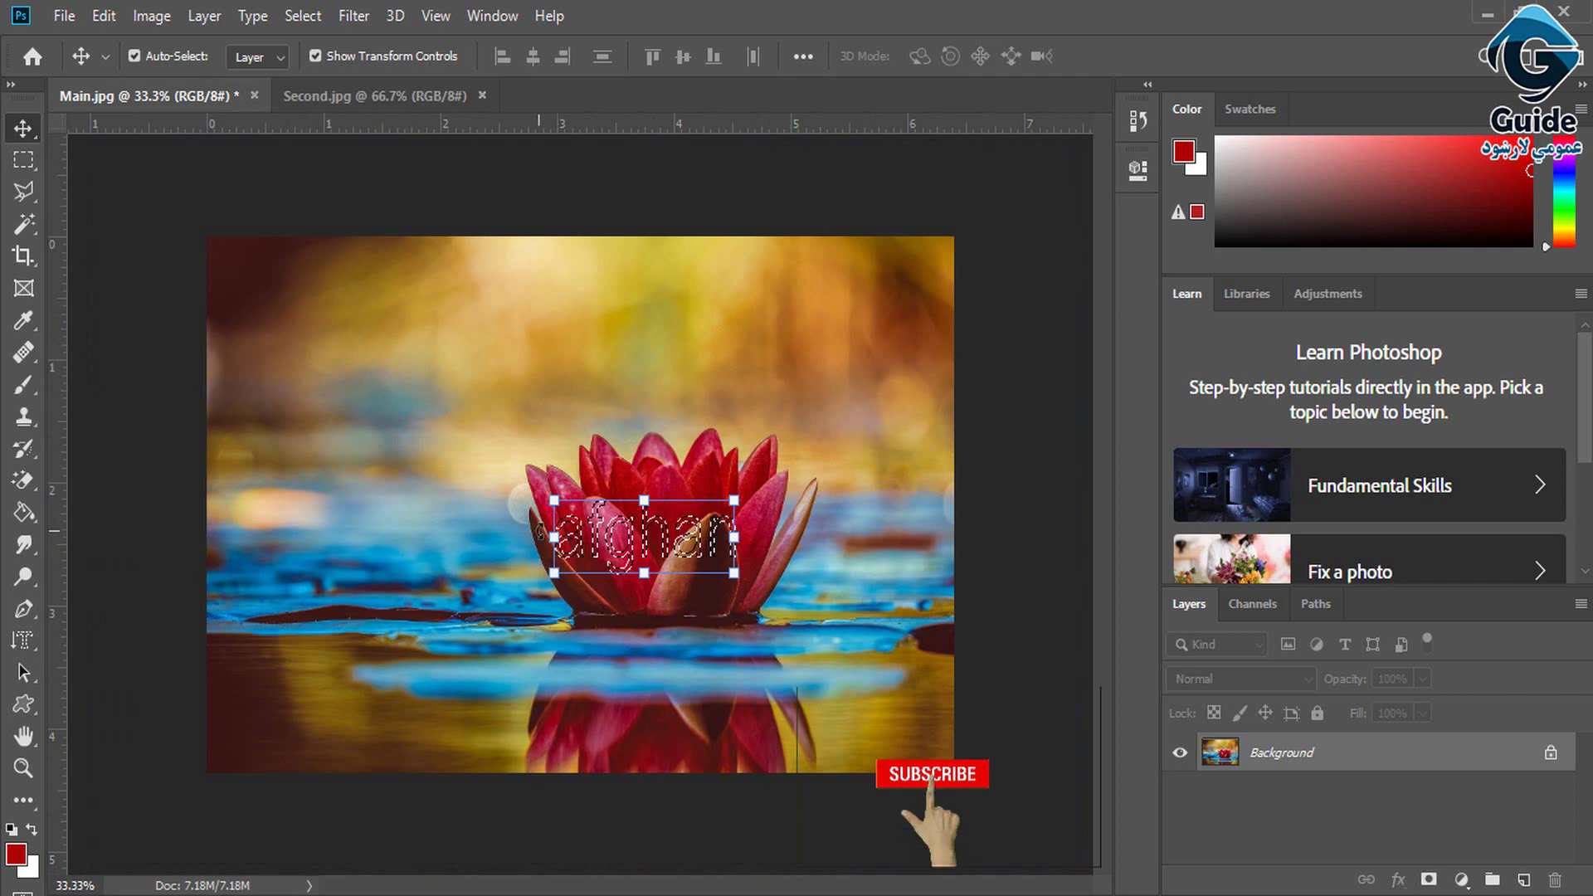
pyautogui.hotkey('ctrl', 't')
pyautogui.press('Escape')
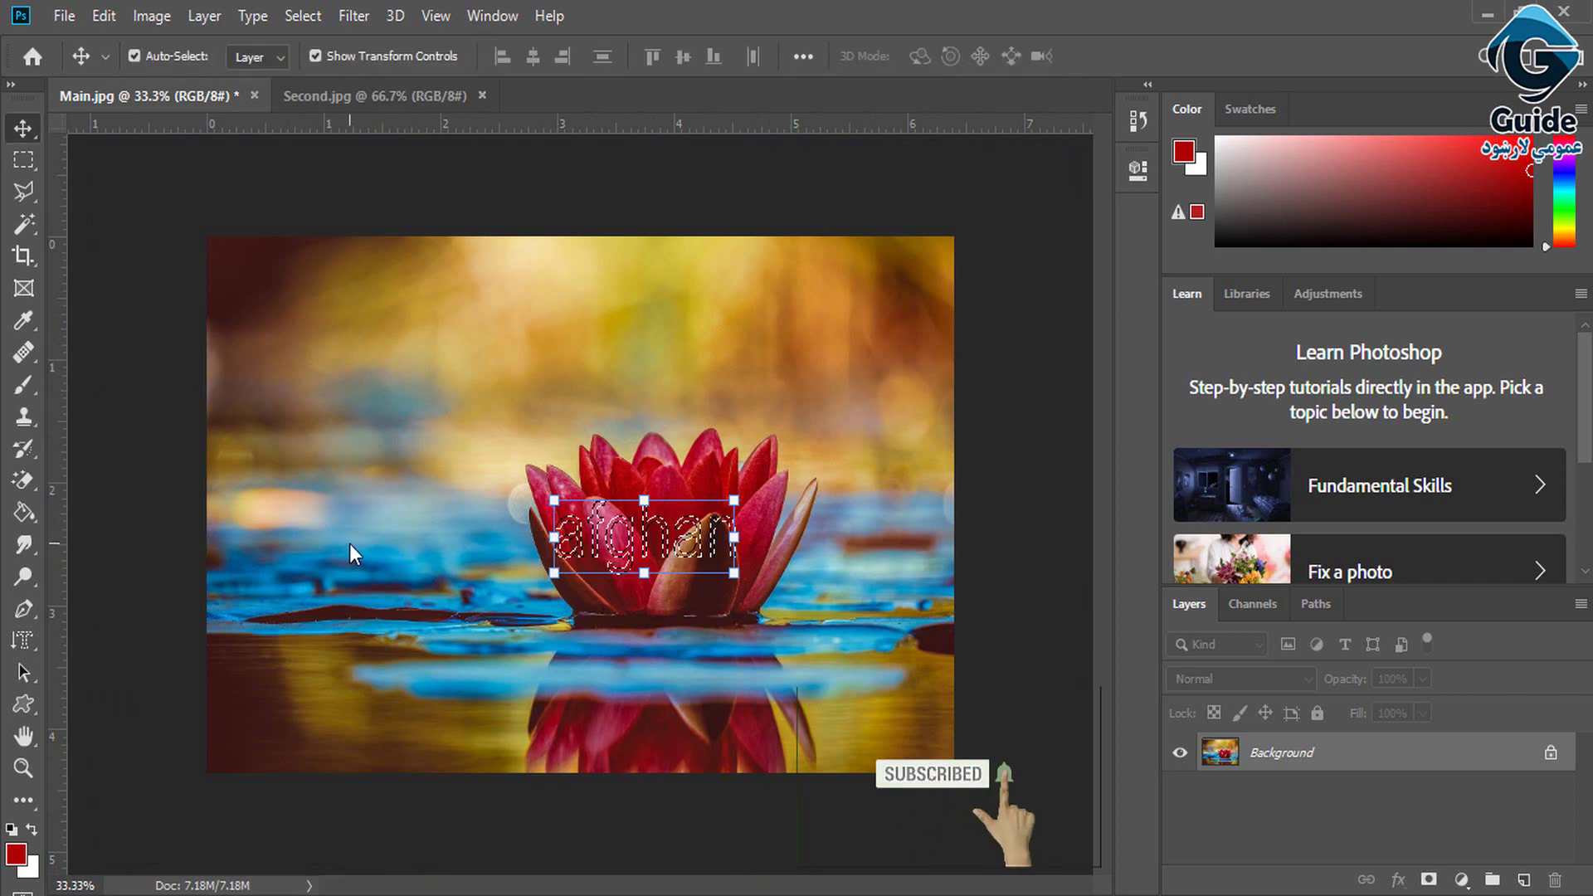
# - Switch to the Second.jpg document
pyautogui.click(410, 93)
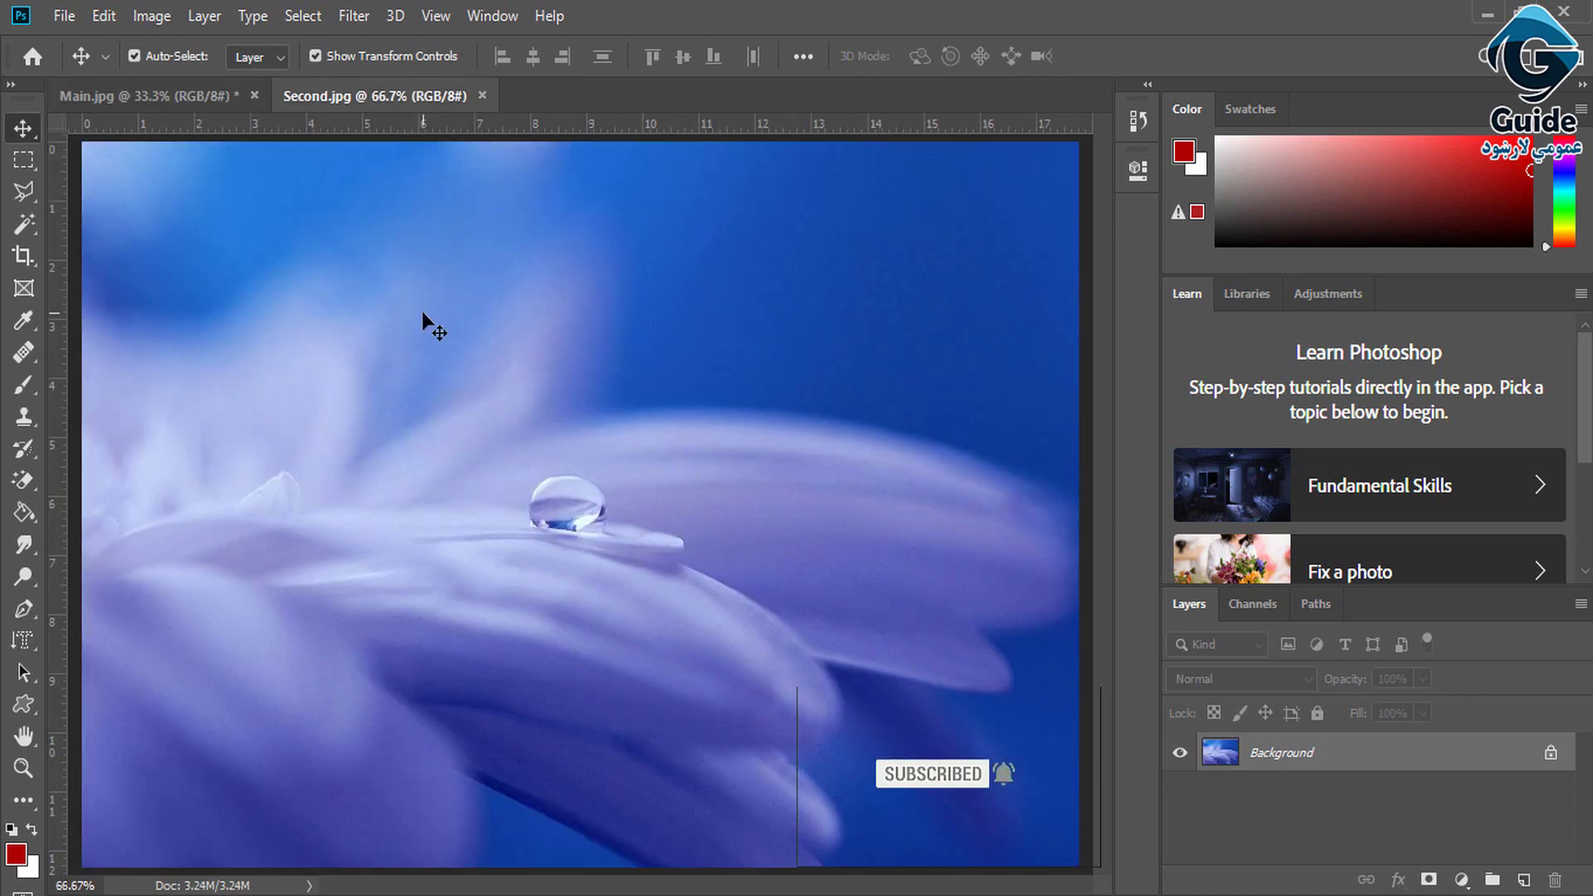
# - Paste the copied "afghan" cutout into Second.jpg and try enlarging and repositioning it over the petals
pyautogui.hotkey('ctrl', 'v')
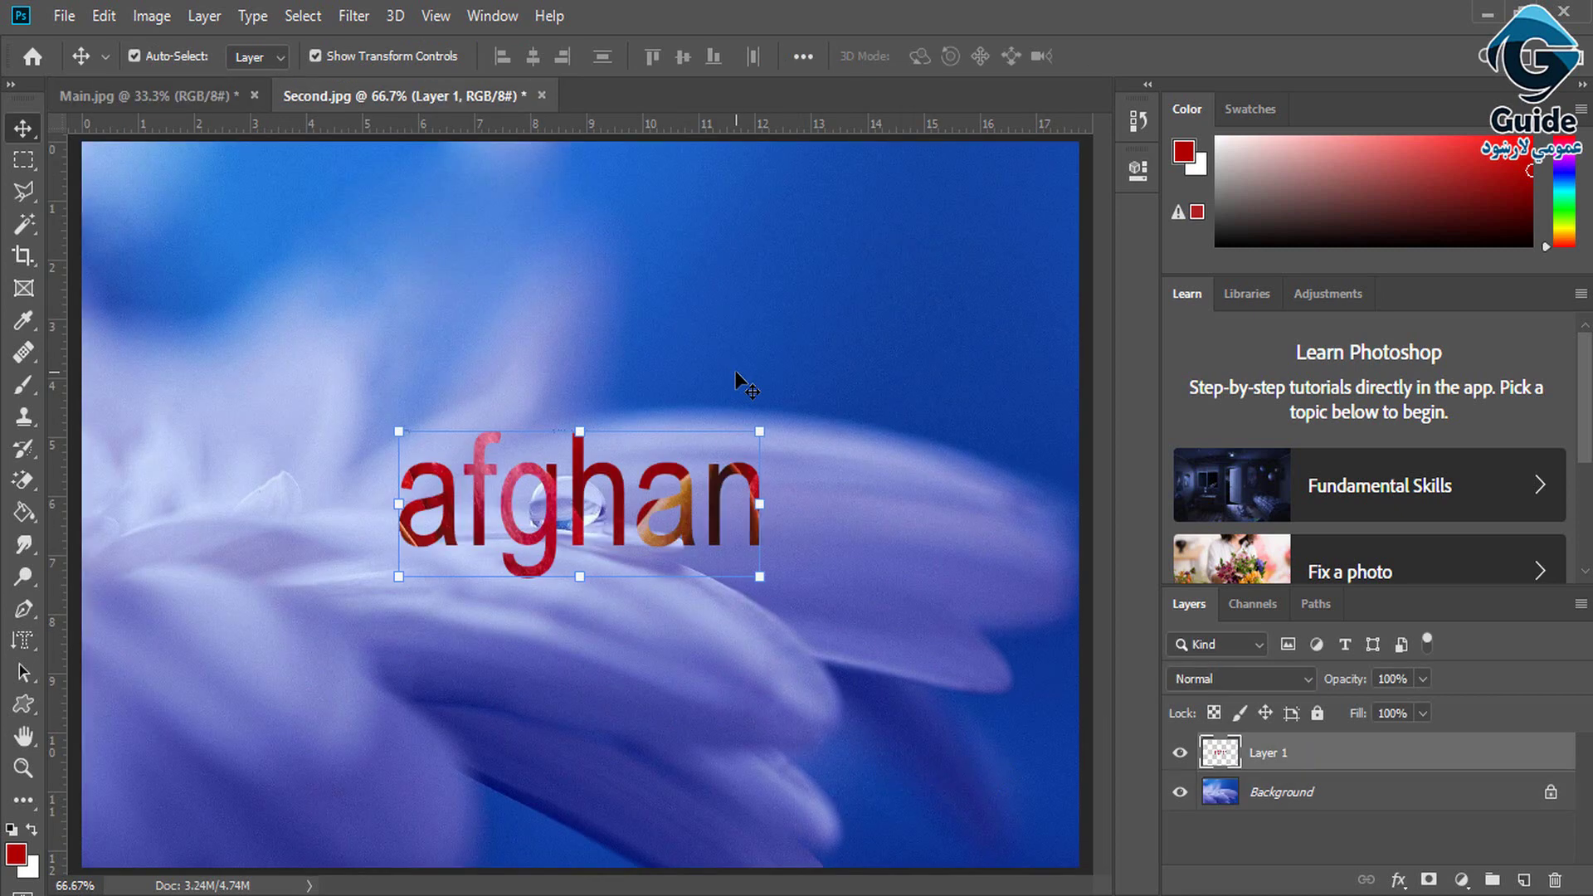
pyautogui.moveTo(773, 409); pyautogui.dragTo(1008, 316)
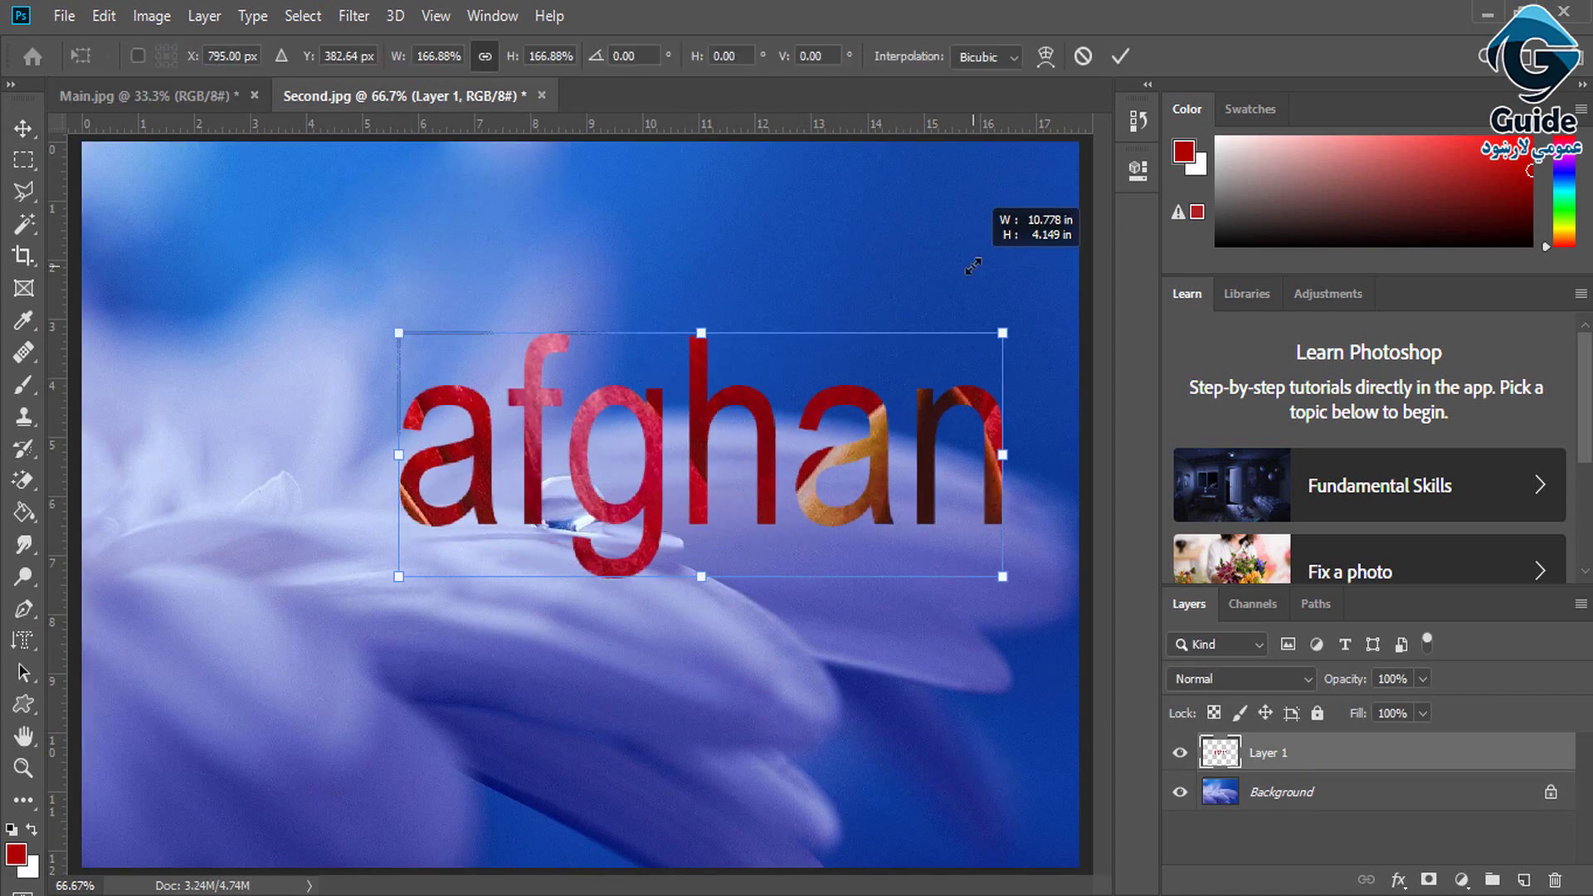
pyautogui.moveTo(757, 468); pyautogui.dragTo(395, 243)
pyautogui.press('Return')
pyautogui.hotkey('ctrl', 'e')
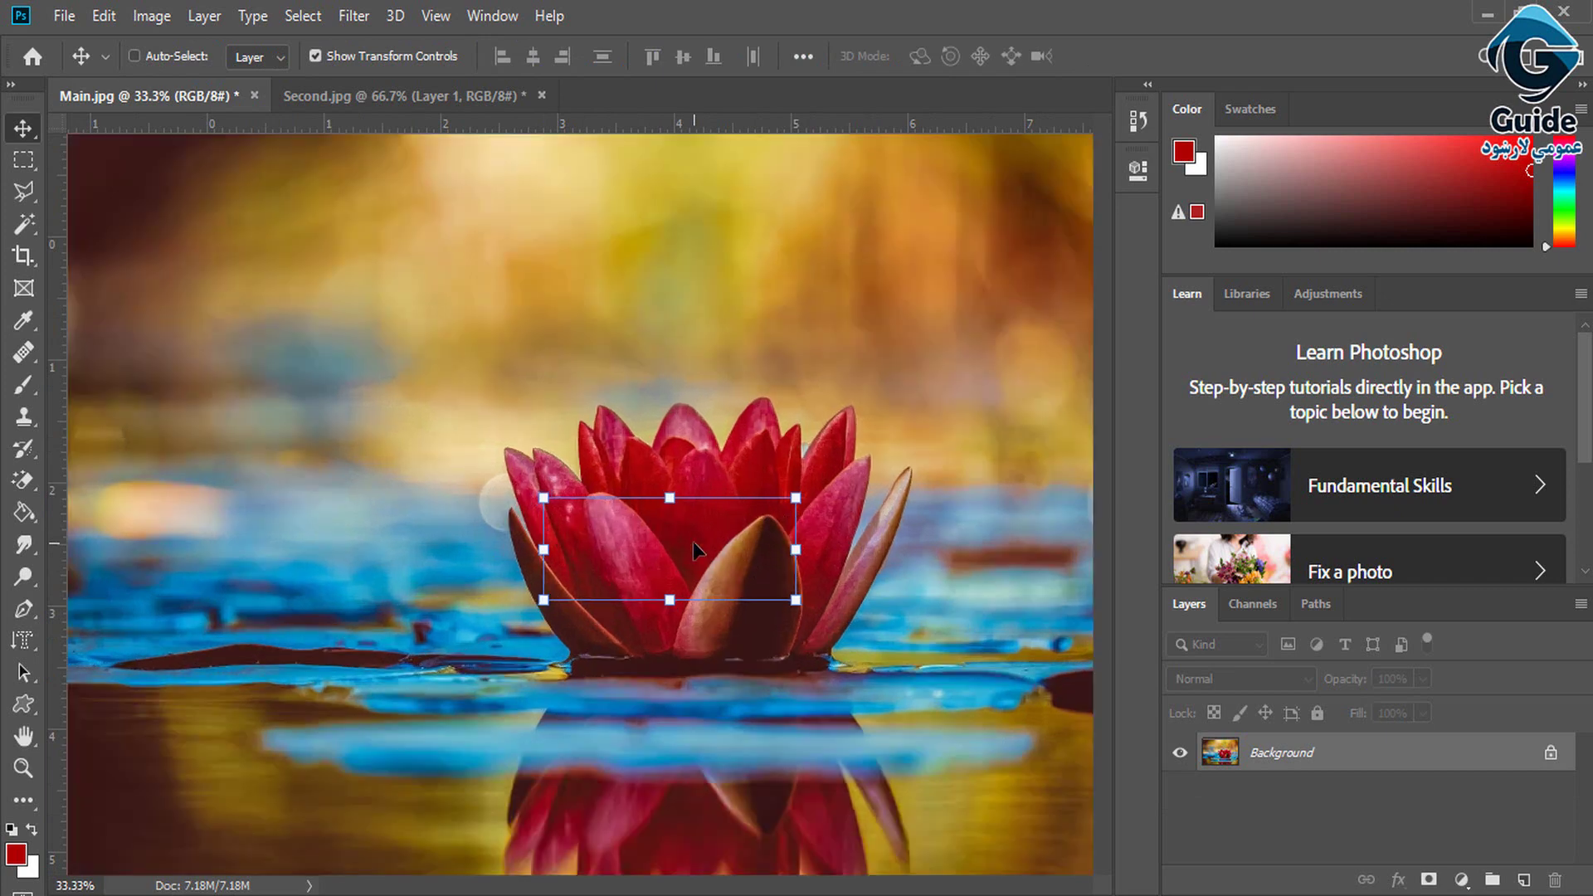
# - Examine the "afghan" selection on the lotus in Main.jpg up close and compare it with the pasted cutout in Second.jpg
pyautogui.hotkey('ctrl', '+')
pyautogui.hotkey('ctrl', '+')
pyautogui.hotkey('ctrl', '+')
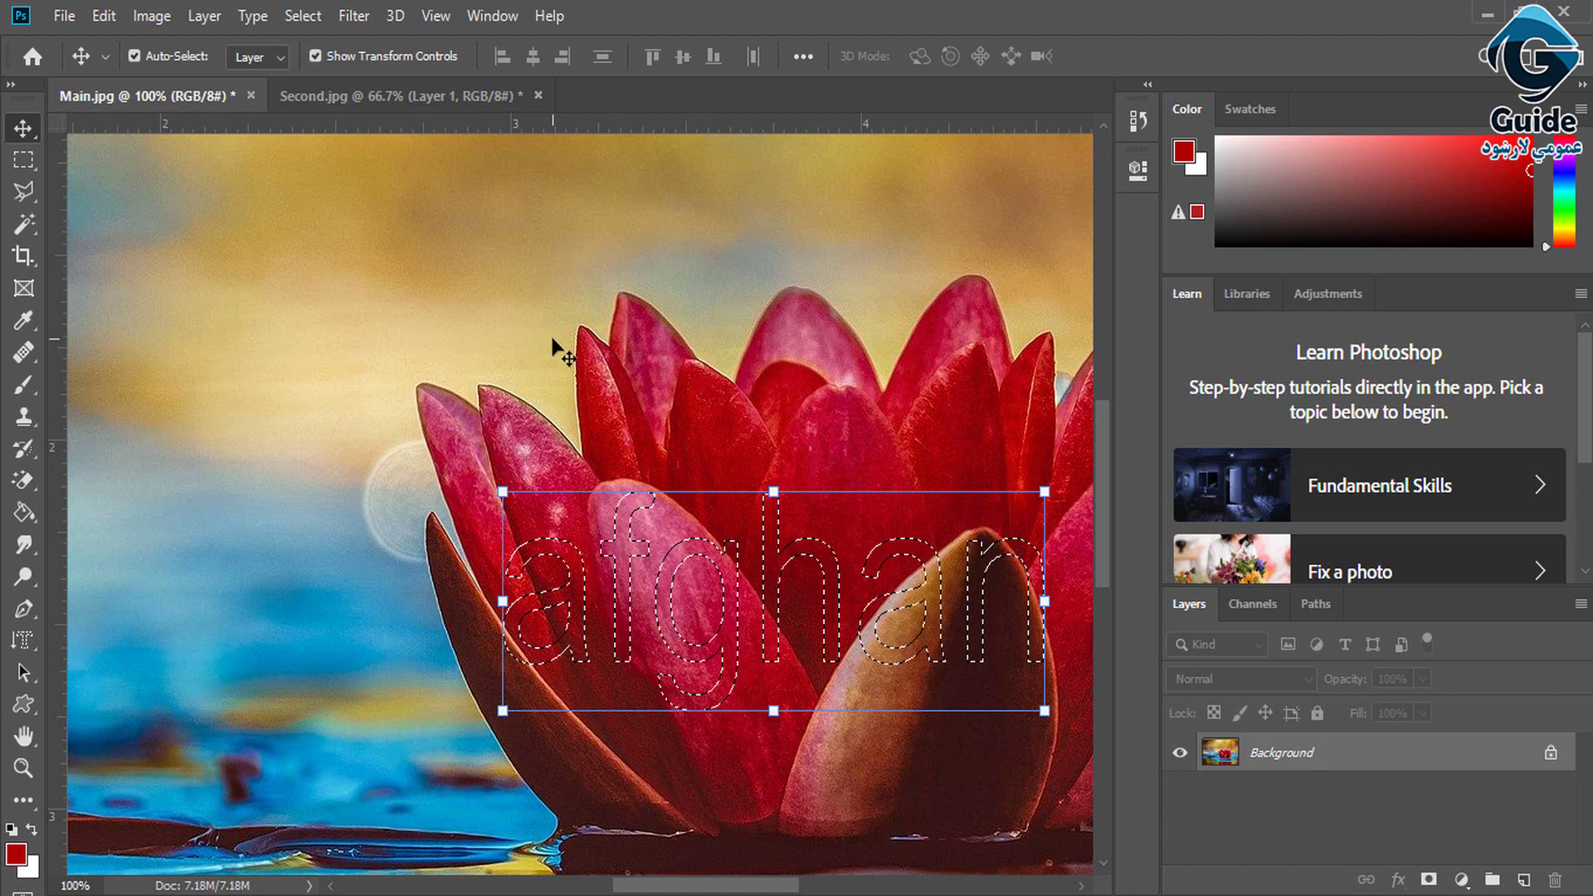
pyautogui.click(403, 83)
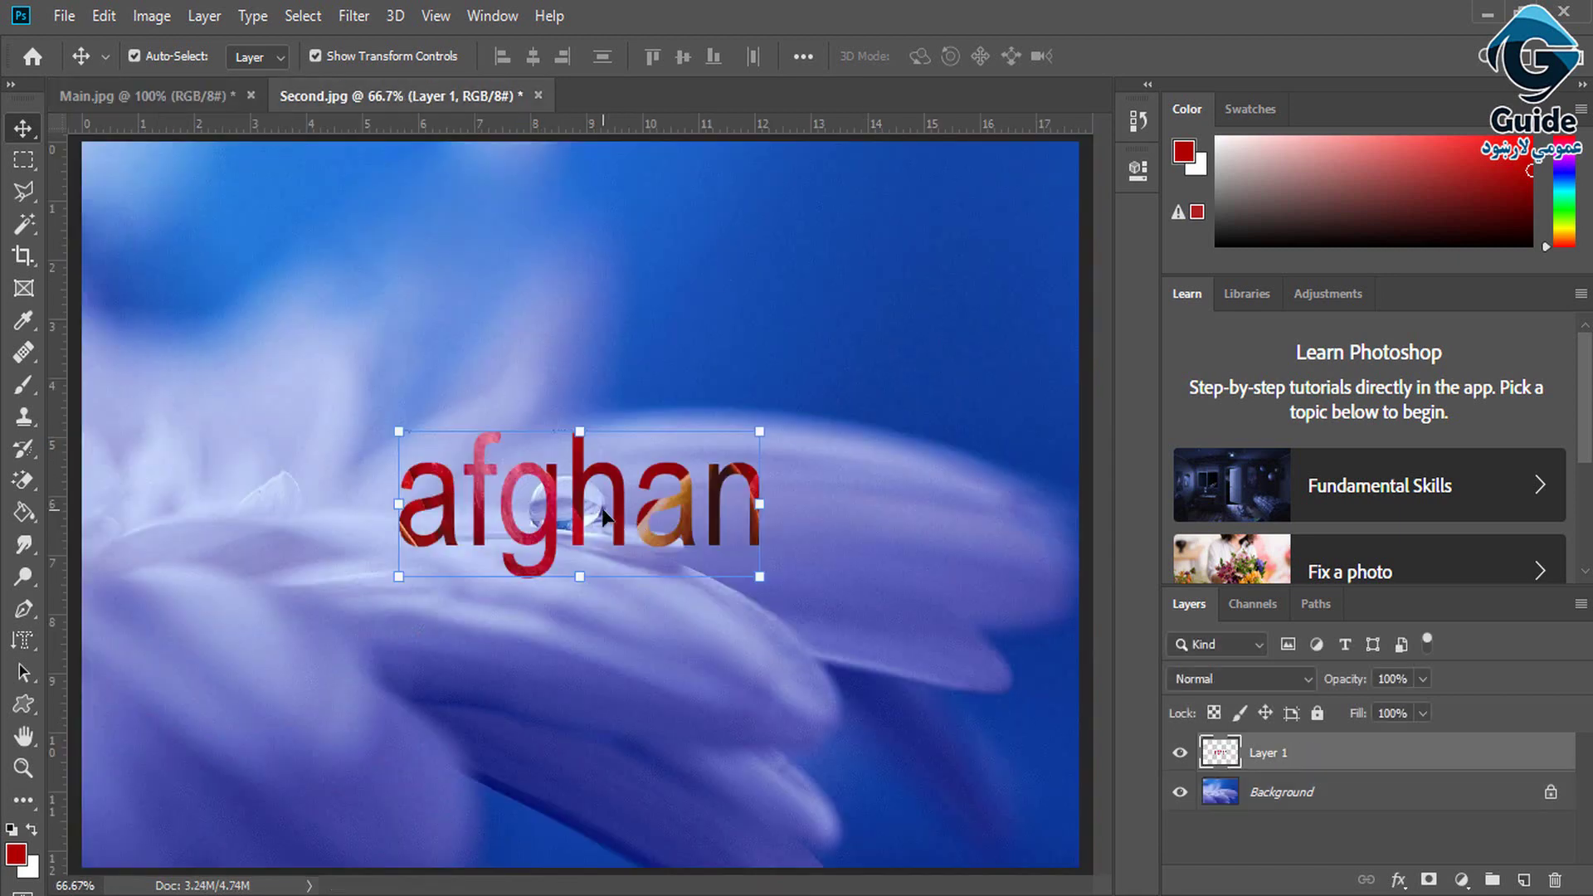
pyautogui.moveTo(605, 514); pyautogui.dragTo(605, 571)
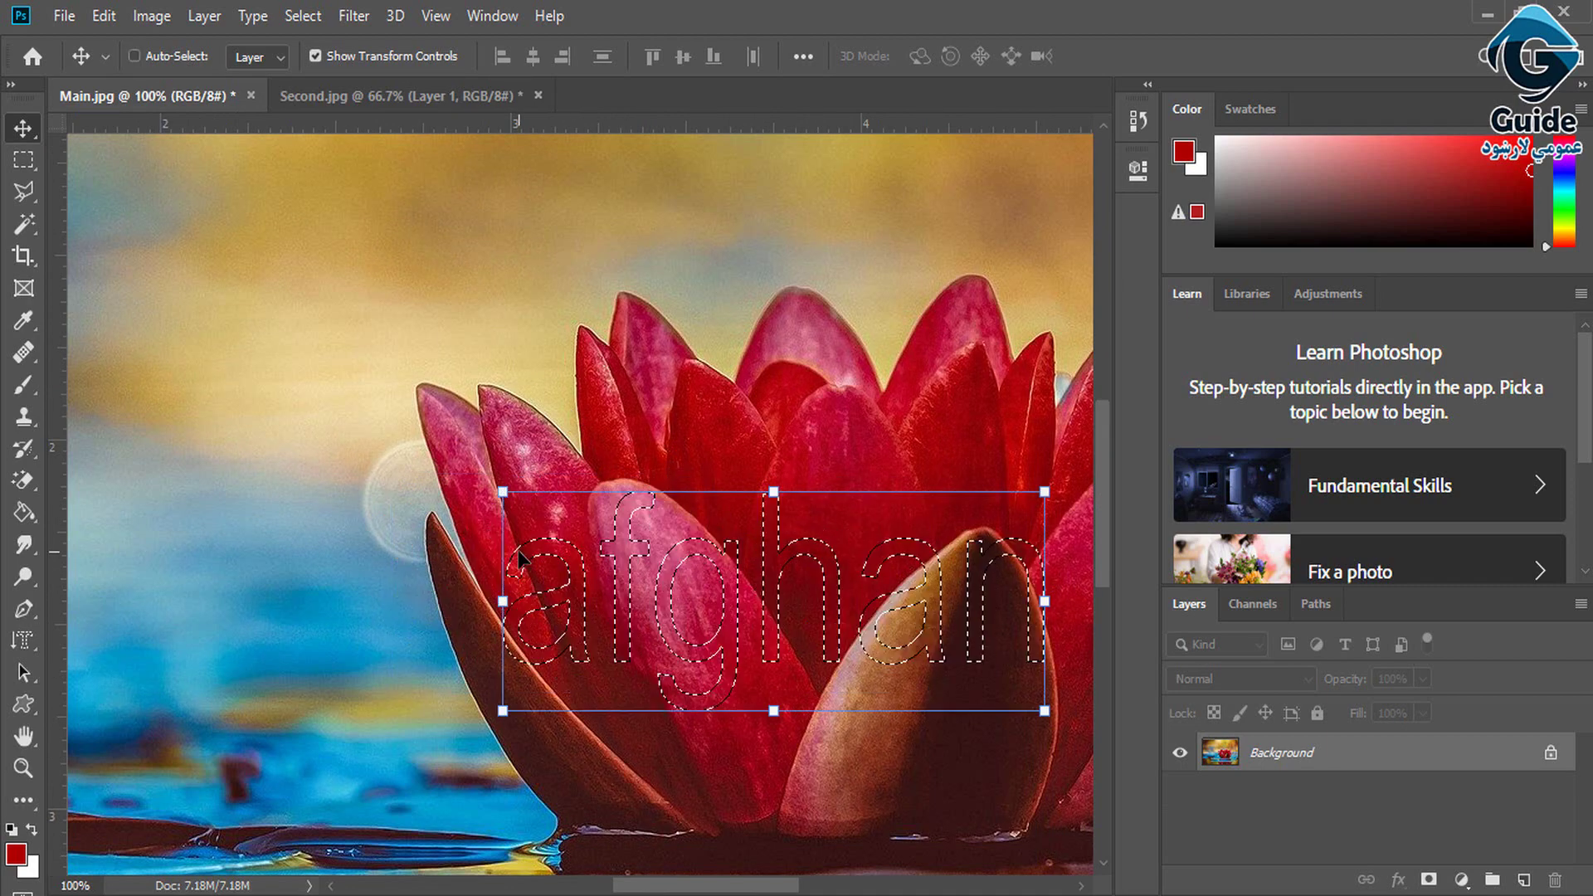
# - Clear the "afghan" text selection in Main.jpg
pyautogui.press('Escape')
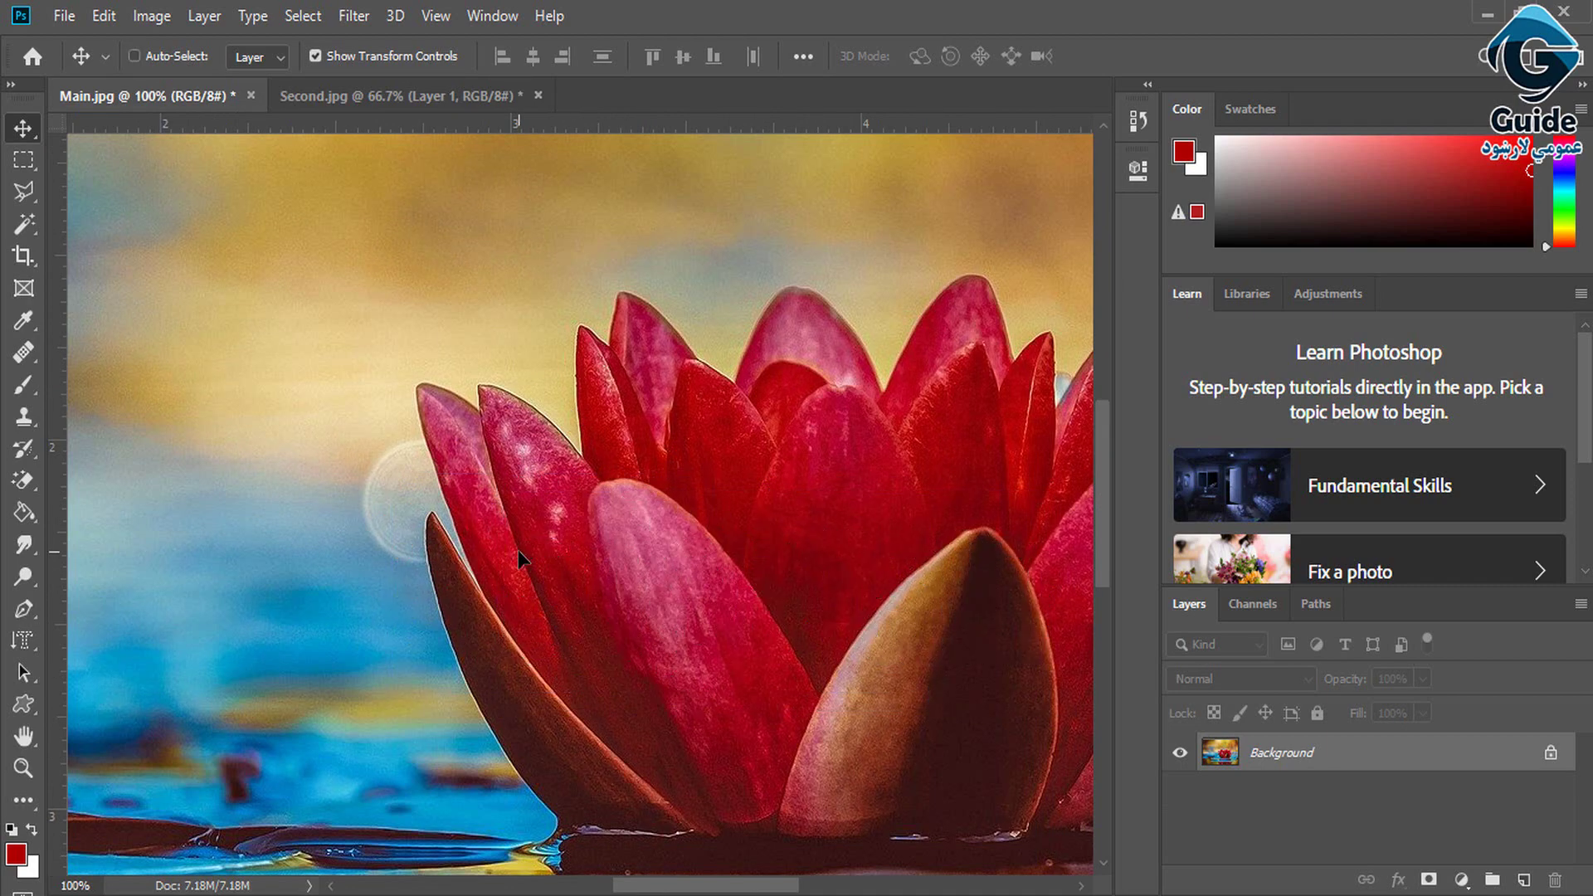
pyautogui.hotkey('ctrl', '-')
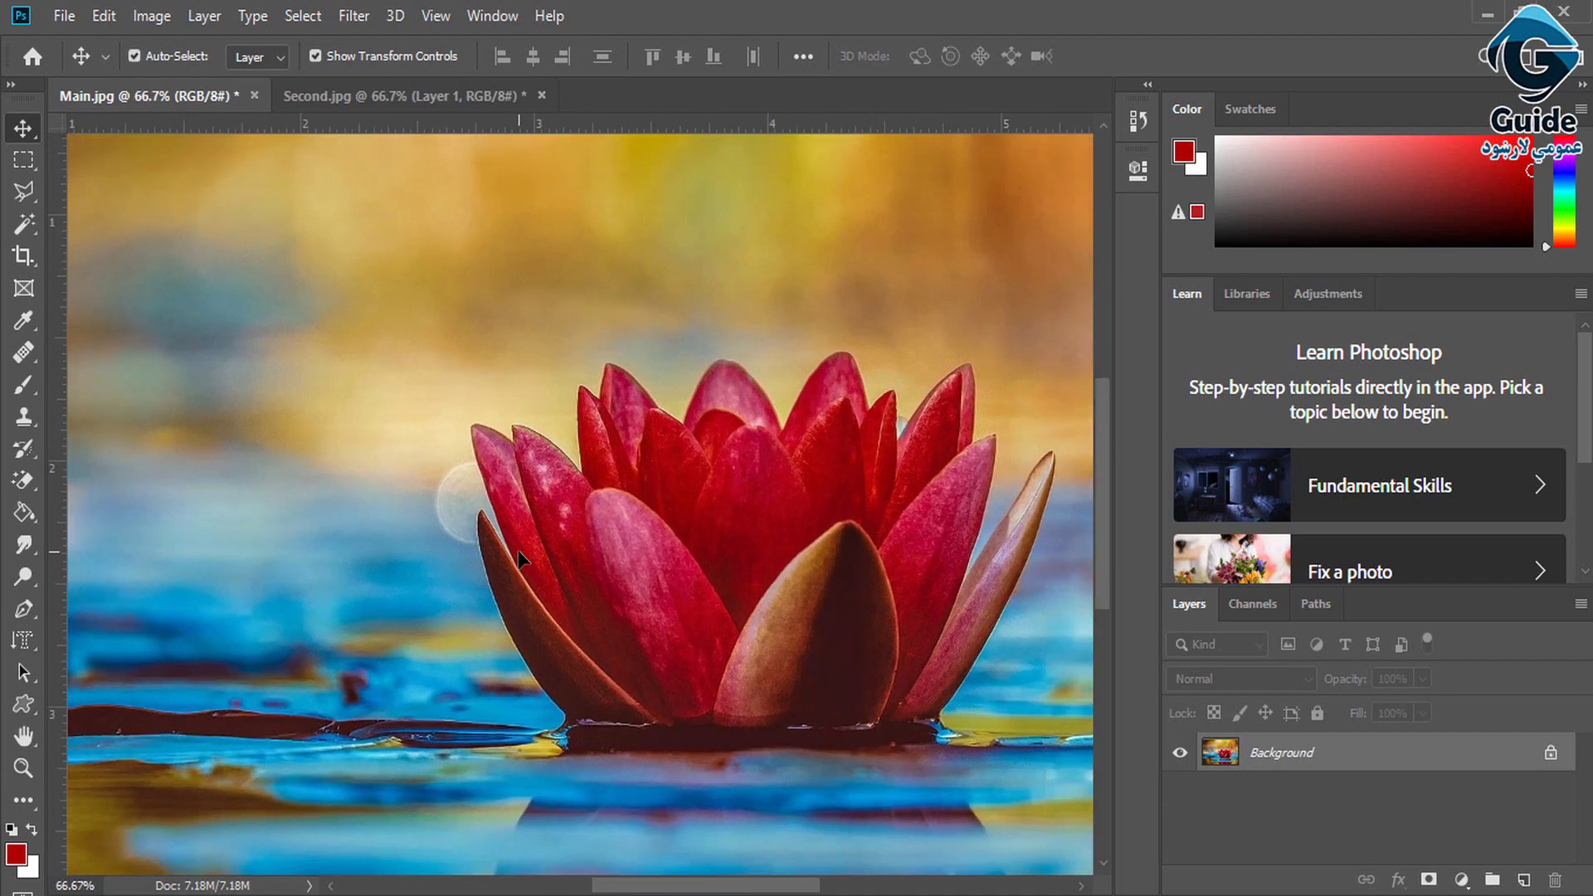
pyautogui.hotkey('ctrl', '-')
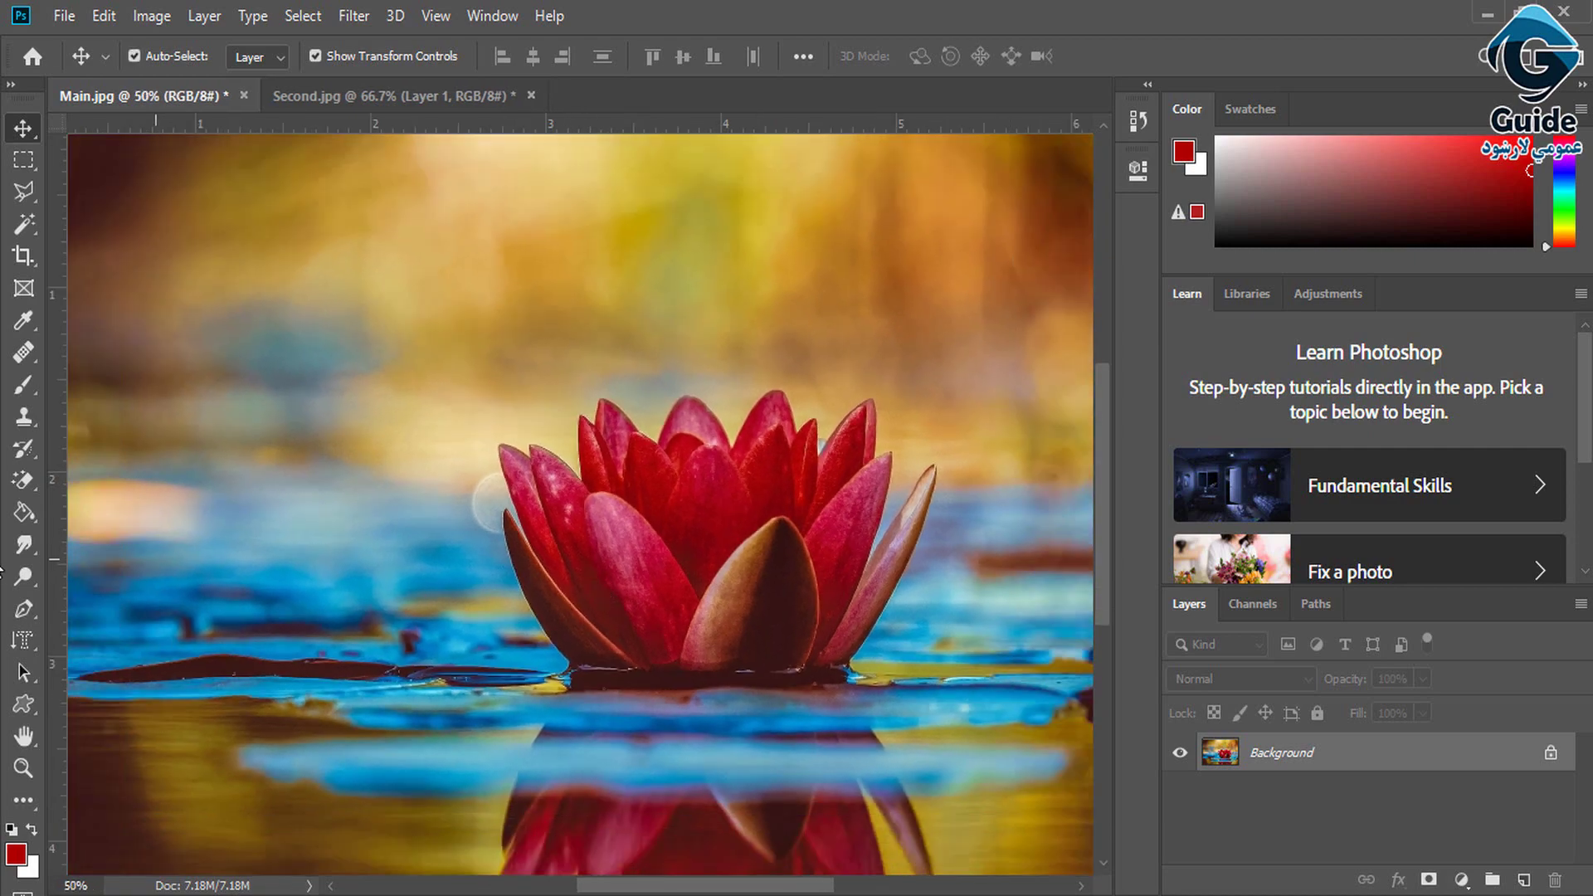
# - Enter "Copyright" over the lotus flower with the Horizontal Type Mask Tool and commit it as a selection
pyautogui.click(25, 645)
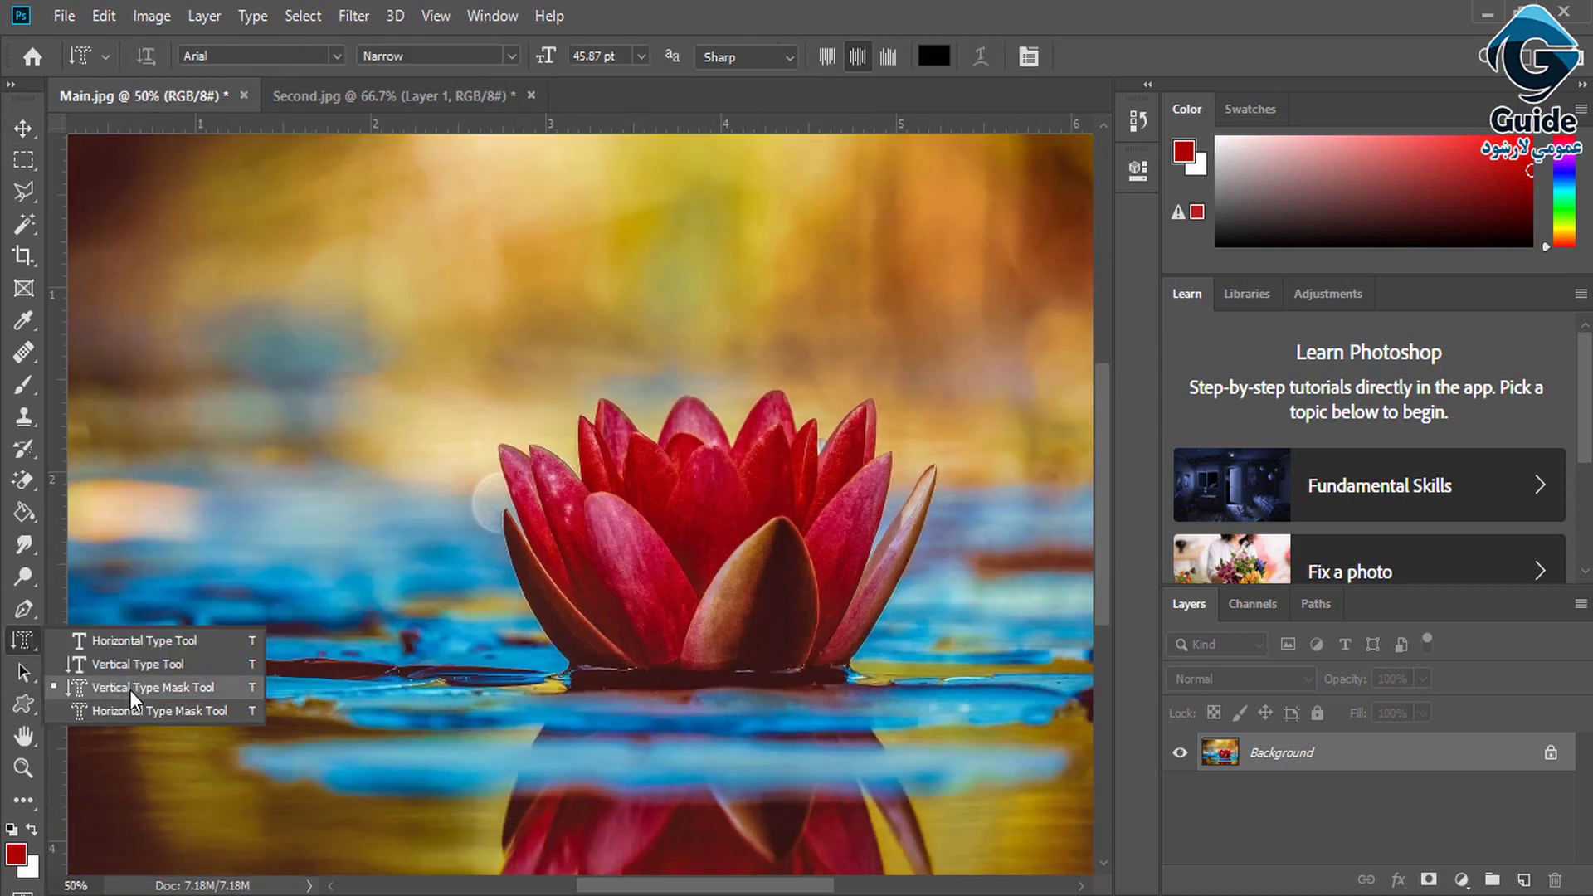
pyautogui.click(122, 719)
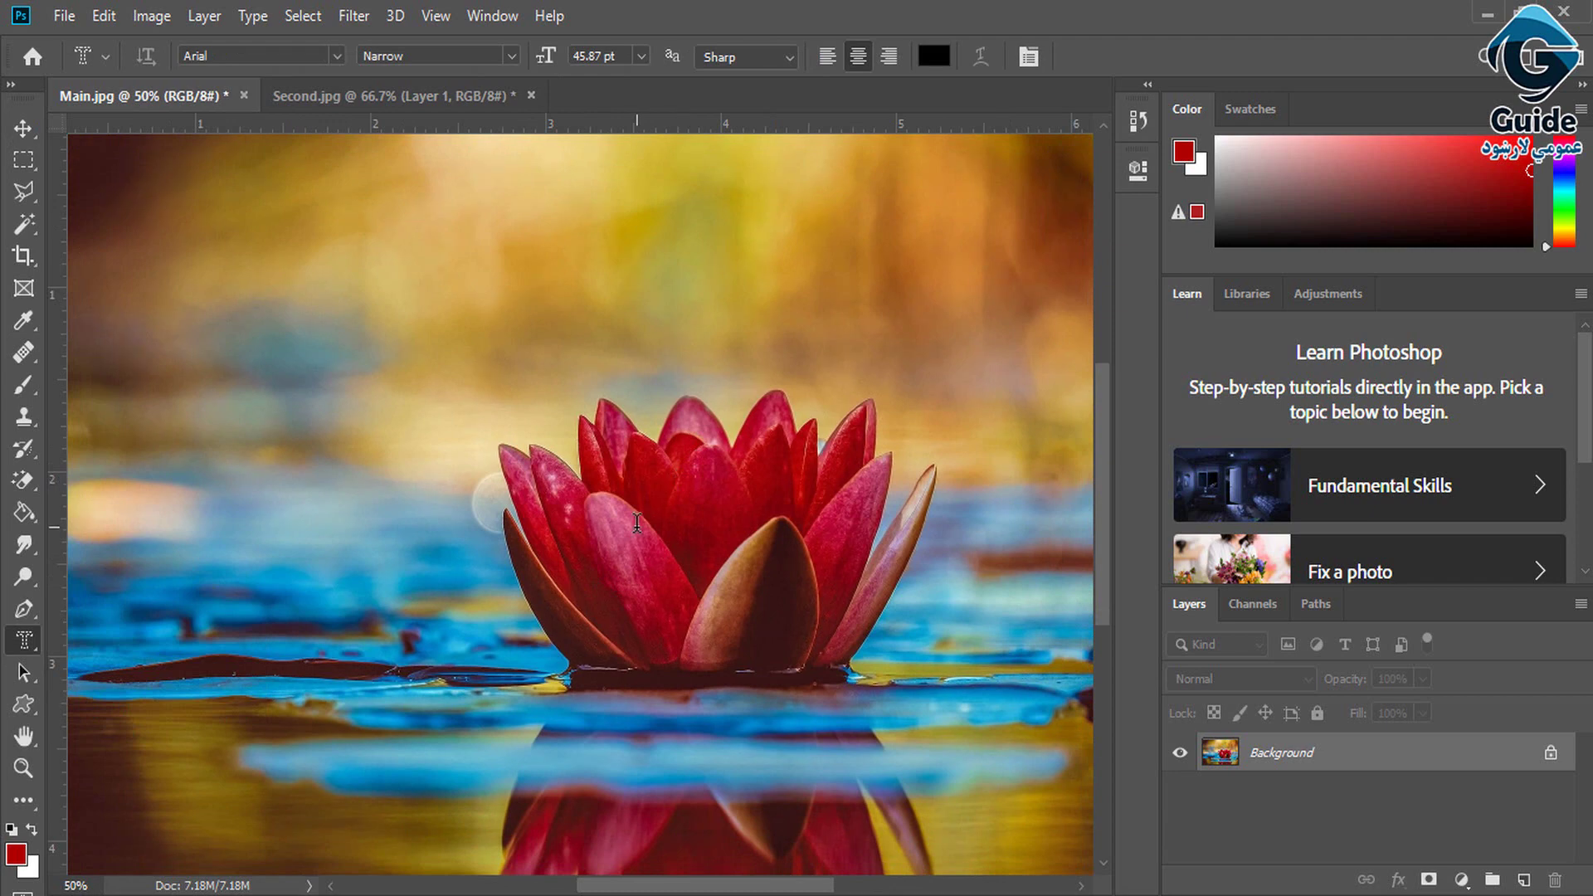
pyautogui.click(636, 523)
pyautogui.write('Coop')
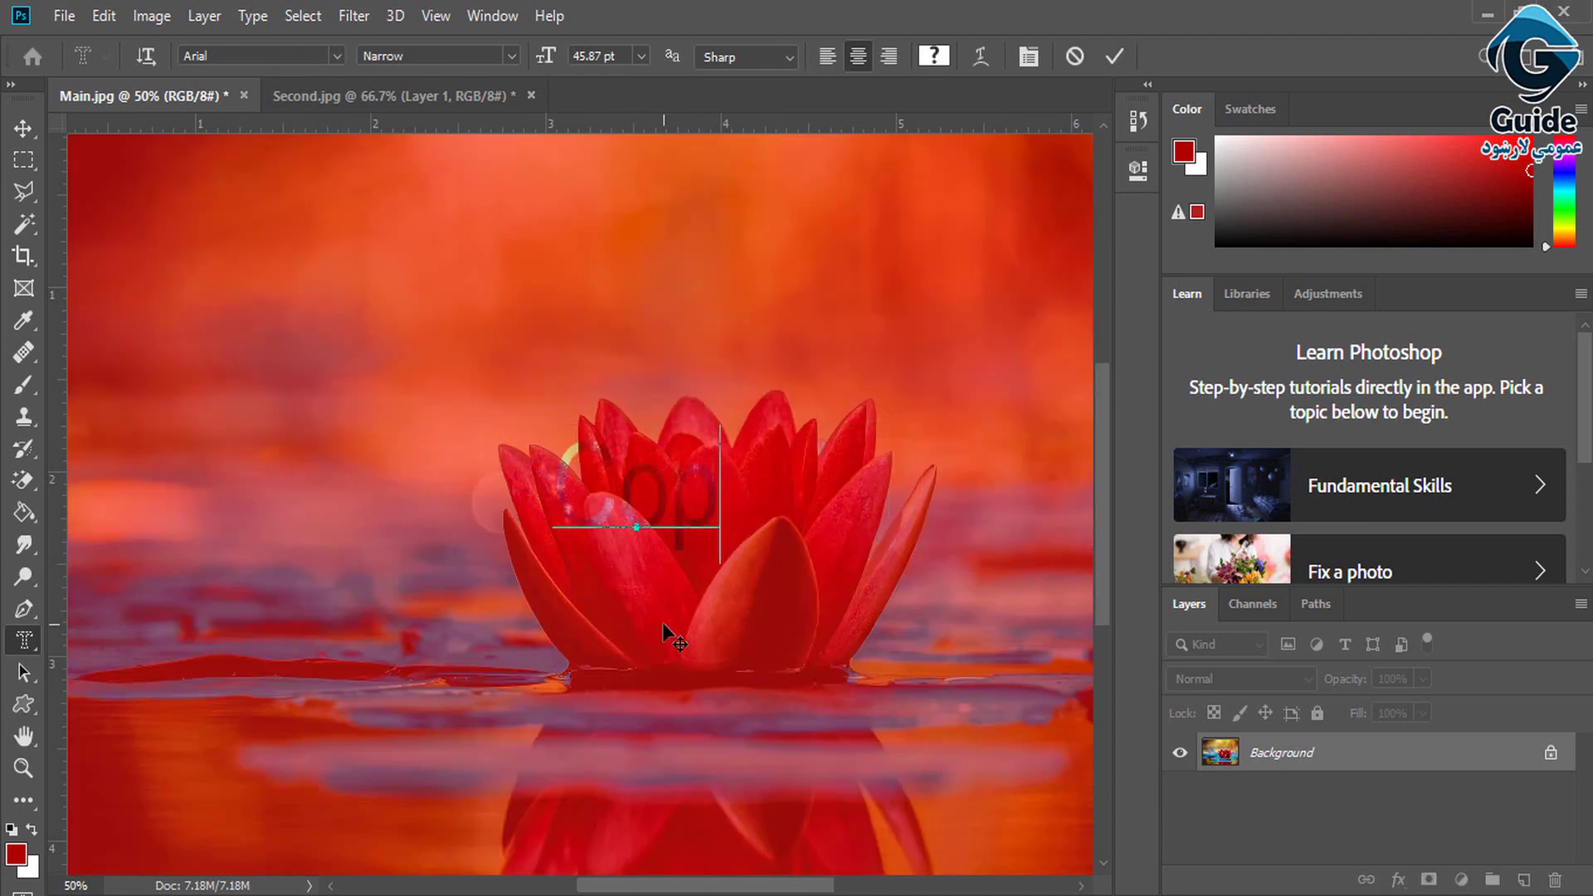
pyautogui.write('yr')
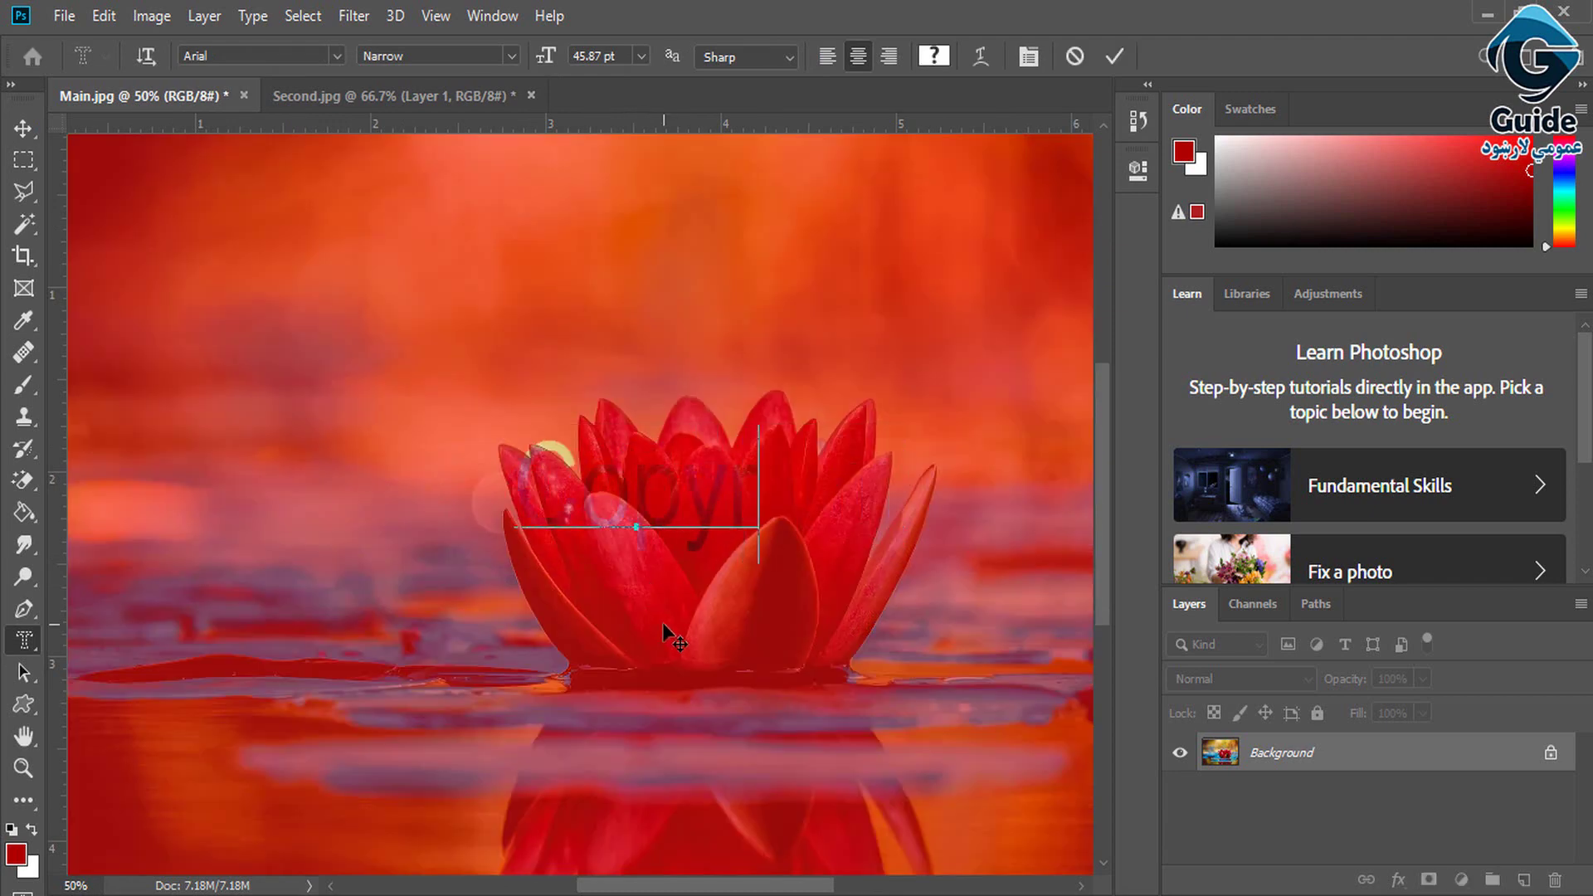
pyautogui.write('ight')
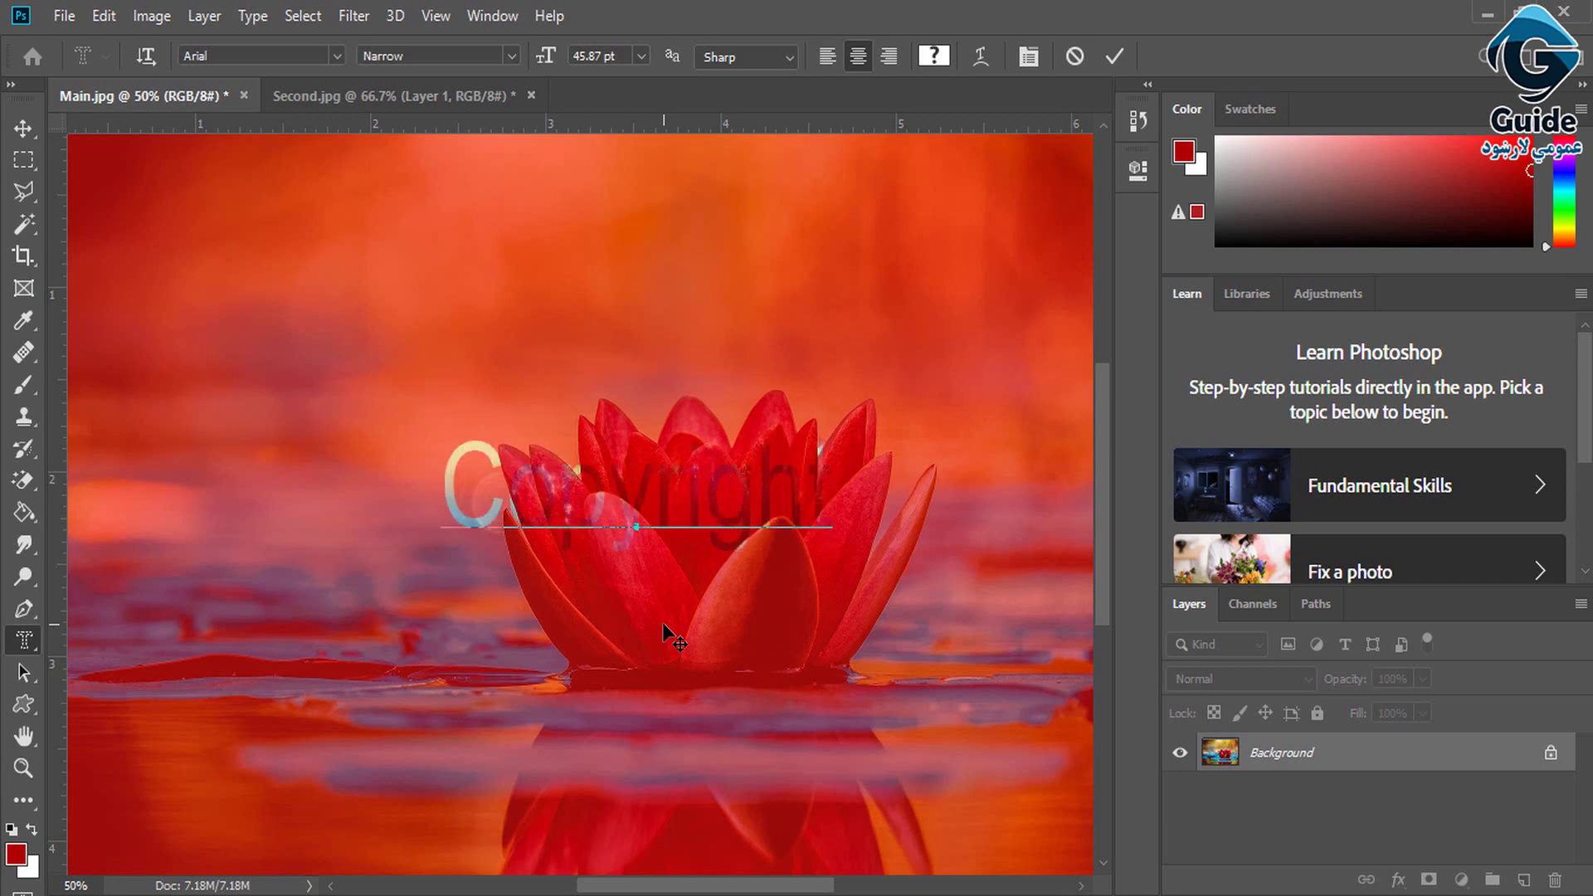
pyautogui.click(22, 130)
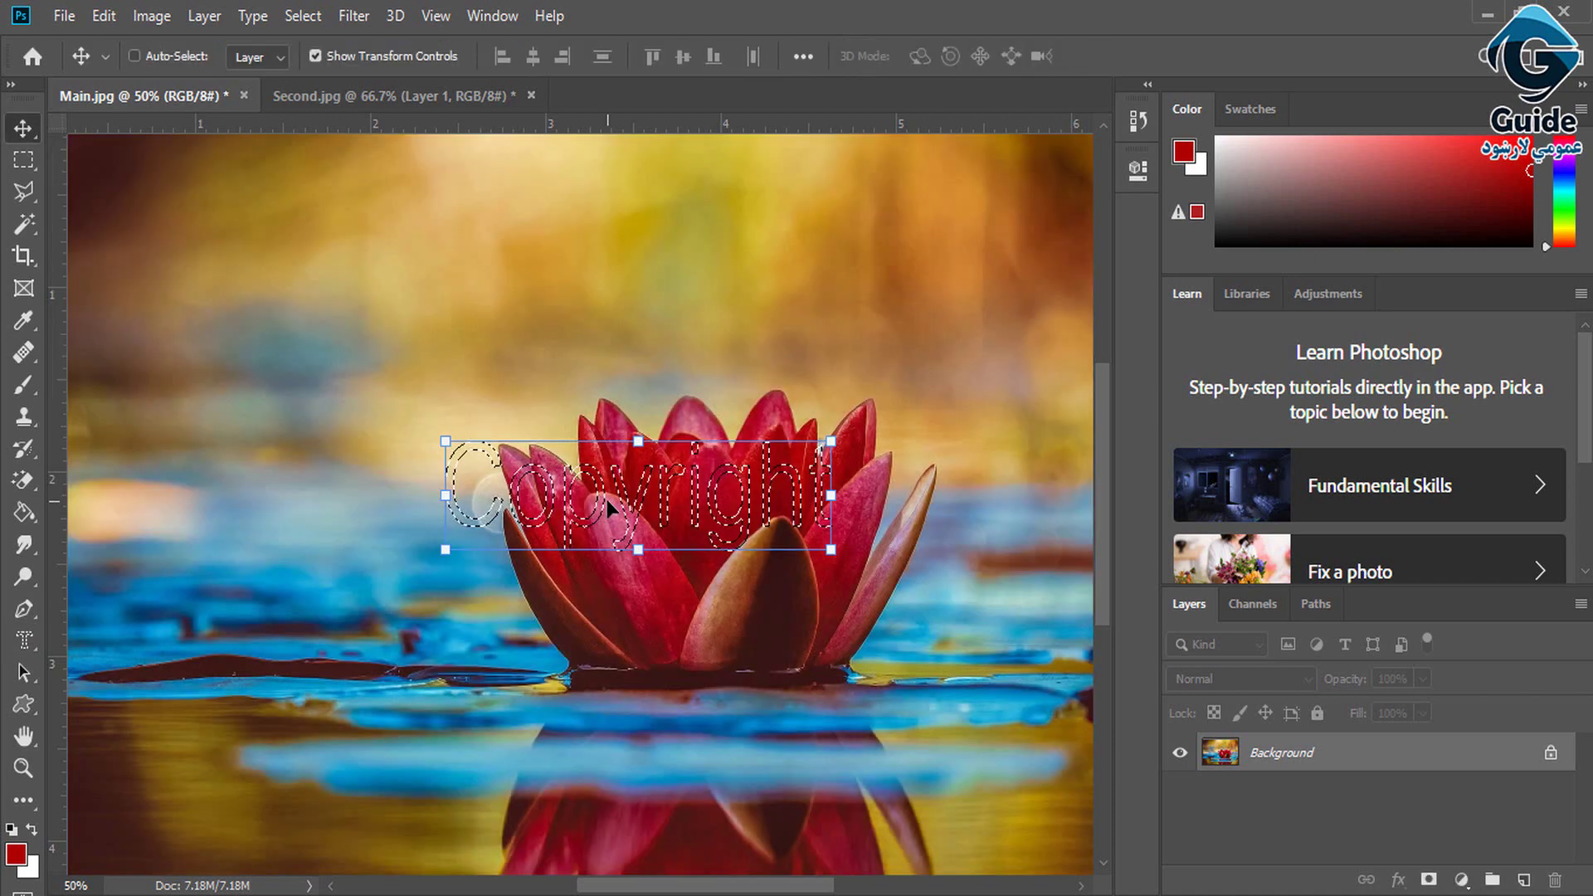
# - Copy the "Copyright" selection onto a new layer and enable the Bevel & Emboss effect for that layer
pyautogui.hotkey('ctrl', 'j')
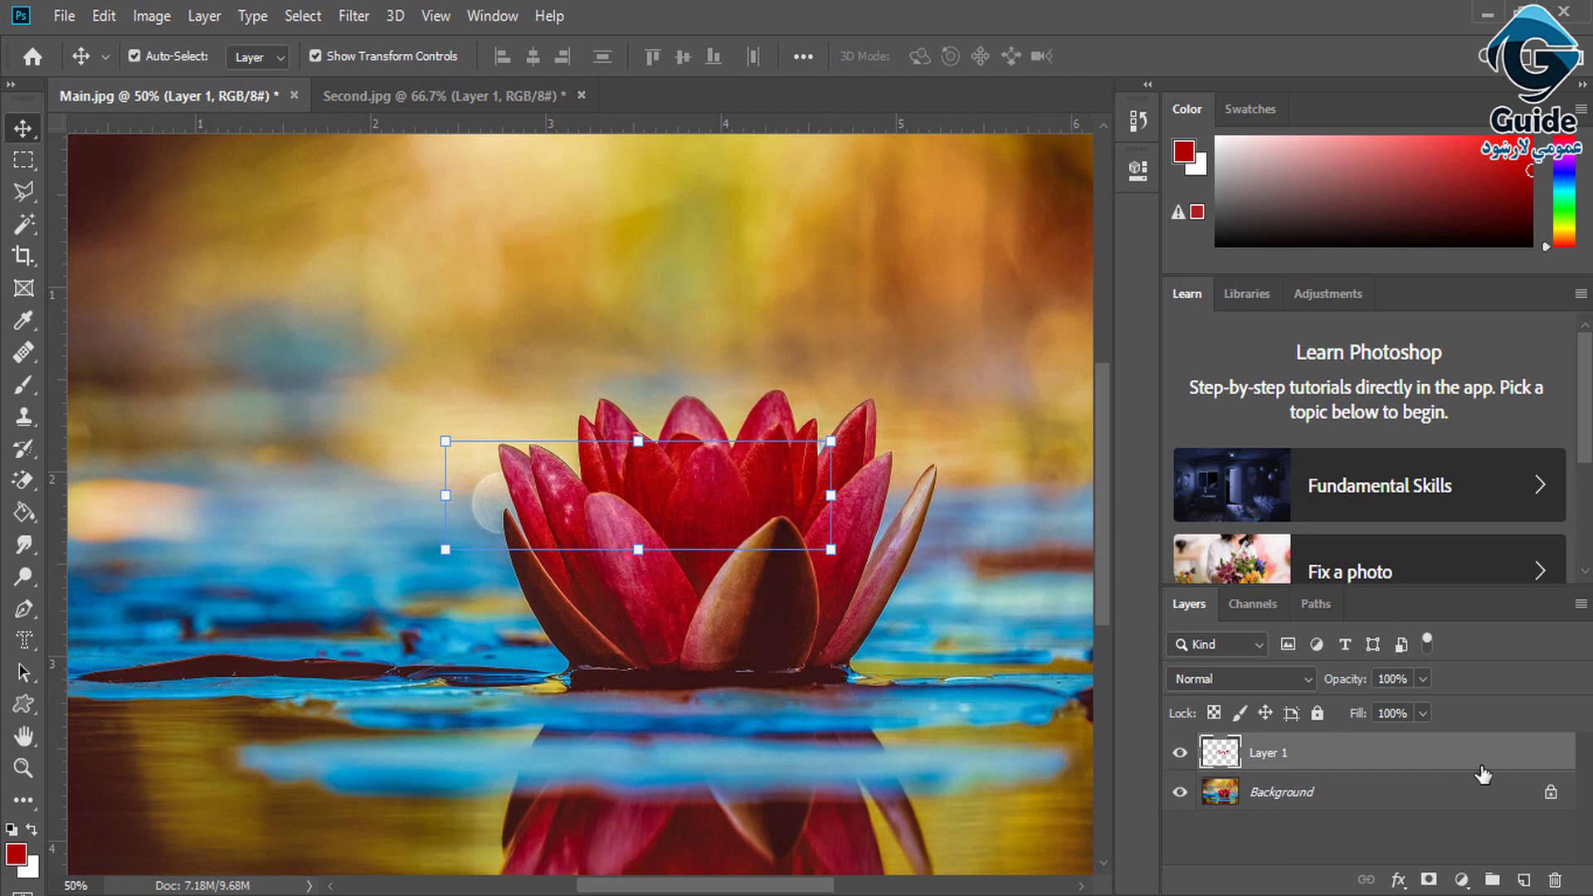
pyautogui.rightClick(1434, 762)
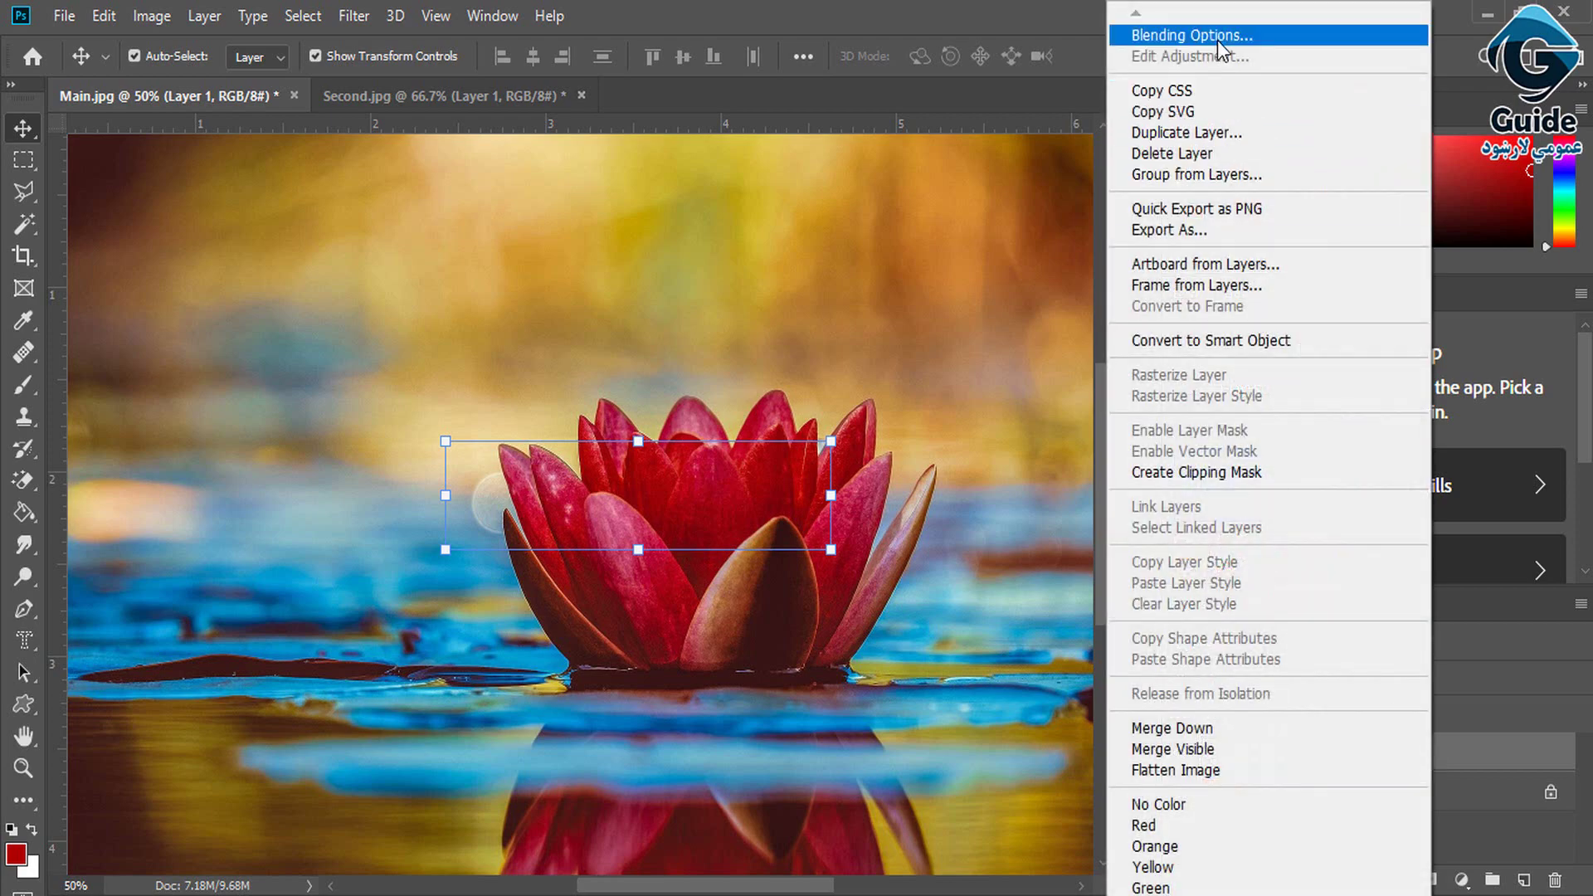
pyautogui.click(1217, 39)
pyautogui.moveTo(856, 204); pyautogui.dragTo(1012, 81)
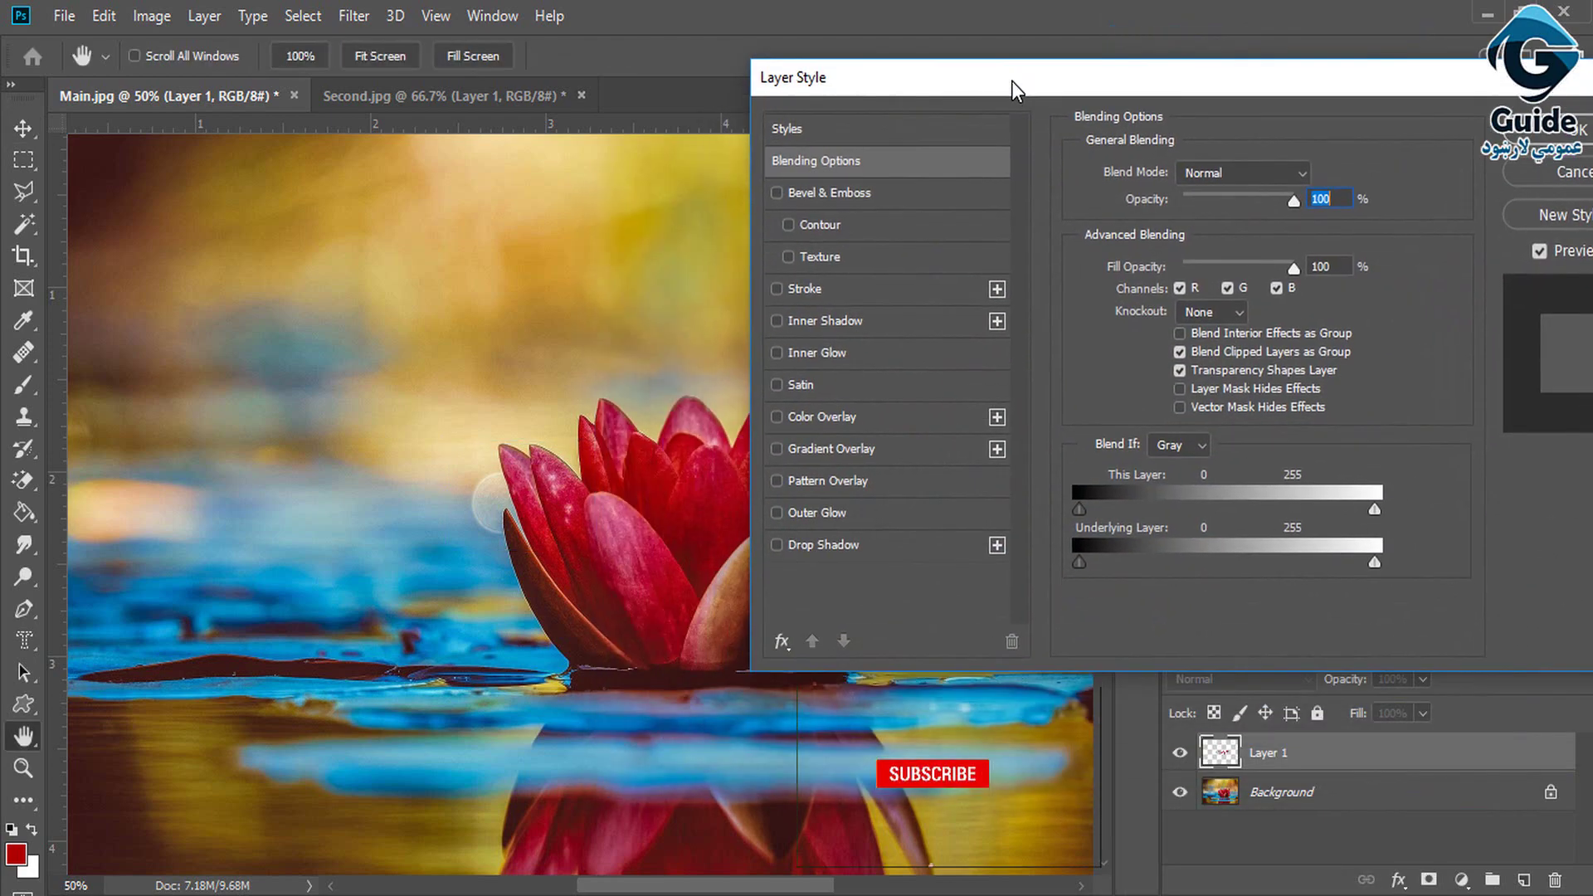
pyautogui.click(782, 192)
pyautogui.moveTo(892, 82); pyautogui.dragTo(967, 79)
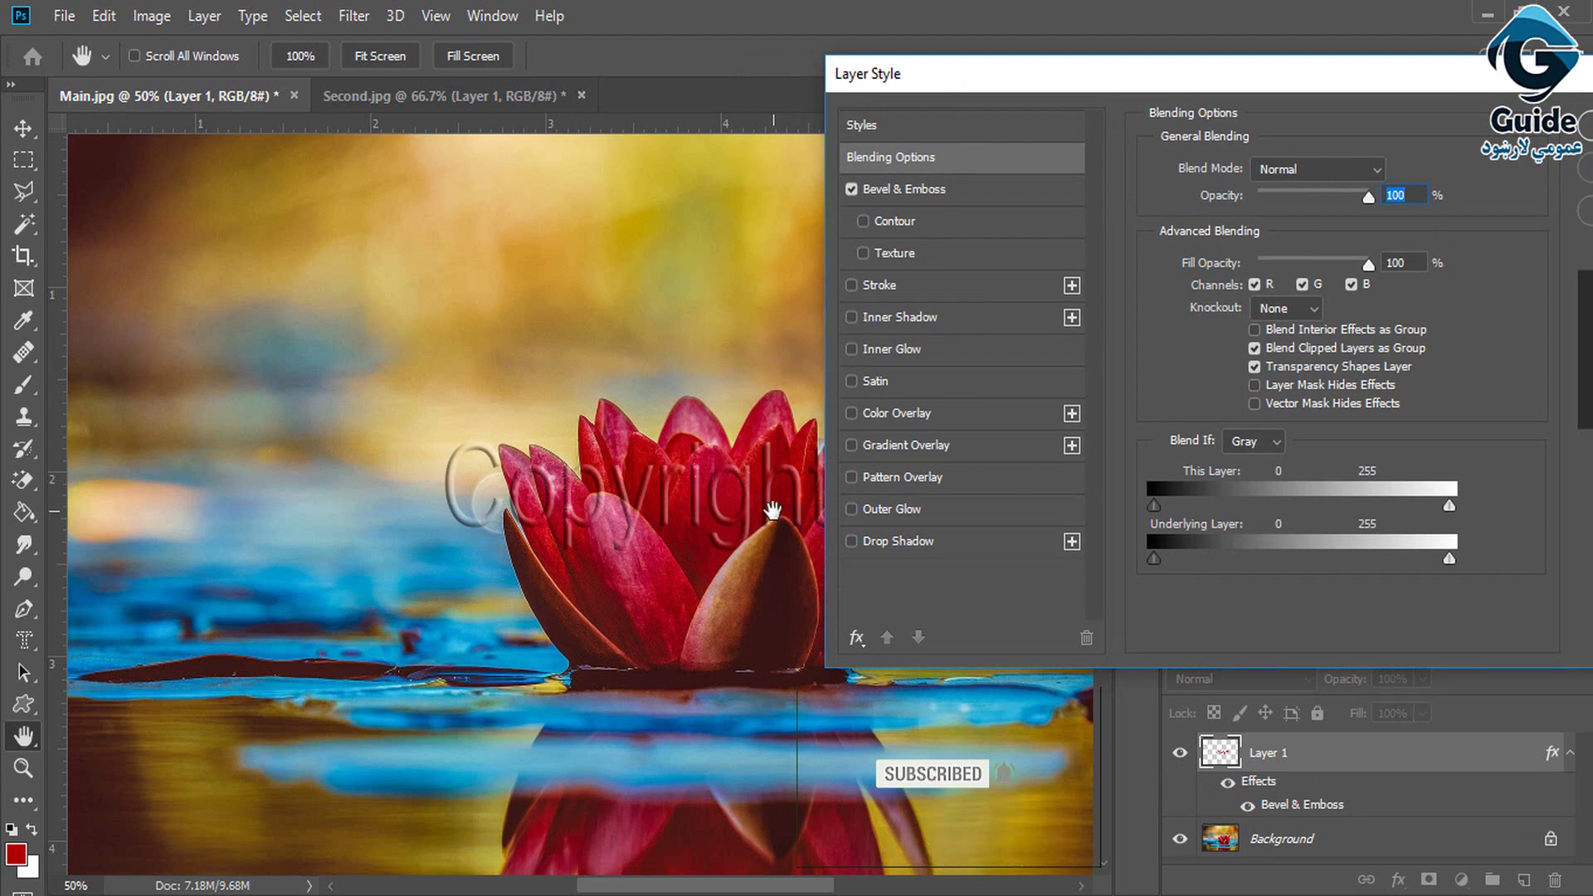
# - Add a Drop Shadow to the Copyright layer with distance 0 px, spread 0% and size 4 px, and apply the layer style
pyautogui.click(851, 541)
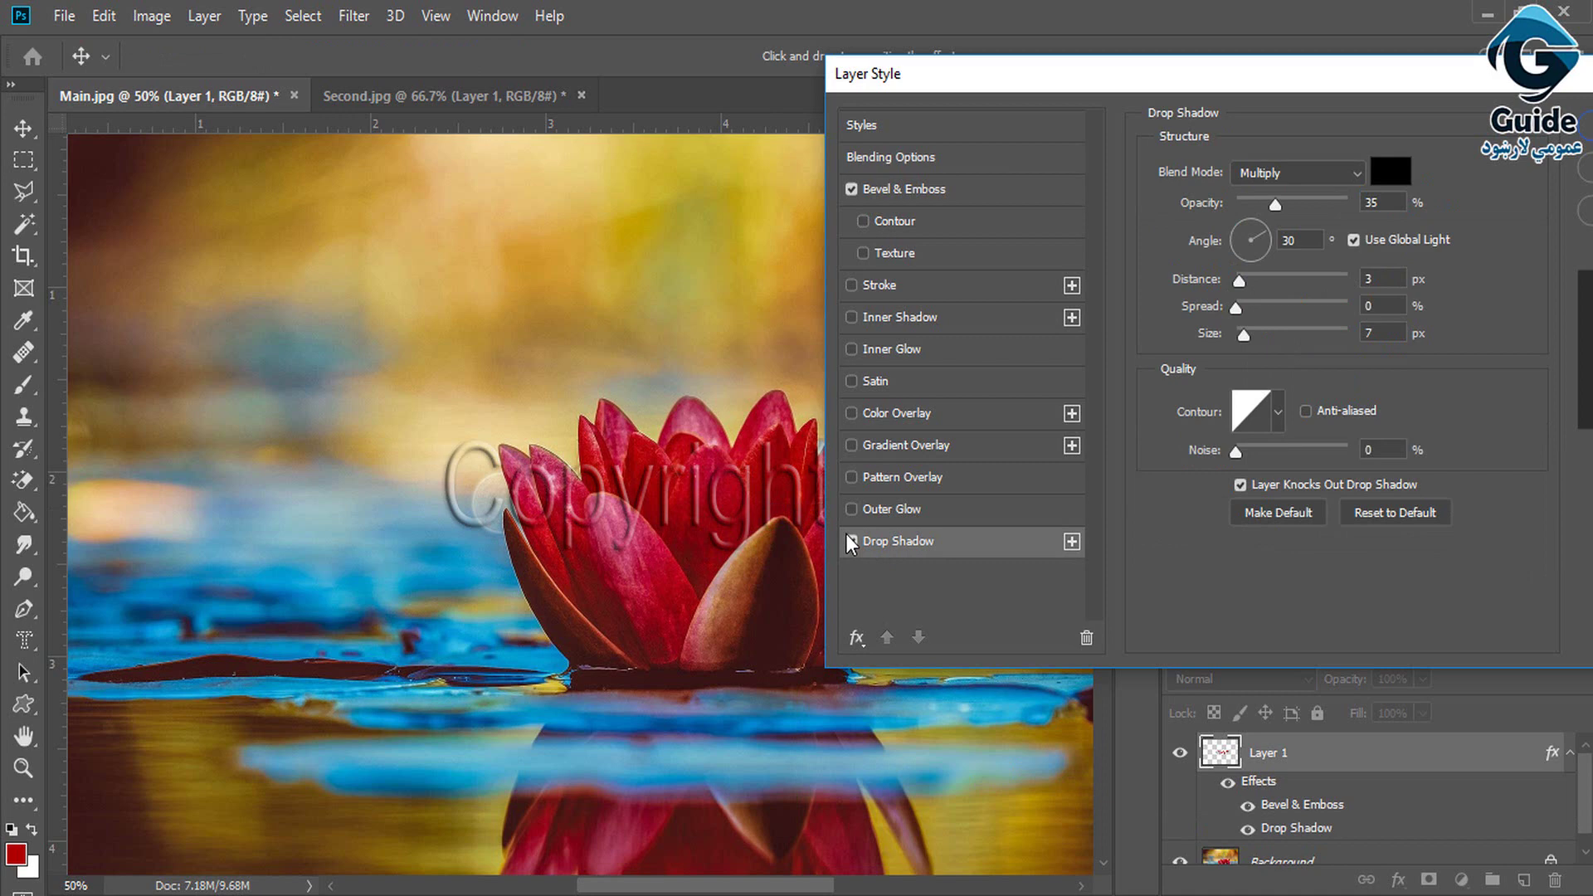
pyautogui.moveTo(1235, 451); pyautogui.dragTo(1173, 451)
pyautogui.moveTo(1236, 314)
pyautogui.mouseDown()
pyautogui.moveTo(1290, 313)
pyautogui.moveTo(1235, 314)
pyautogui.moveTo(1278, 336)
pyautogui.moveTo(1243, 336)
pyautogui.mouseUp()
pyautogui.moveTo(1239, 280)
pyautogui.mouseDown()
pyautogui.moveTo(1253, 280)
pyautogui.moveTo(1233, 284)
pyautogui.mouseUp()
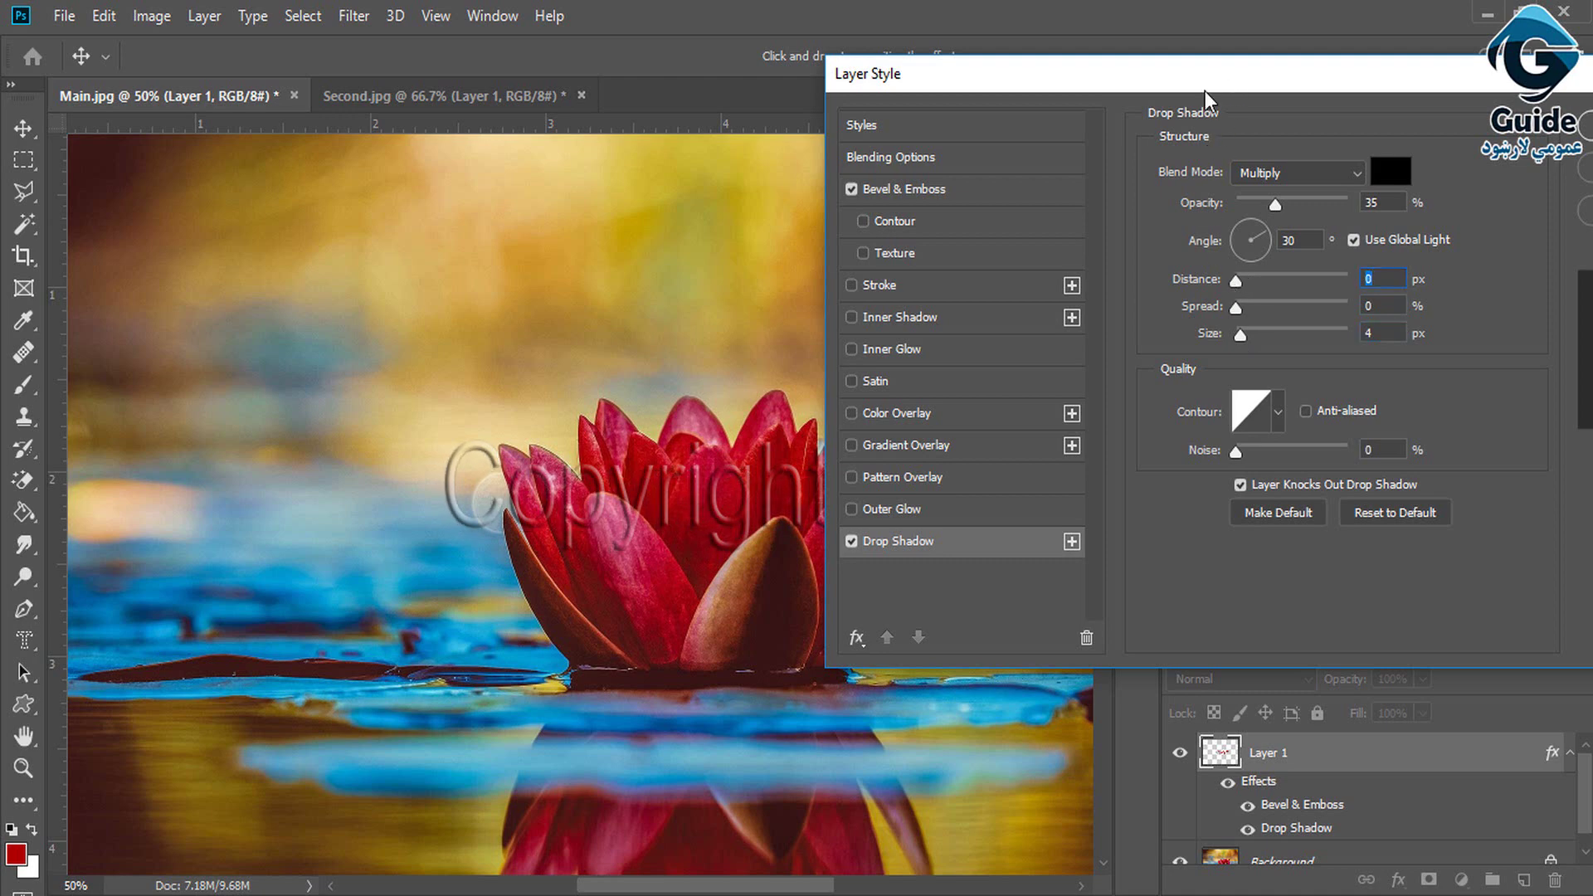
pyautogui.moveTo(1204, 100); pyautogui.dragTo(1001, 159)
pyautogui.click(1435, 191)
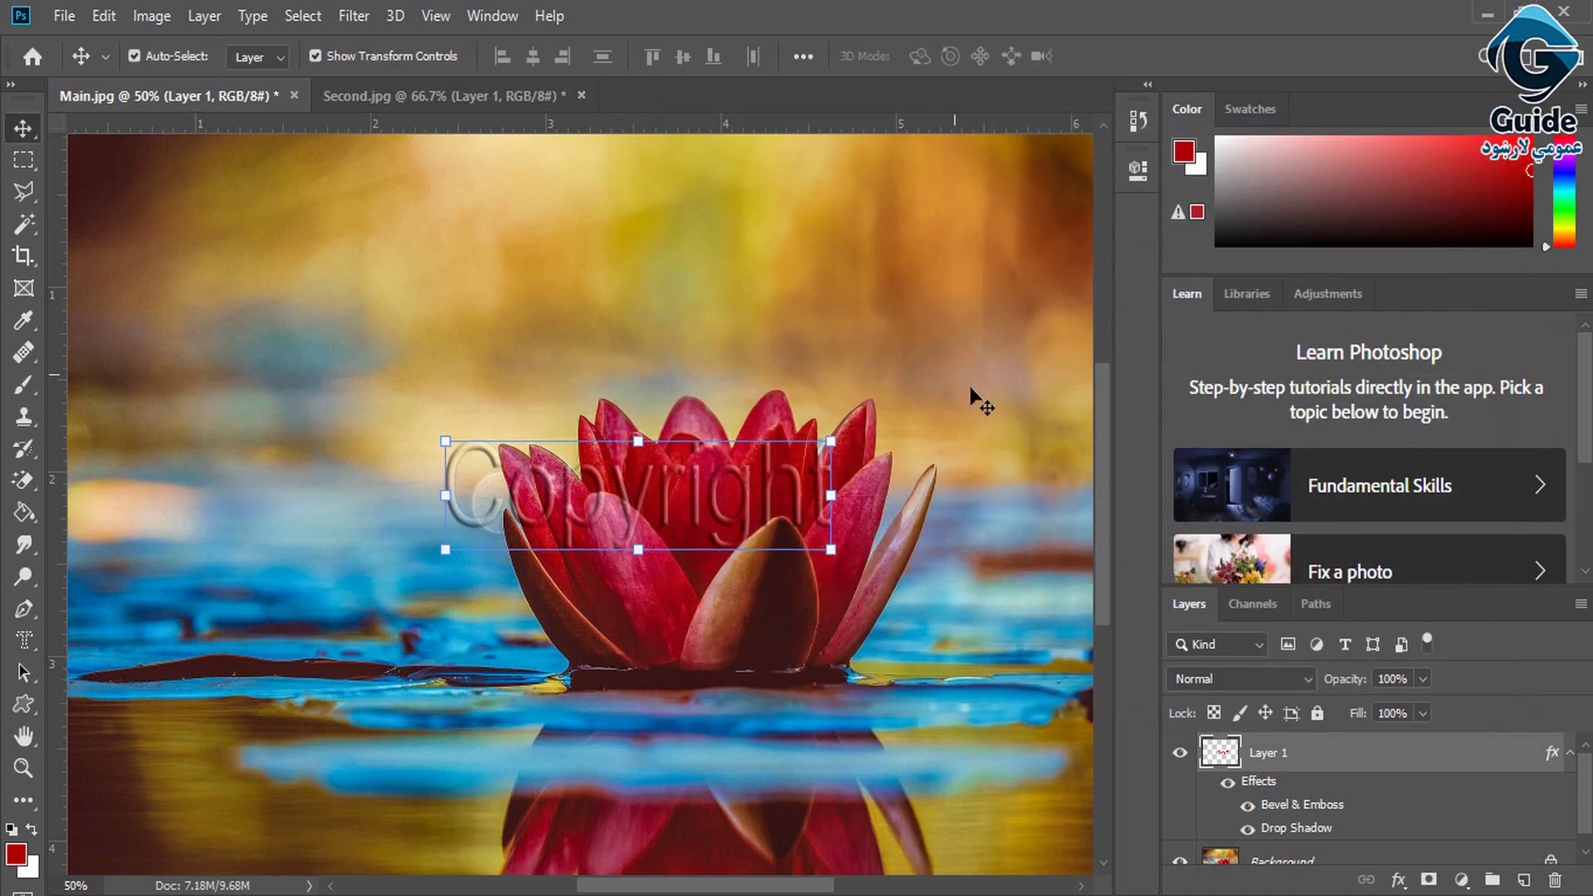
# - Try shrinking the embossed Copyright text and moving it towards the lower edge of the lotus
pyautogui.click(1005, 408)
pyautogui.hotkey('ctrl', '-')
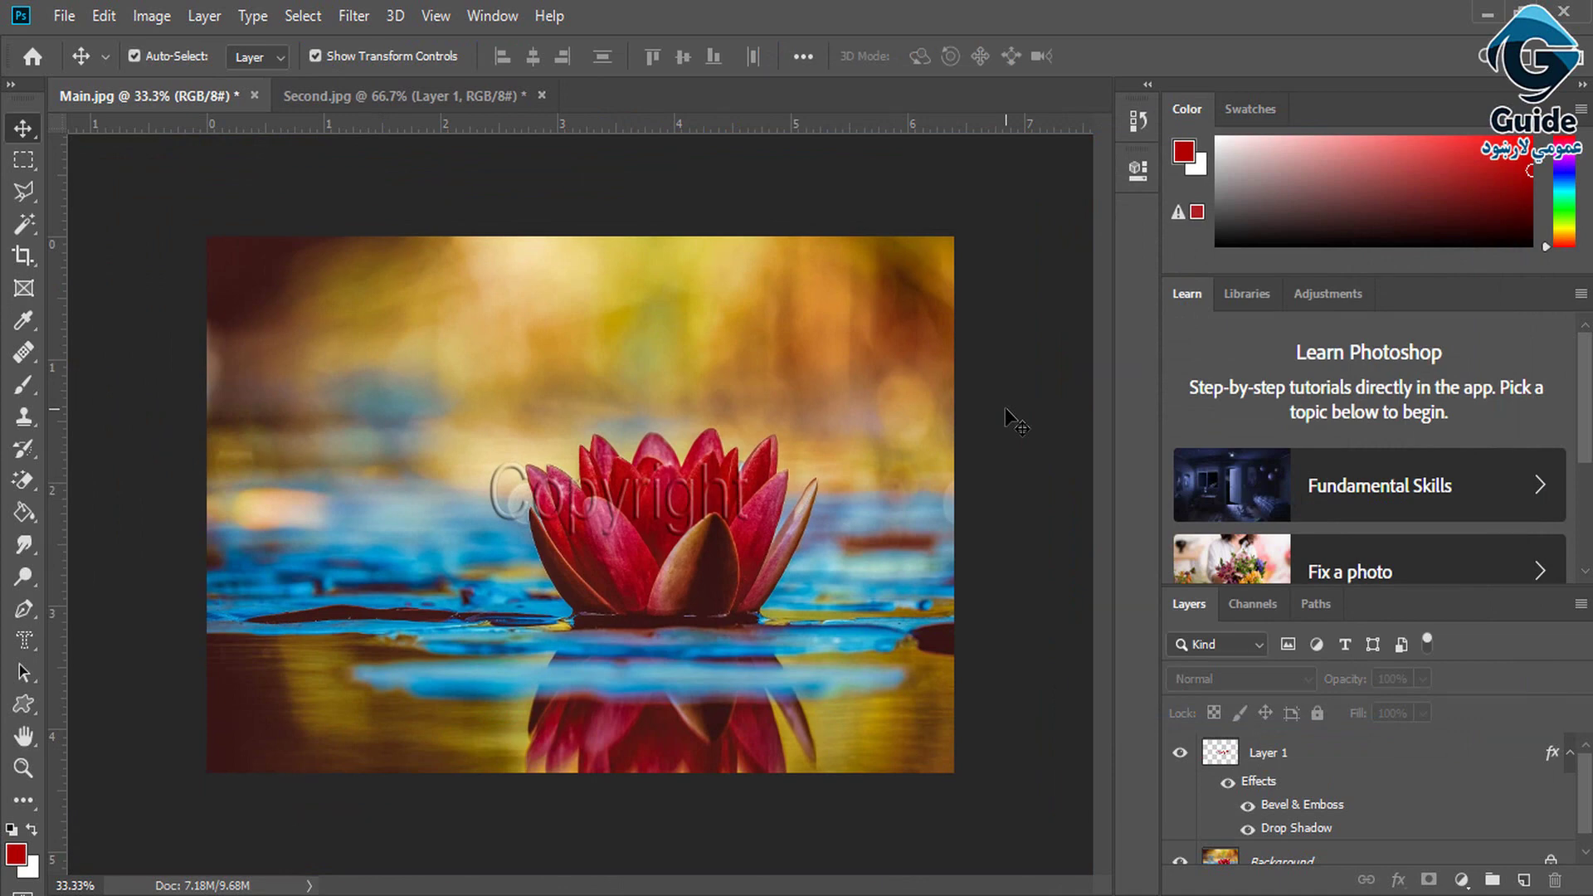
pyautogui.click(712, 494)
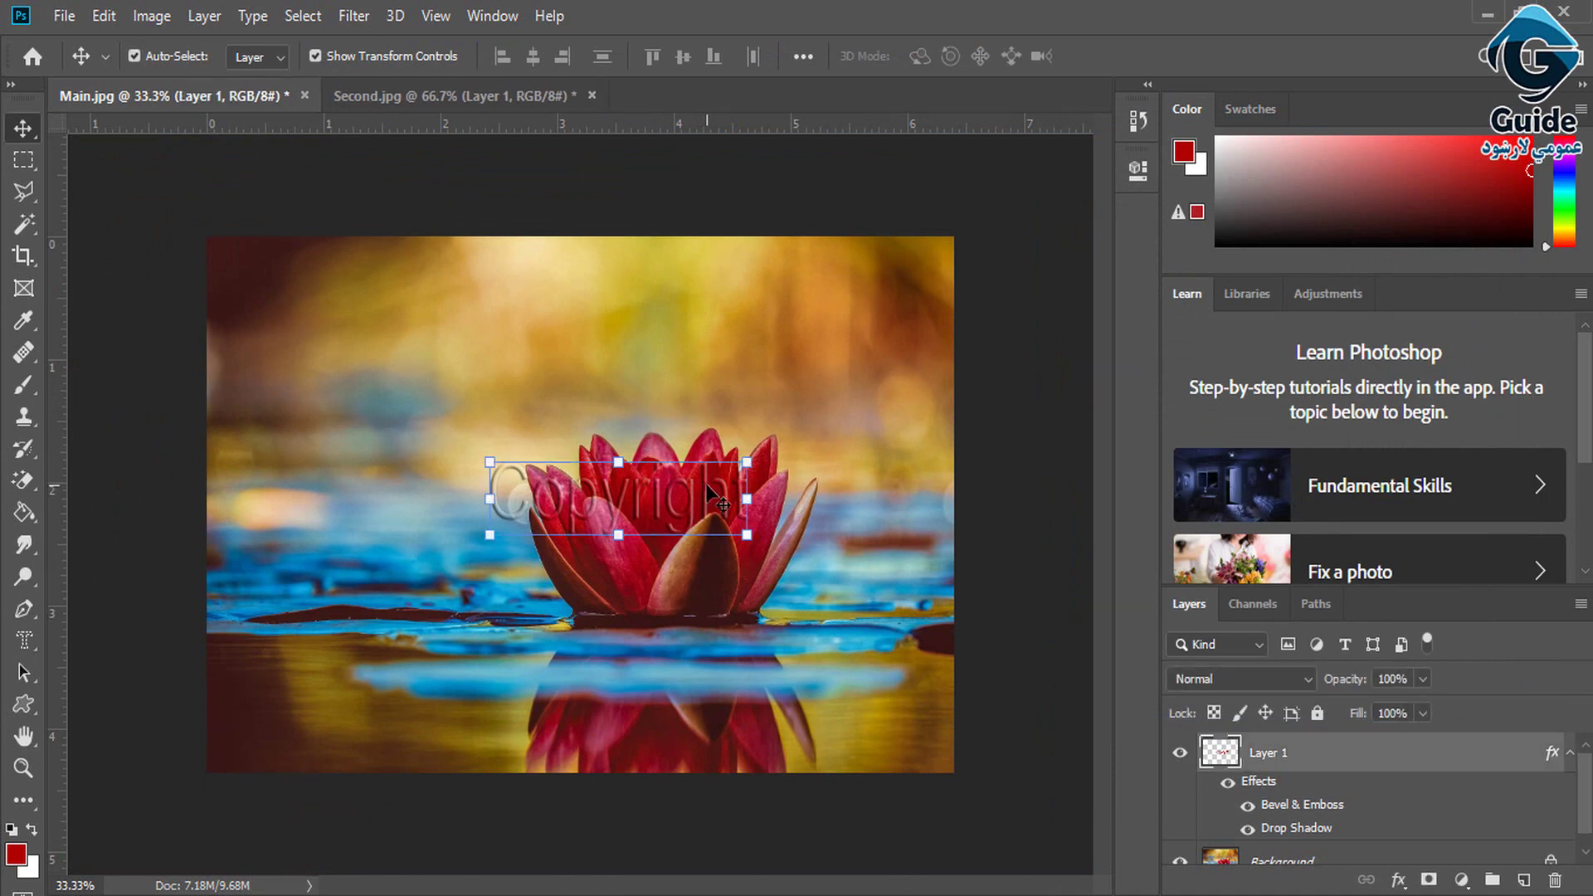
pyautogui.moveTo(747, 462); pyautogui.dragTo(688, 511)
pyautogui.moveTo(705, 526); pyautogui.dragTo(825, 569)
pyautogui.press('Return')
pyautogui.click(1019, 529)
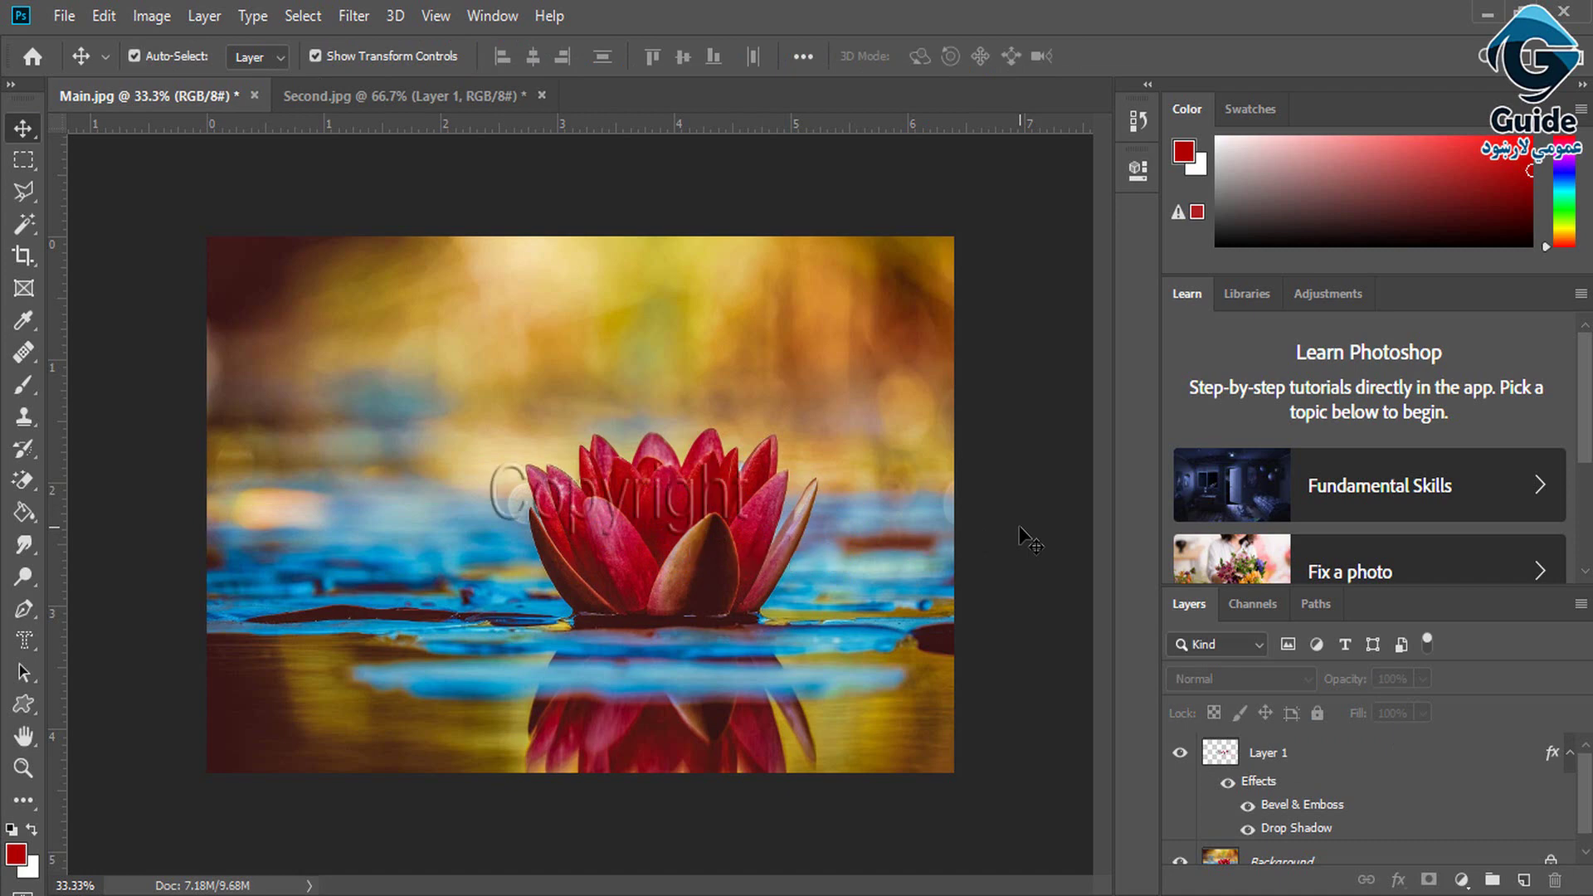
# - Delete the embossed Copyright layer and place "Lorem Ipsum" placeholder text above the lotus with the Horizontal Type Tool
pyautogui.click(22, 645)
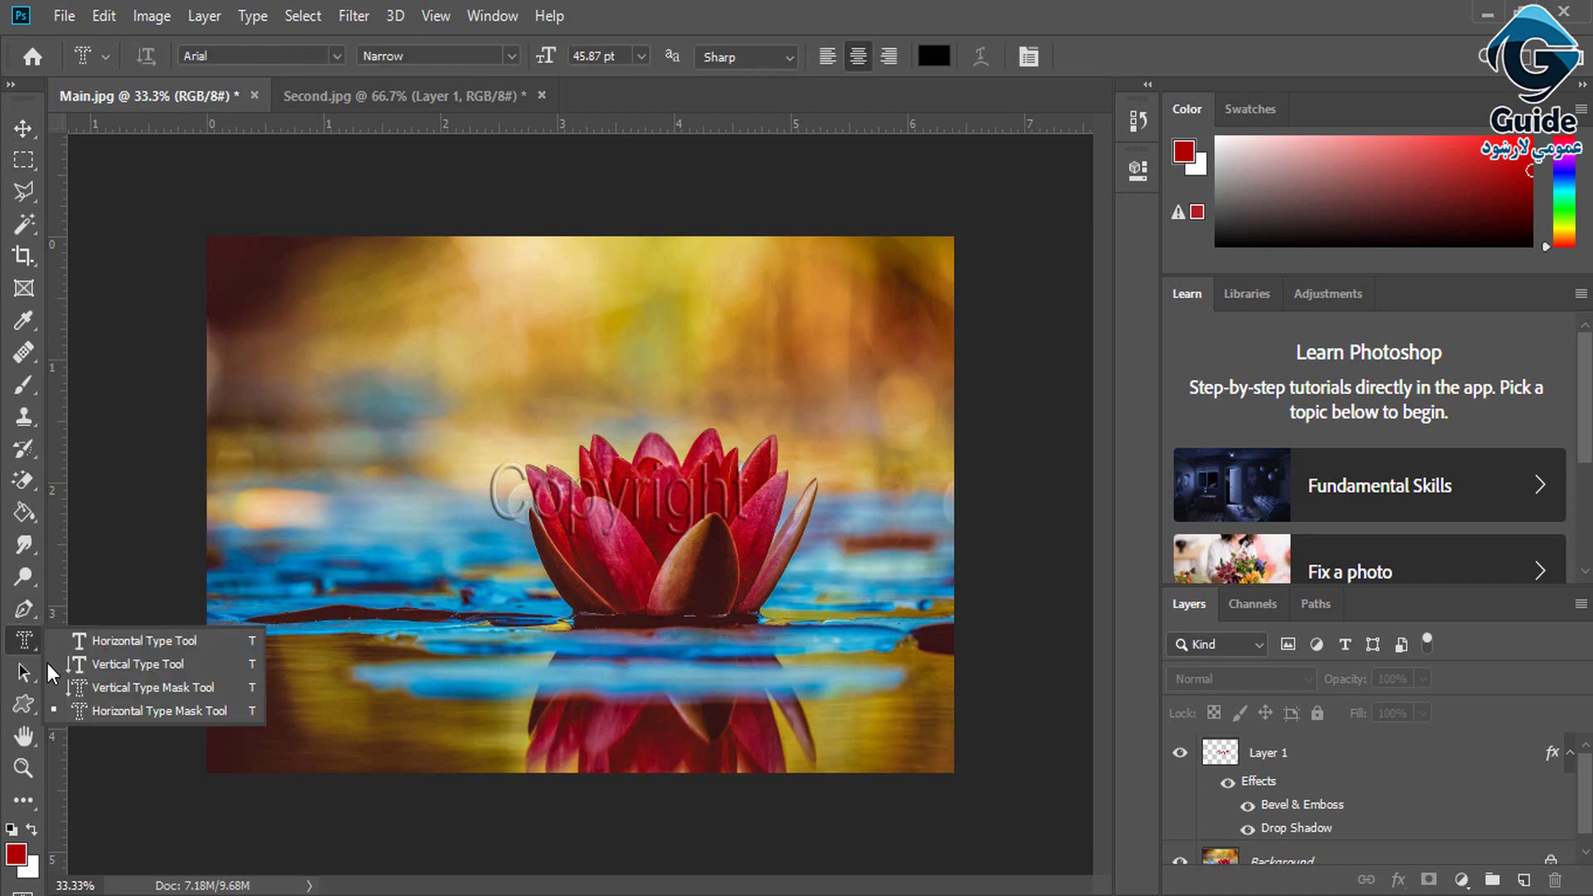
pyautogui.click(133, 643)
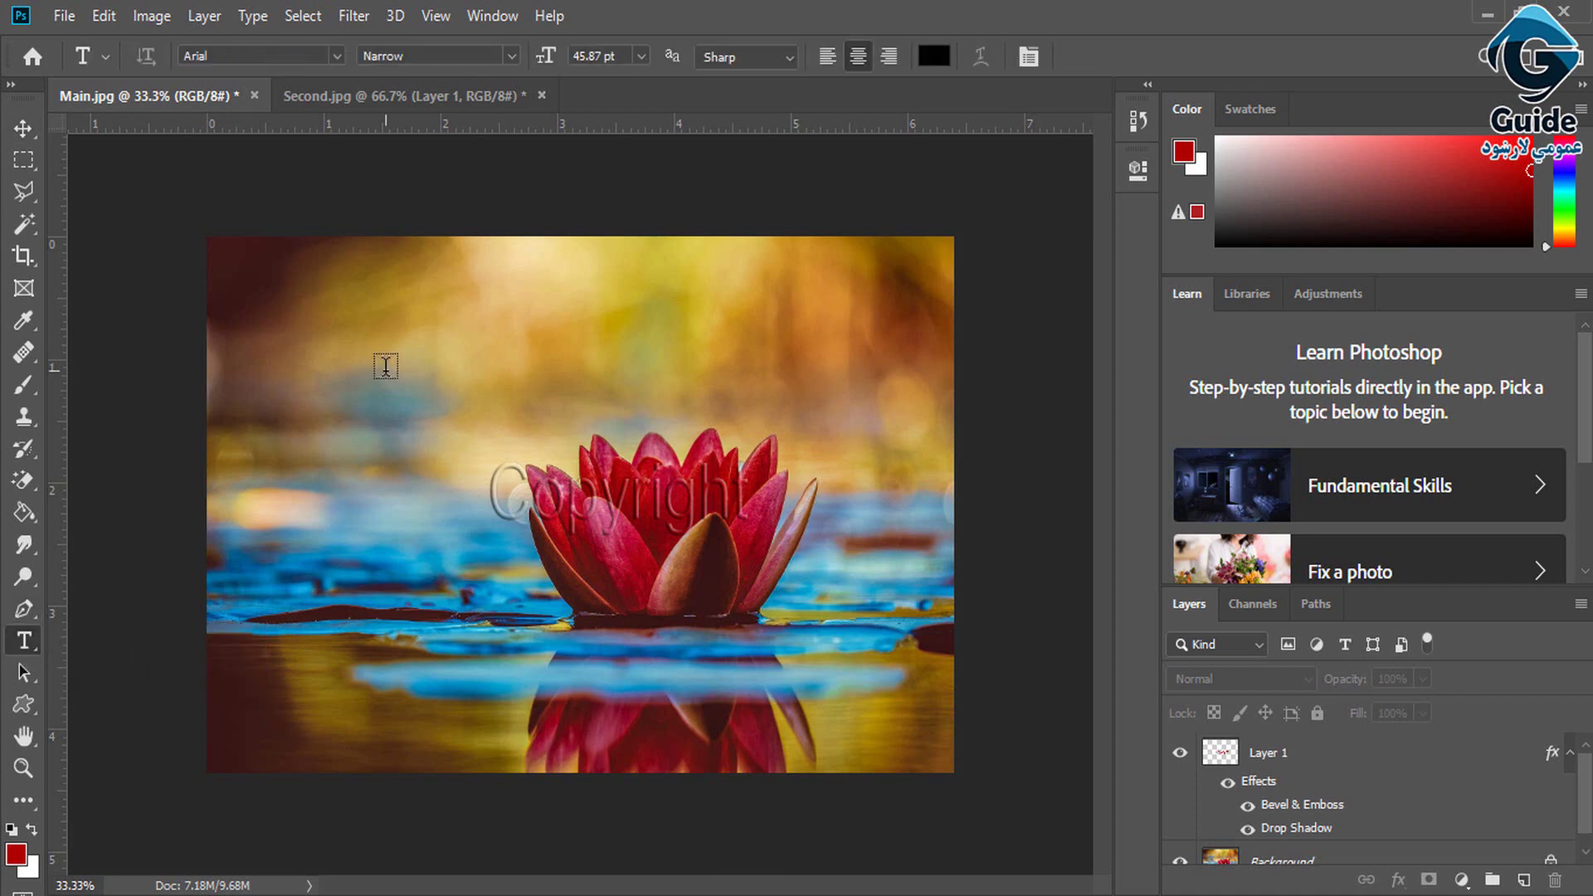
pyautogui.click(1305, 759)
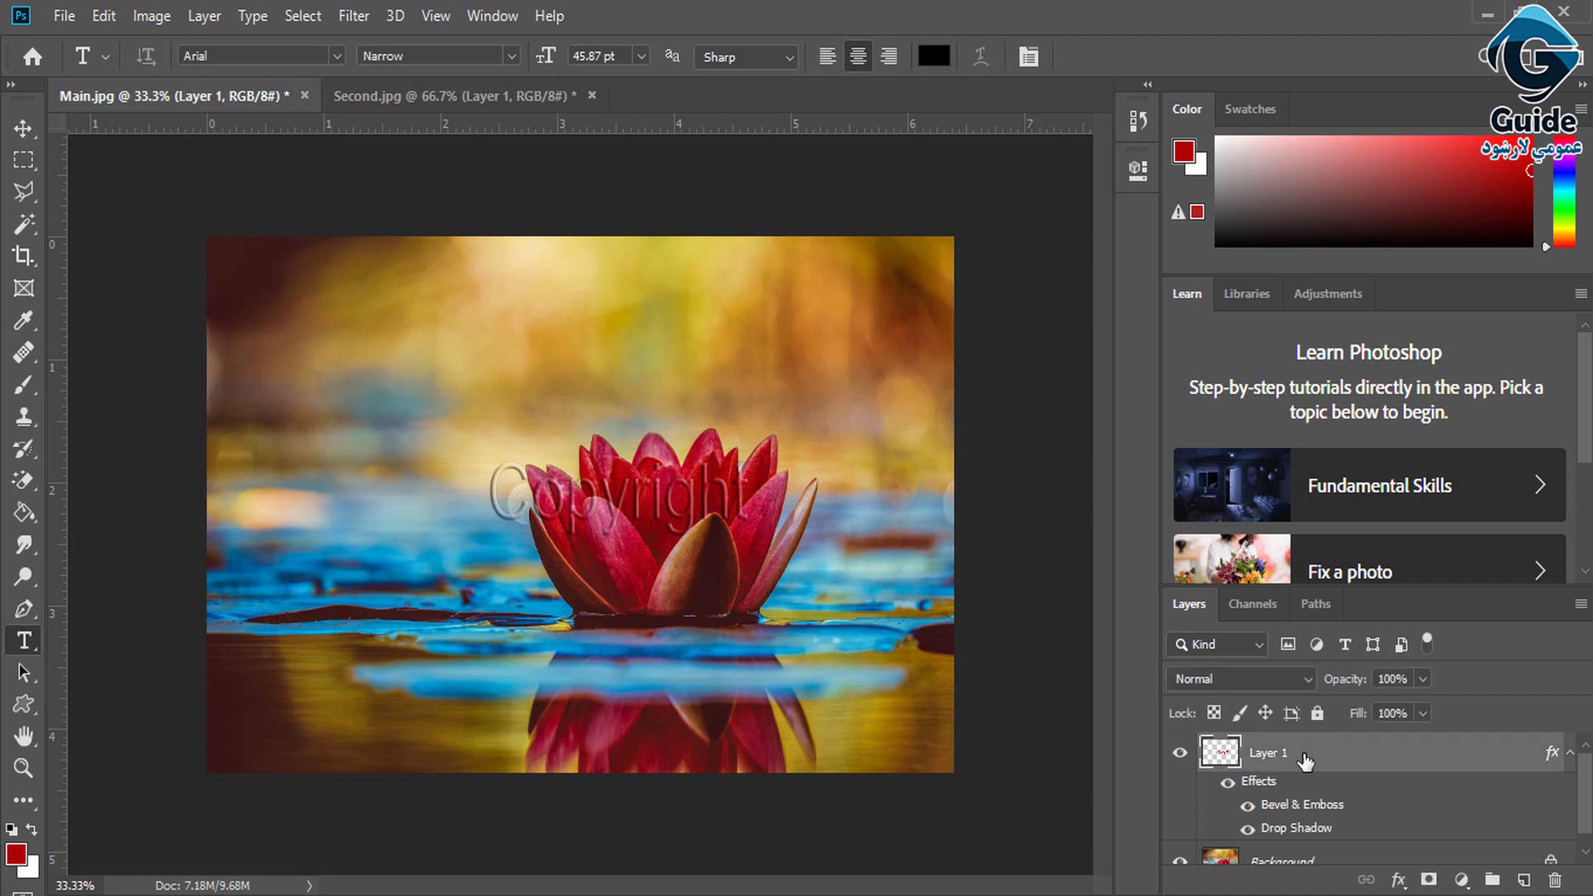
pyautogui.press('Delete')
pyautogui.click(487, 391)
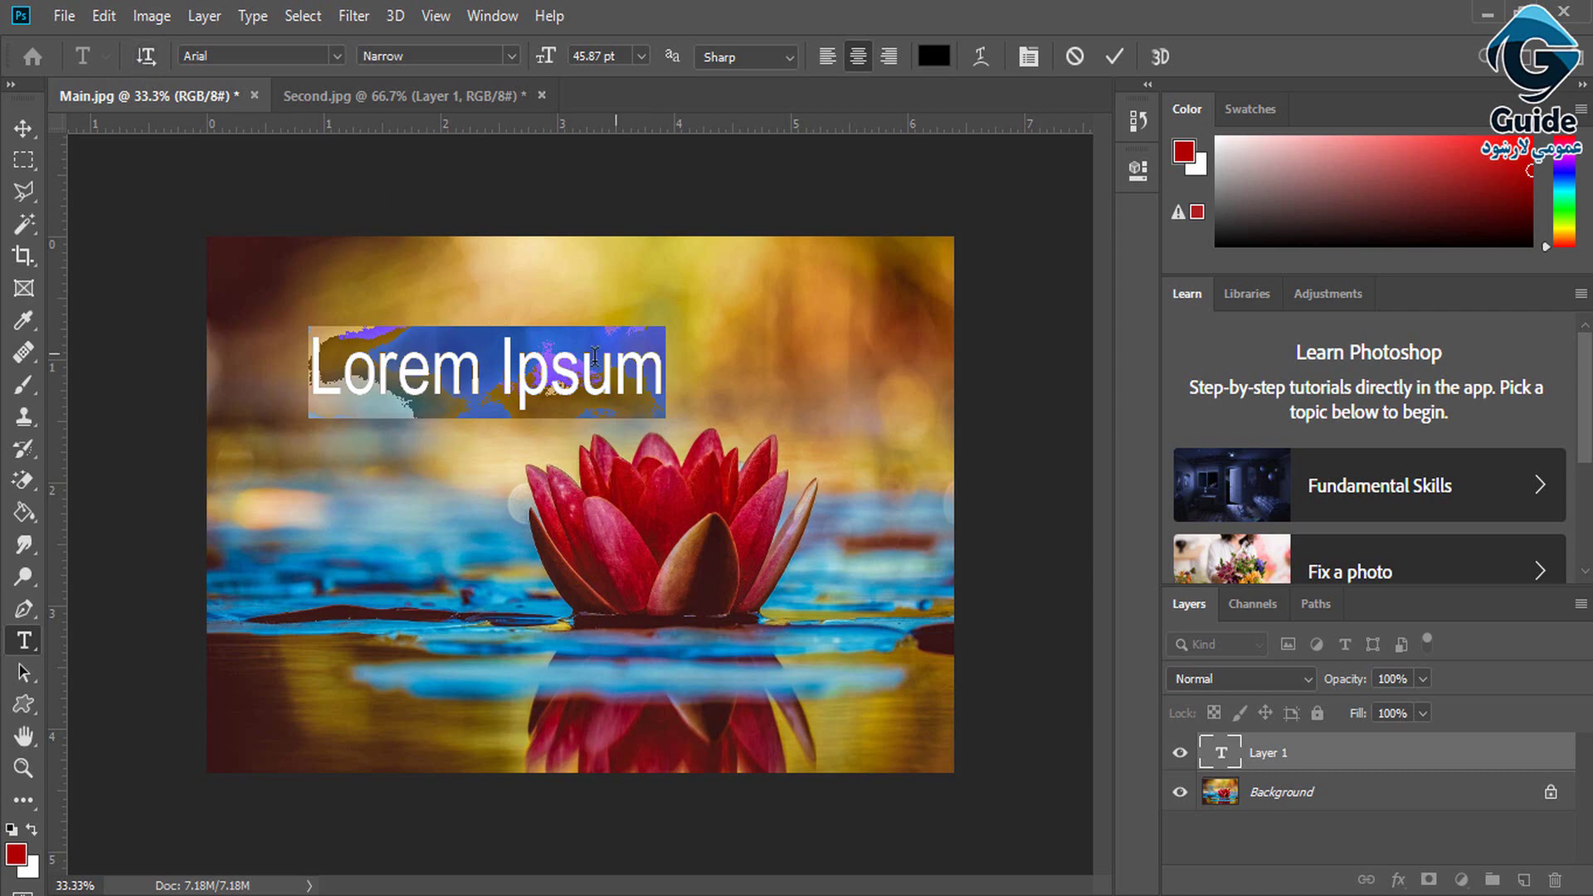
# - Toggle the Lorem Ipsum text between vertical and horizontal orientation, ending on horizontal
pyautogui.click(146, 56)
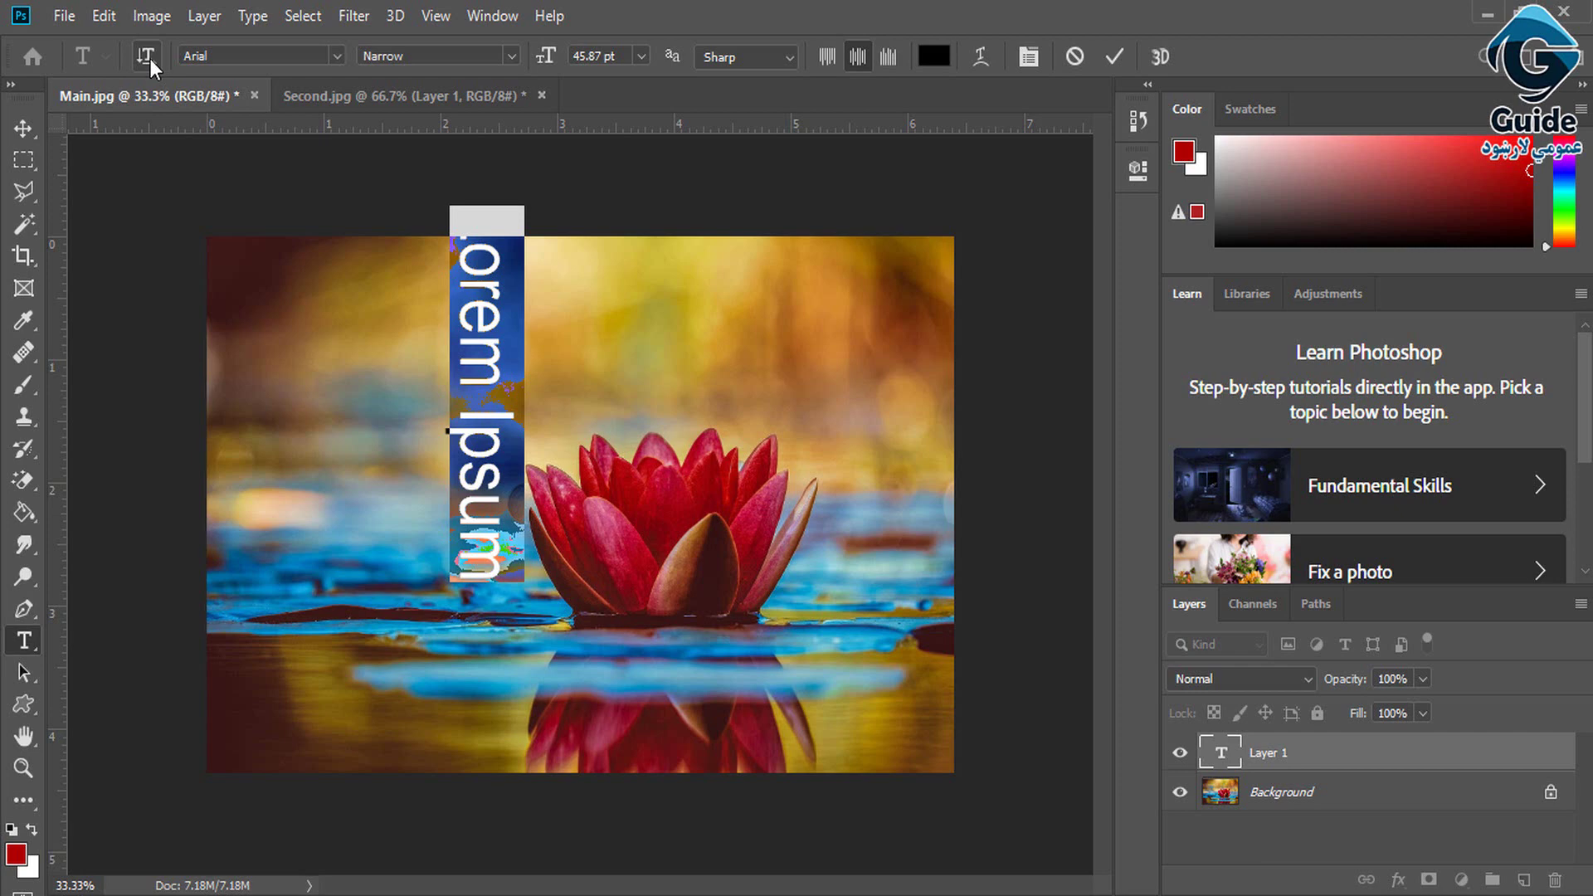
pyautogui.click(148, 57)
pyautogui.click(148, 57)
pyautogui.click(148, 58)
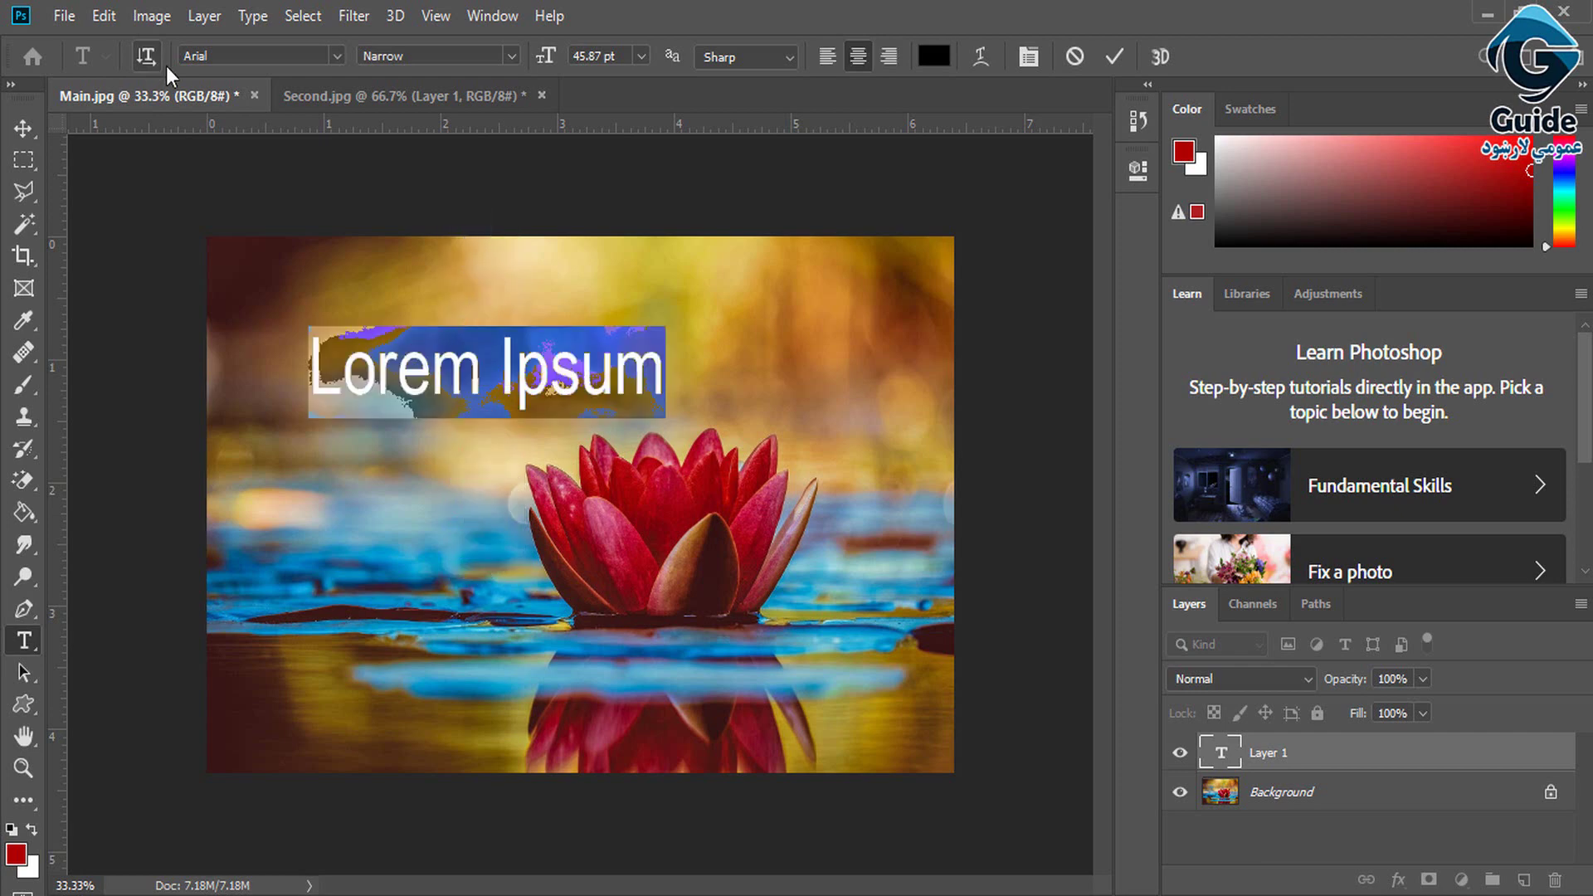
# - Change the Lorem Ipsum text's font to Matura MT Script Capitals
pyautogui.click(337, 60)
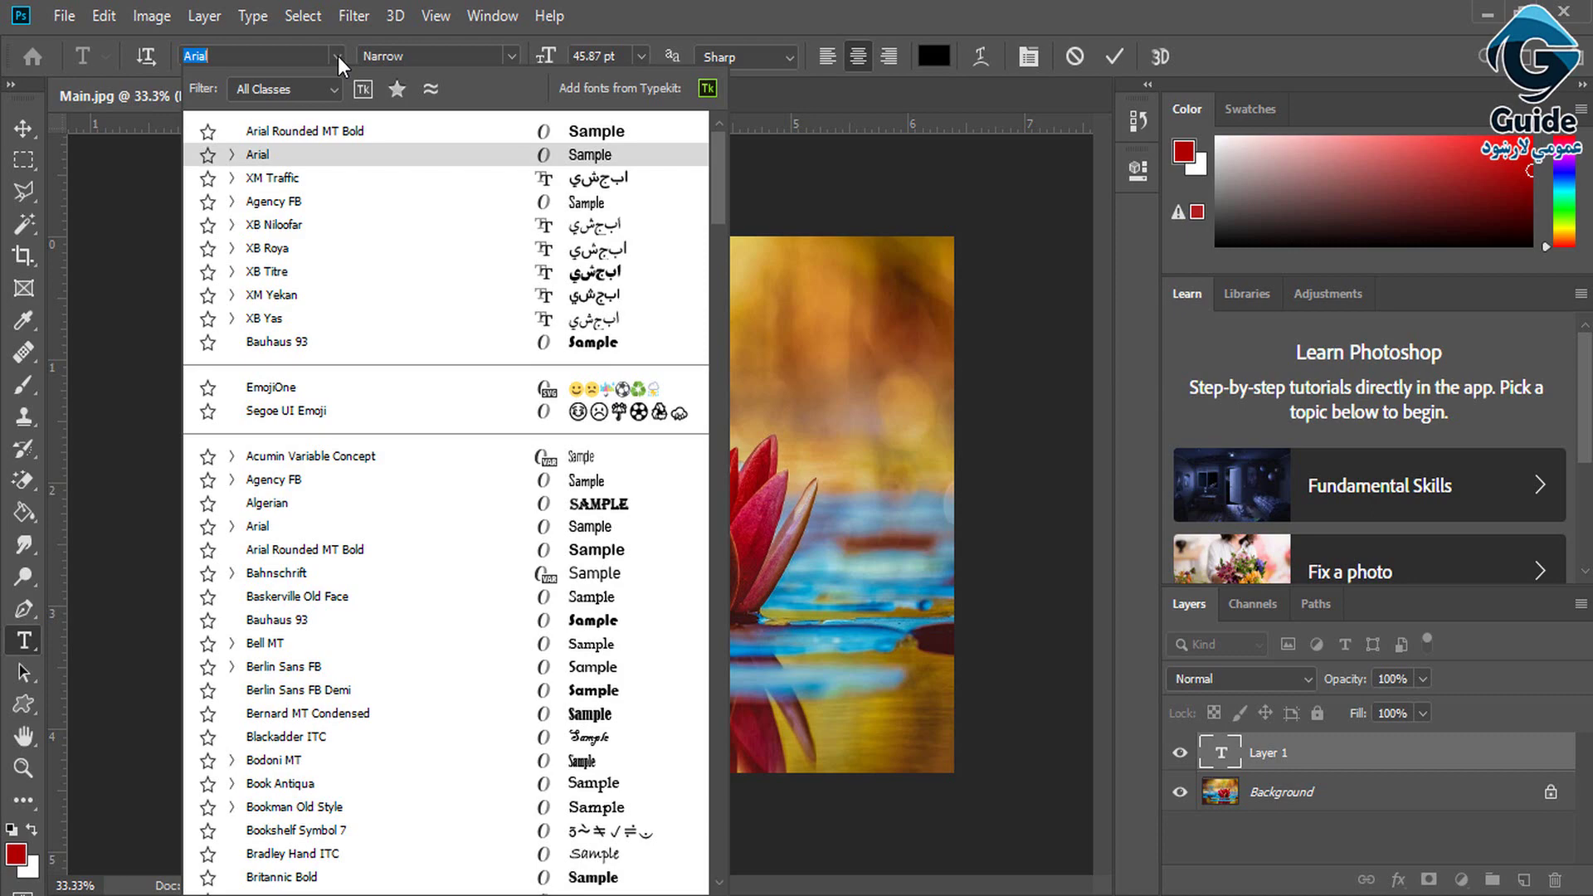
pyautogui.moveTo(713, 167); pyautogui.dragTo(713, 465)
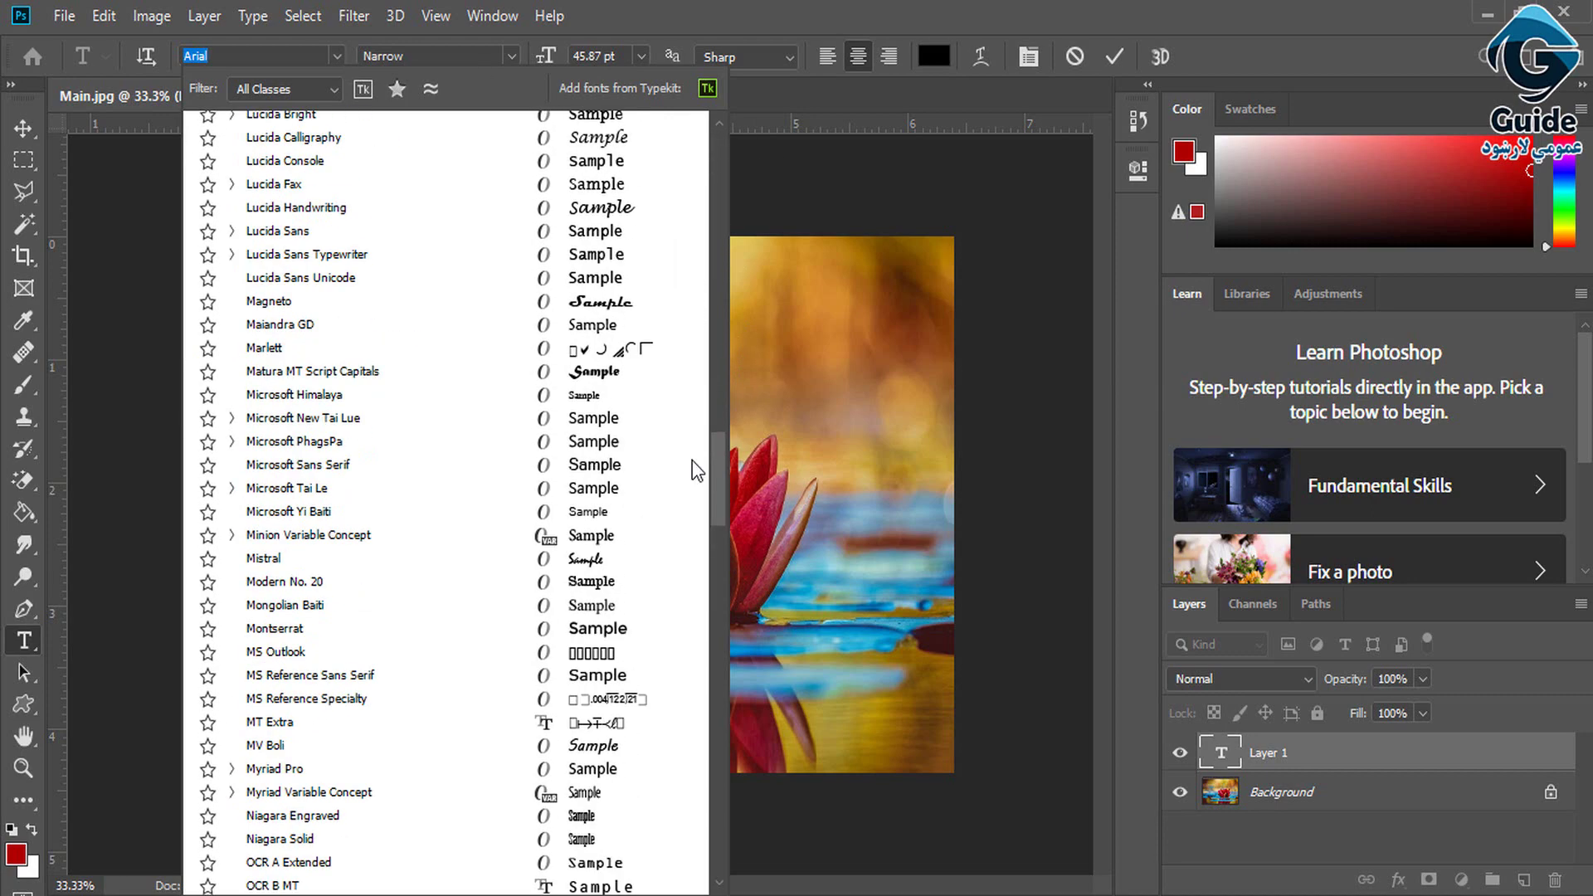
pyautogui.click(603, 374)
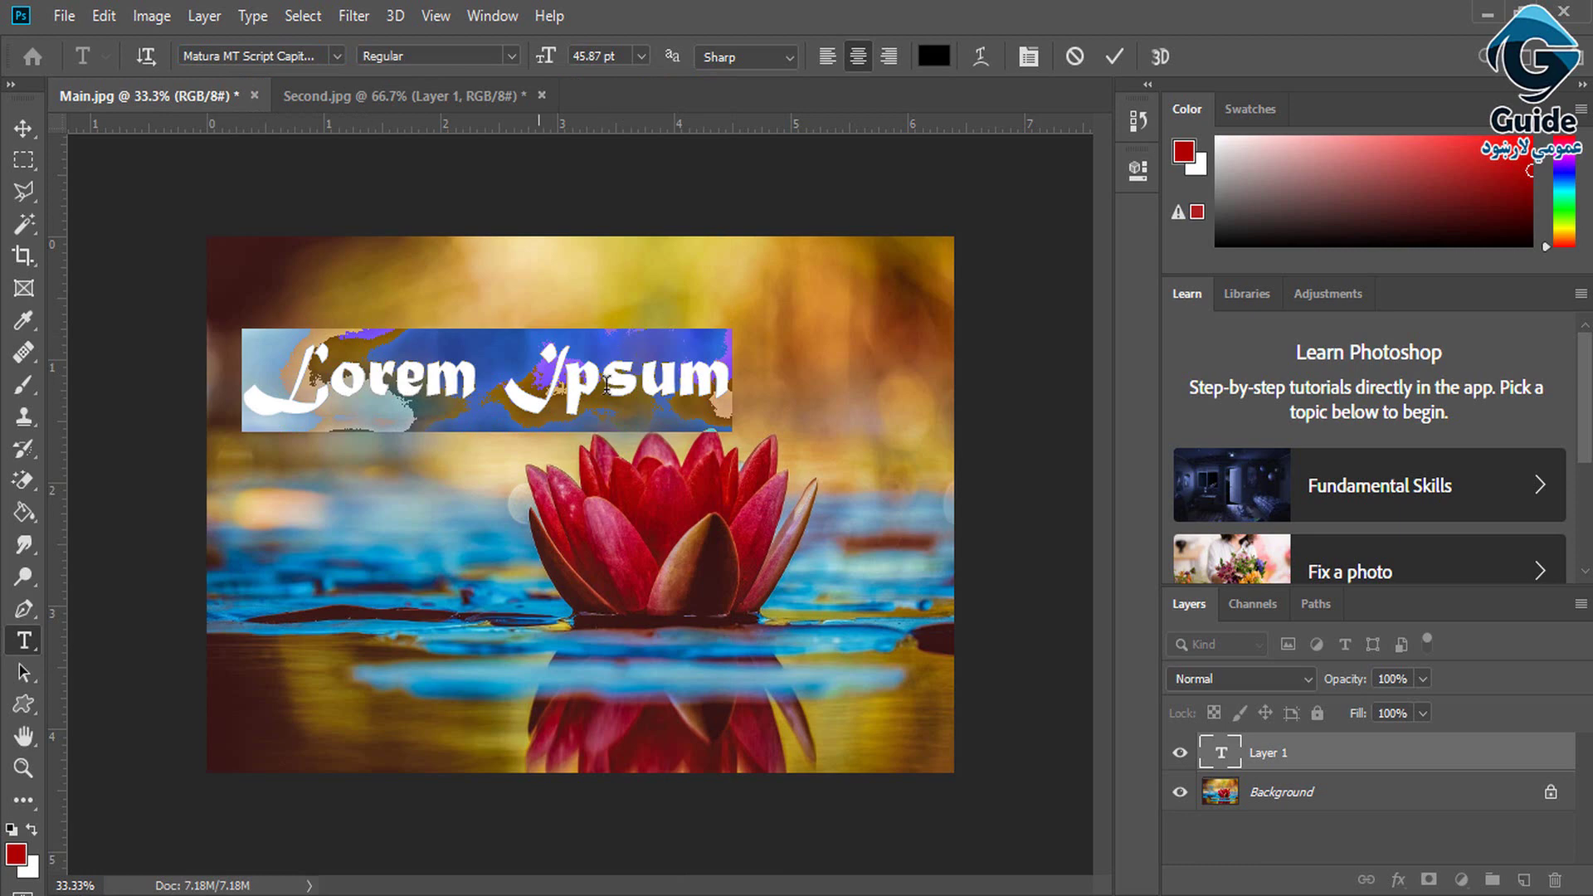
# - Select the Lorem Ipsum text and change its font to Arial in the Black style
pyautogui.click(495, 368)
pyautogui.moveTo(732, 371); pyautogui.dragTo(226, 388)
pyautogui.click(338, 57)
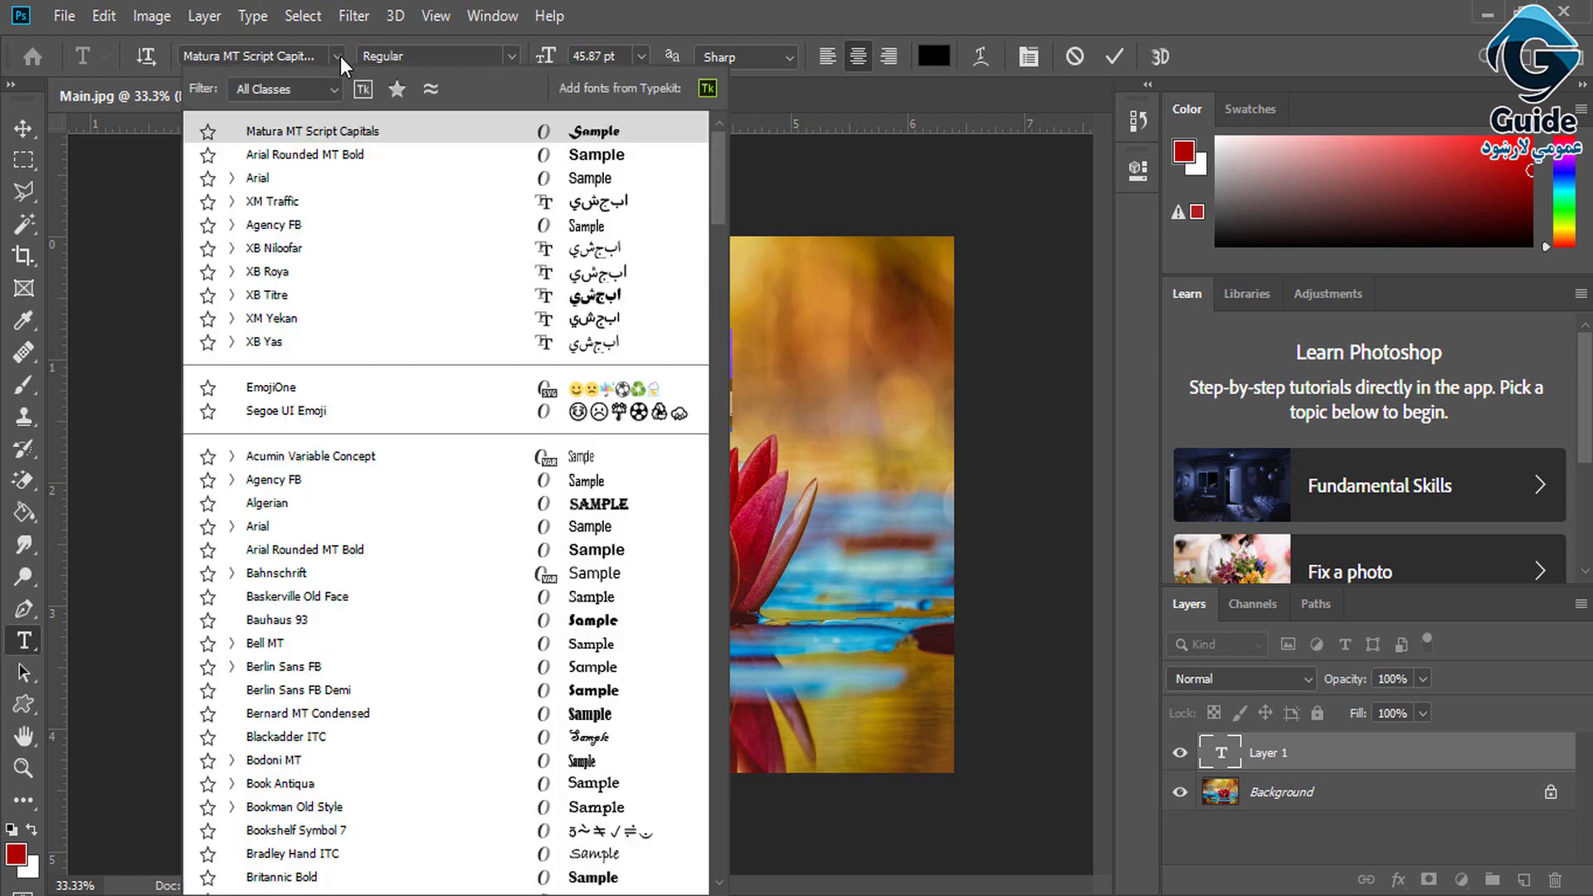
pyautogui.click(294, 175)
pyautogui.click(514, 54)
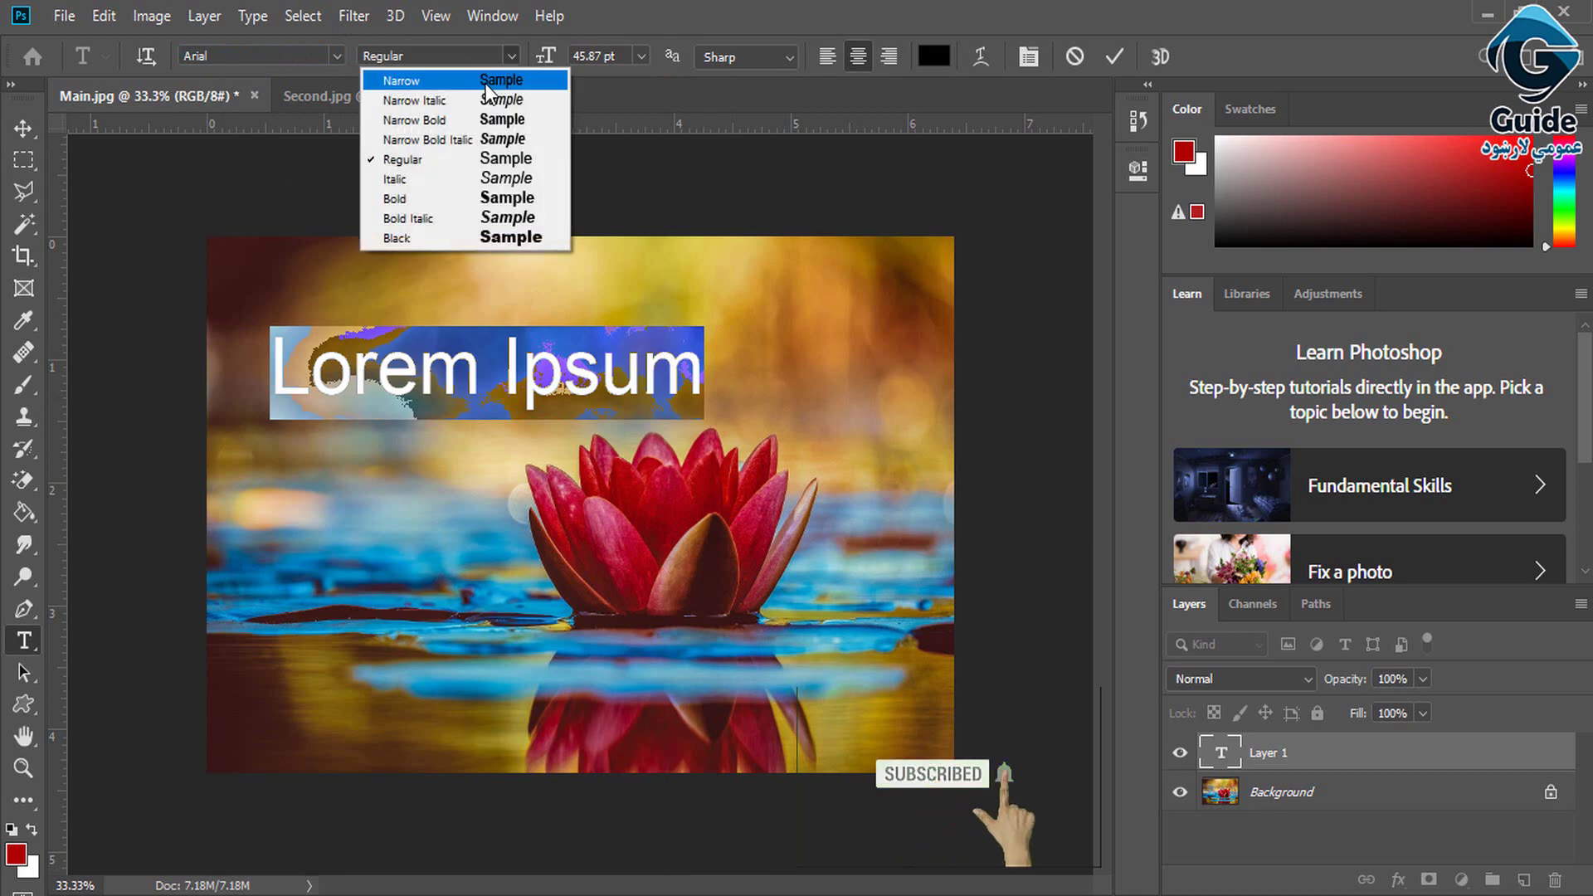
pyautogui.click(519, 239)
# - Reselect all of the Lorem Ipsum text and set its font style to Bold
pyautogui.click(560, 362)
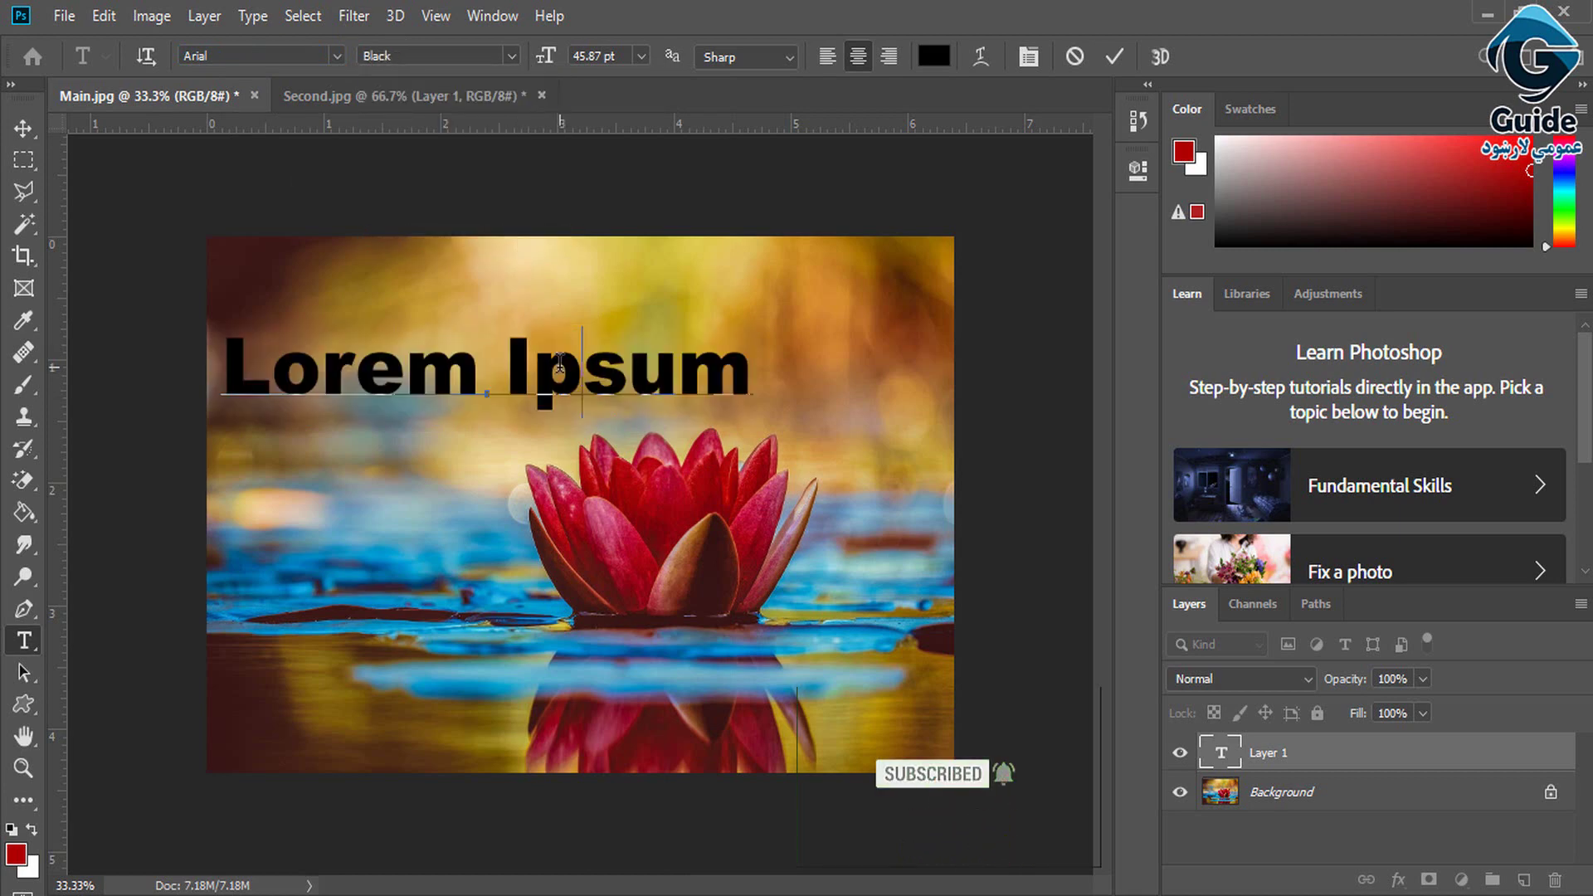
pyautogui.hotkey('ctrl', 'a')
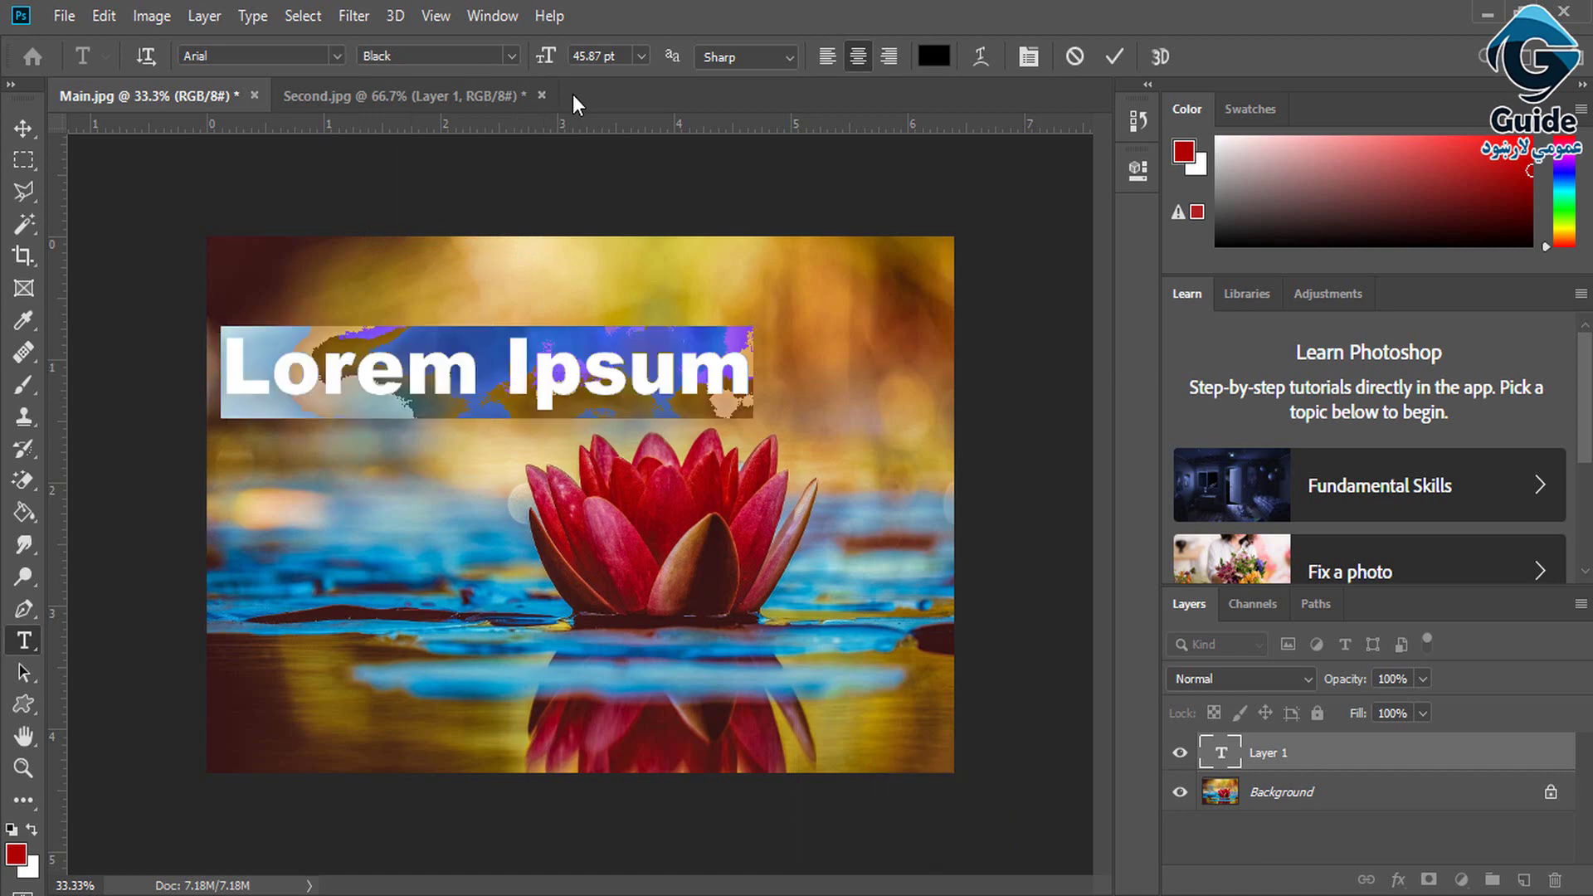
pyautogui.click(518, 58)
pyautogui.click(450, 201)
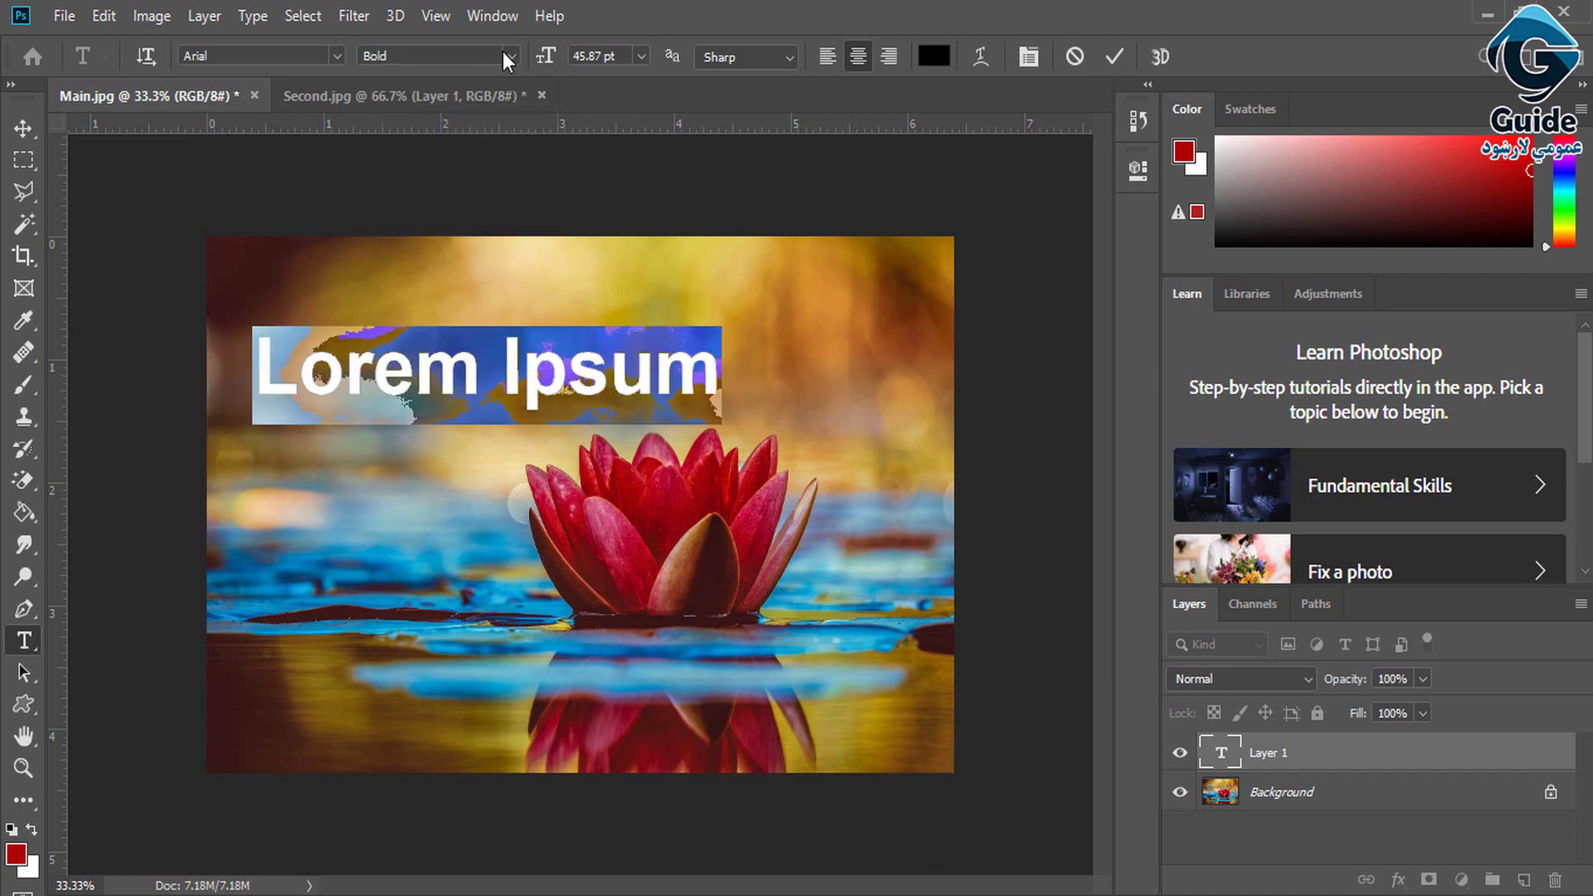
# - Resize the Lorem Ipsum text, trying 24 pt and 36 pt and ending on 38 pt
pyautogui.click(640, 54)
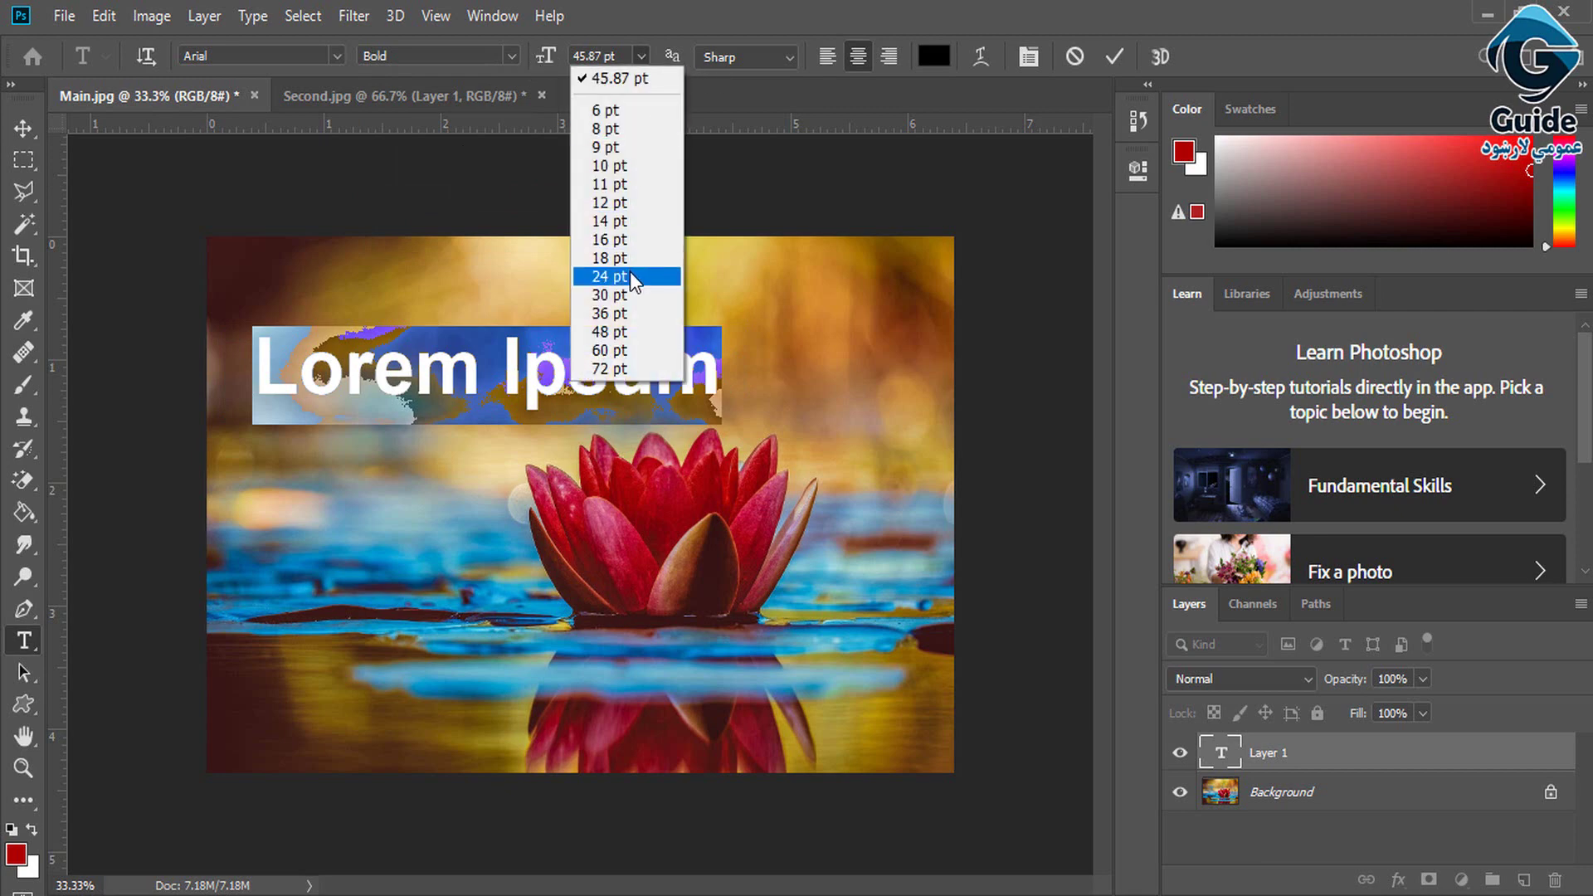
pyautogui.click(629, 274)
pyautogui.click(640, 57)
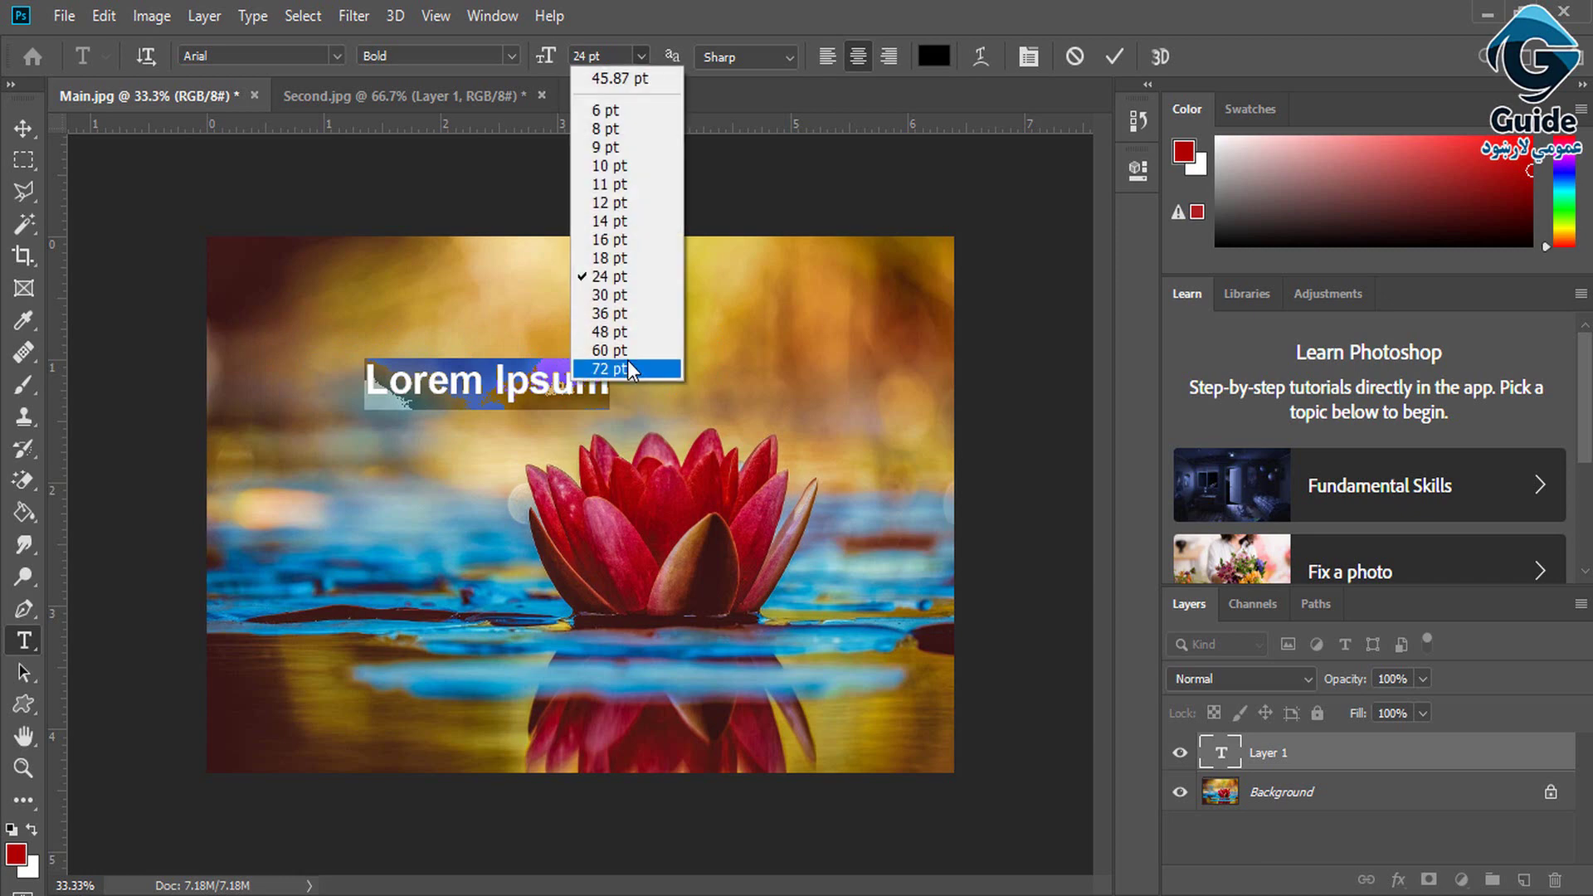
pyautogui.click(629, 315)
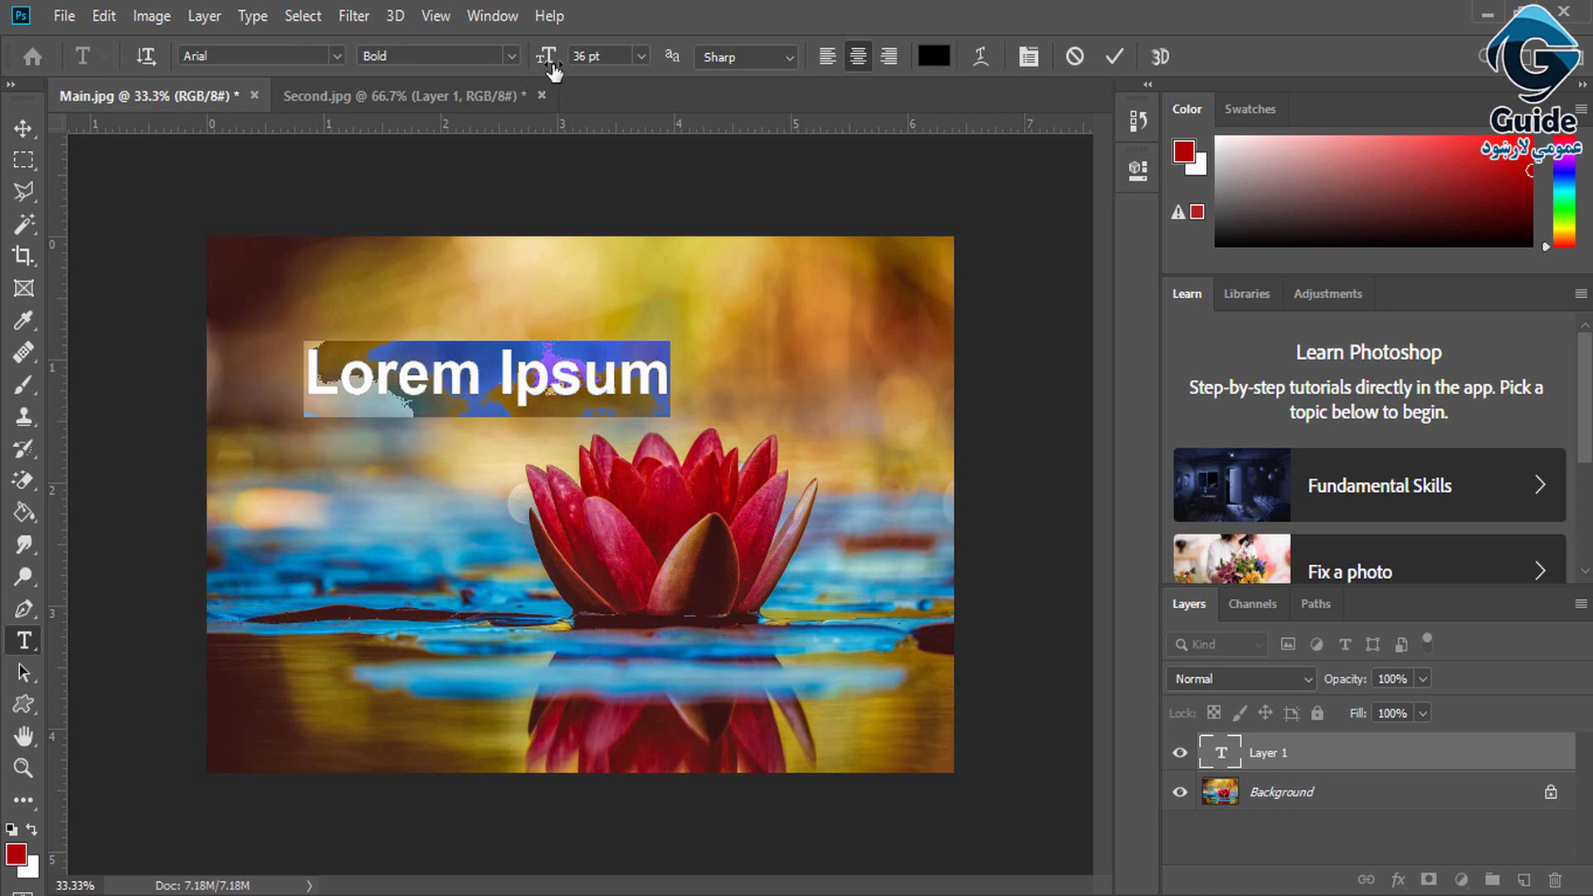
pyautogui.moveTo(554, 71)
pyautogui.mouseDown()
pyautogui.moveTo(576, 68)
pyautogui.moveTo(550, 69)
pyautogui.mouseUp()
# - Try the Smooth and Crisp anti-aliasing methods on the Lorem Ipsum text at 100% zoom
pyautogui.click(784, 56)
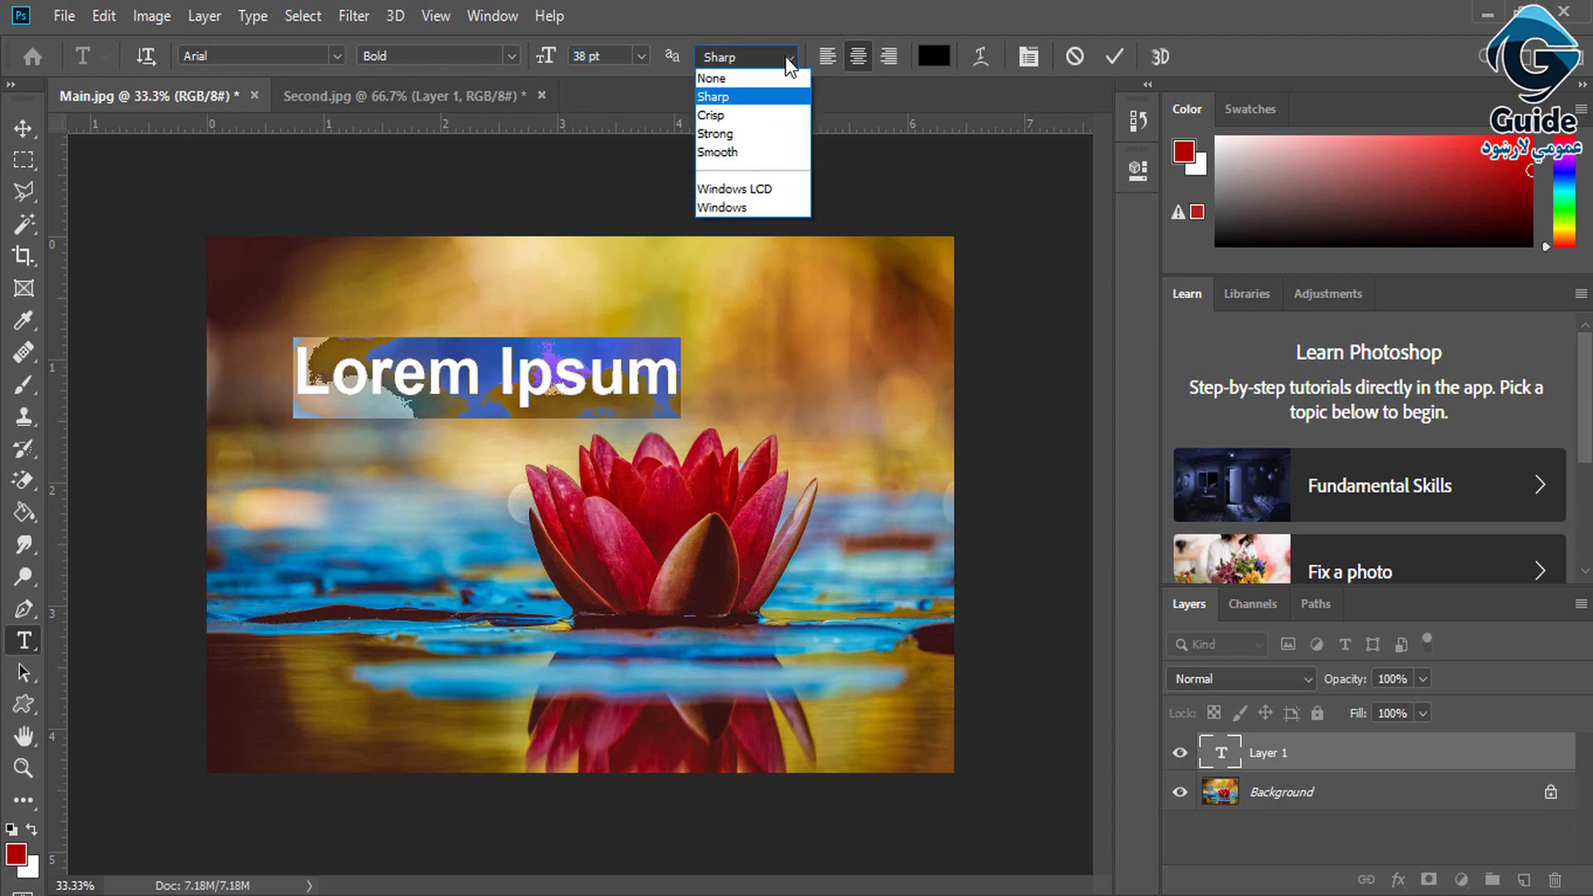
pyautogui.click(780, 49)
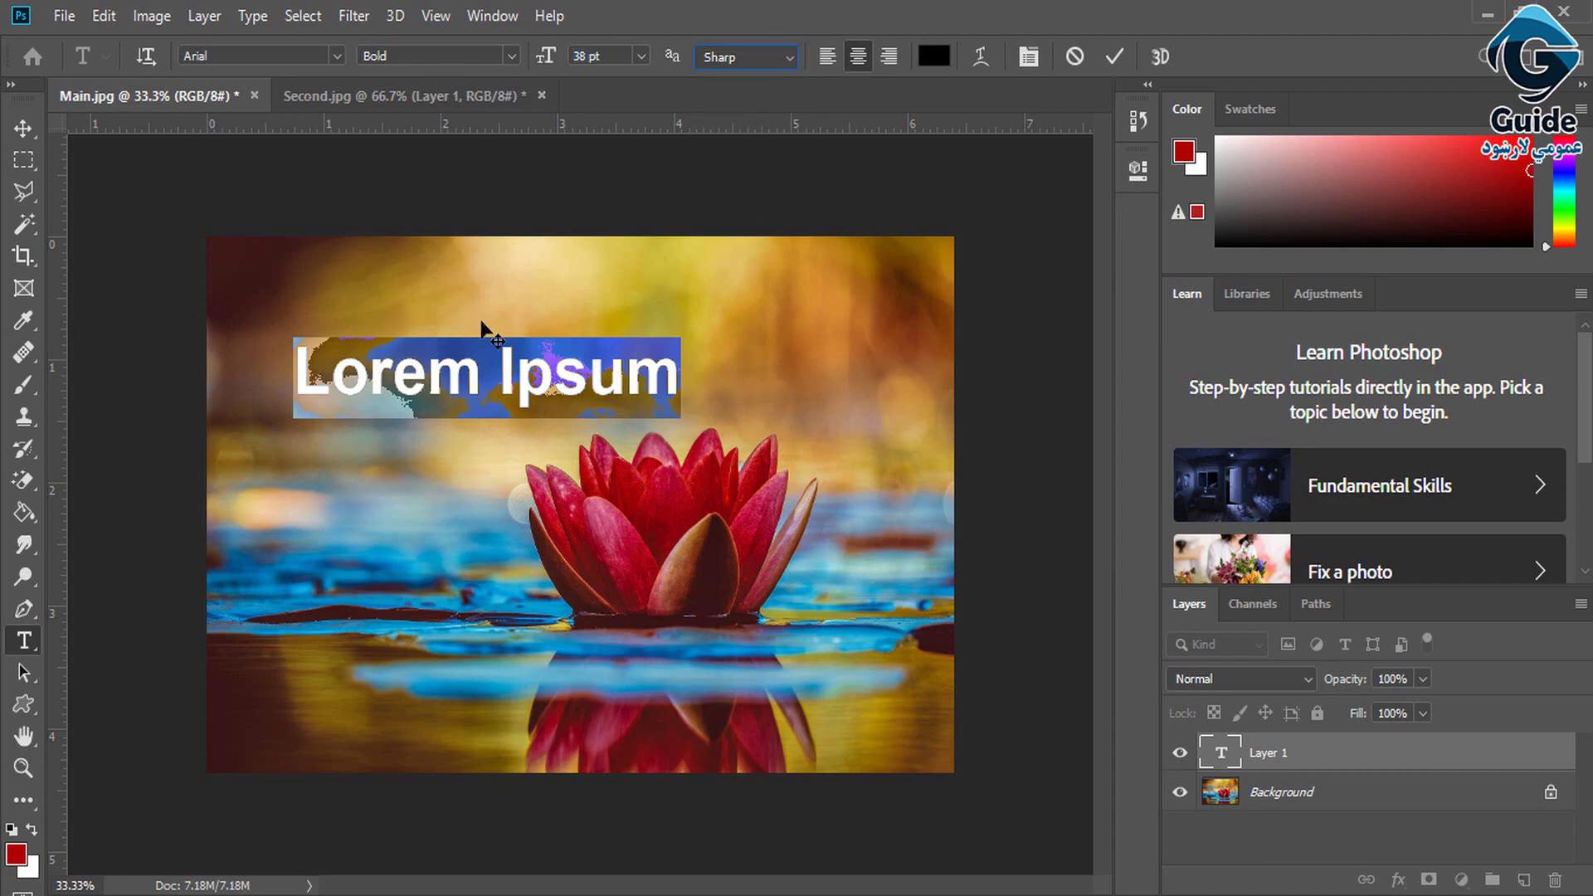
pyautogui.hotkey('ctrl', '1')
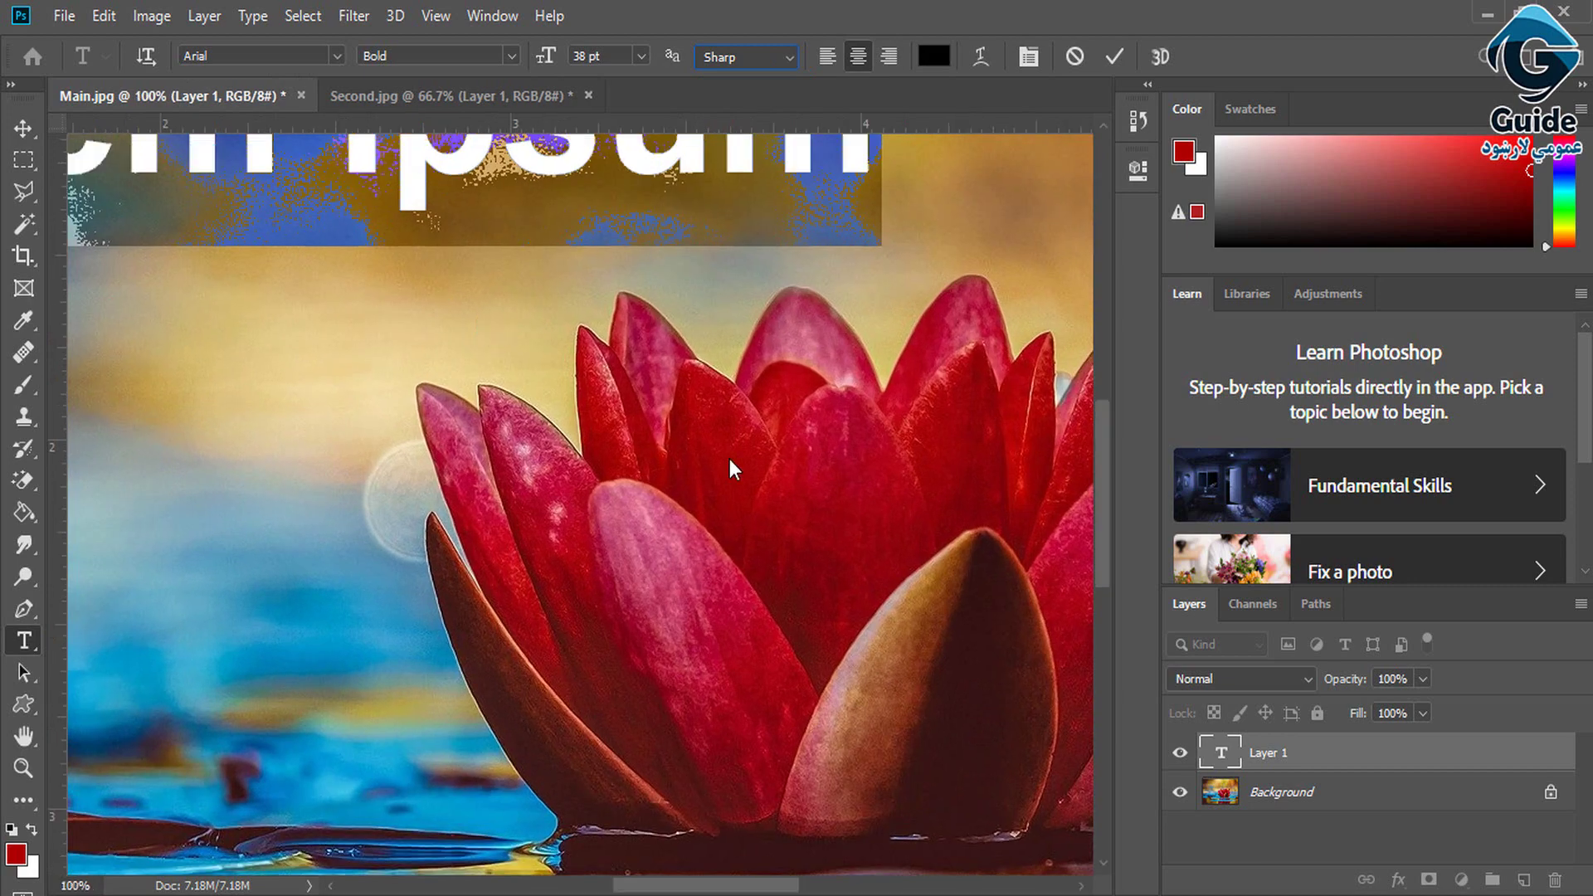
pyautogui.moveTo(1105, 436); pyautogui.dragTo(1098, 362)
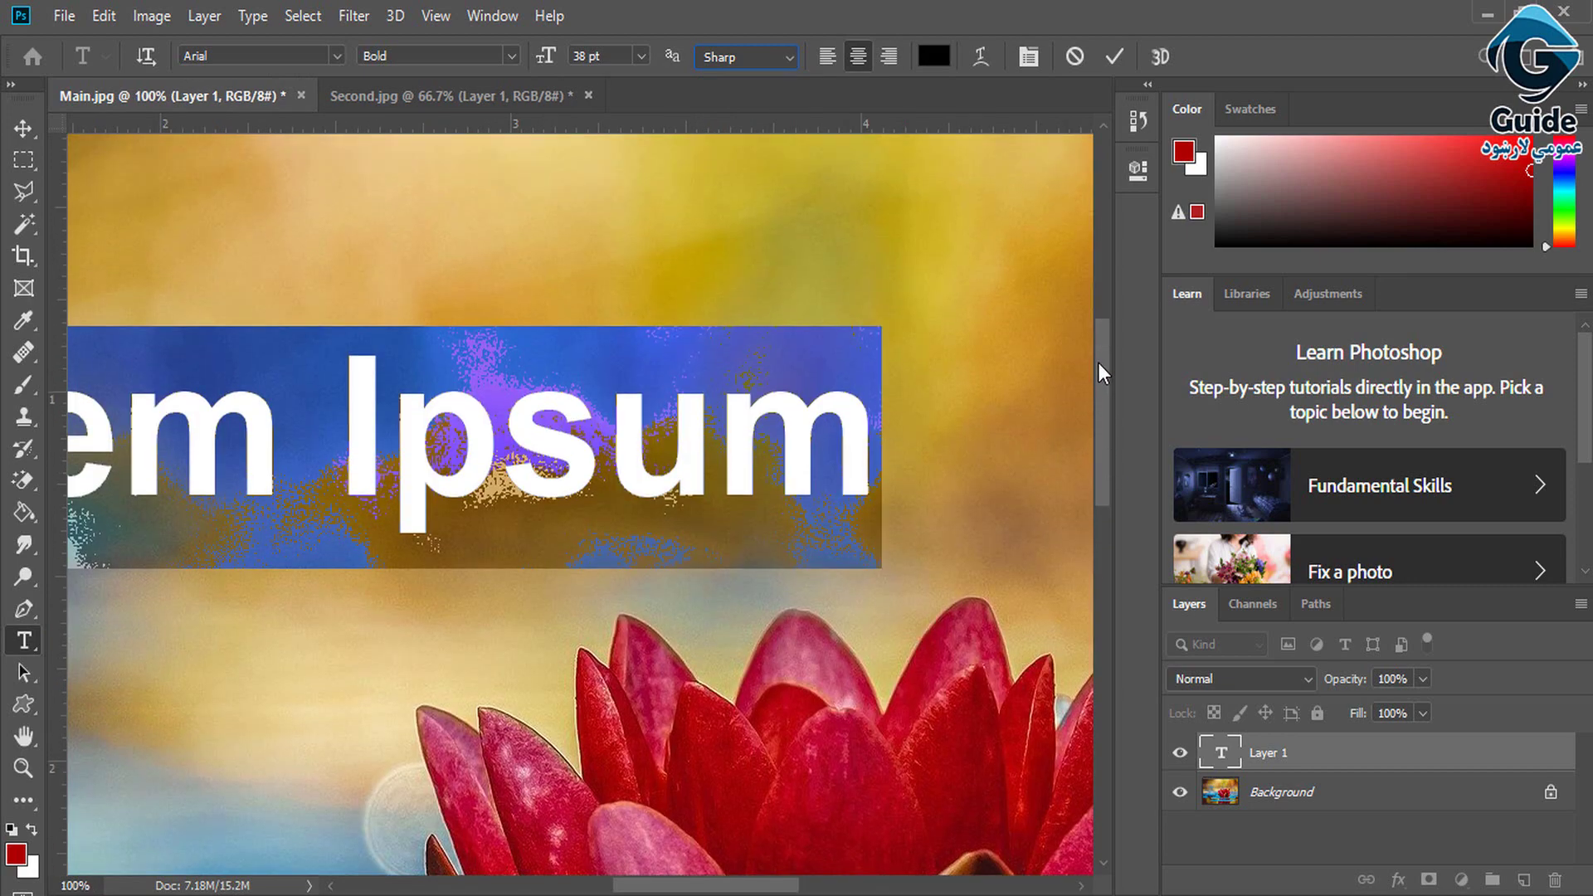
pyautogui.click(767, 51)
pyautogui.click(750, 154)
pyautogui.click(744, 53)
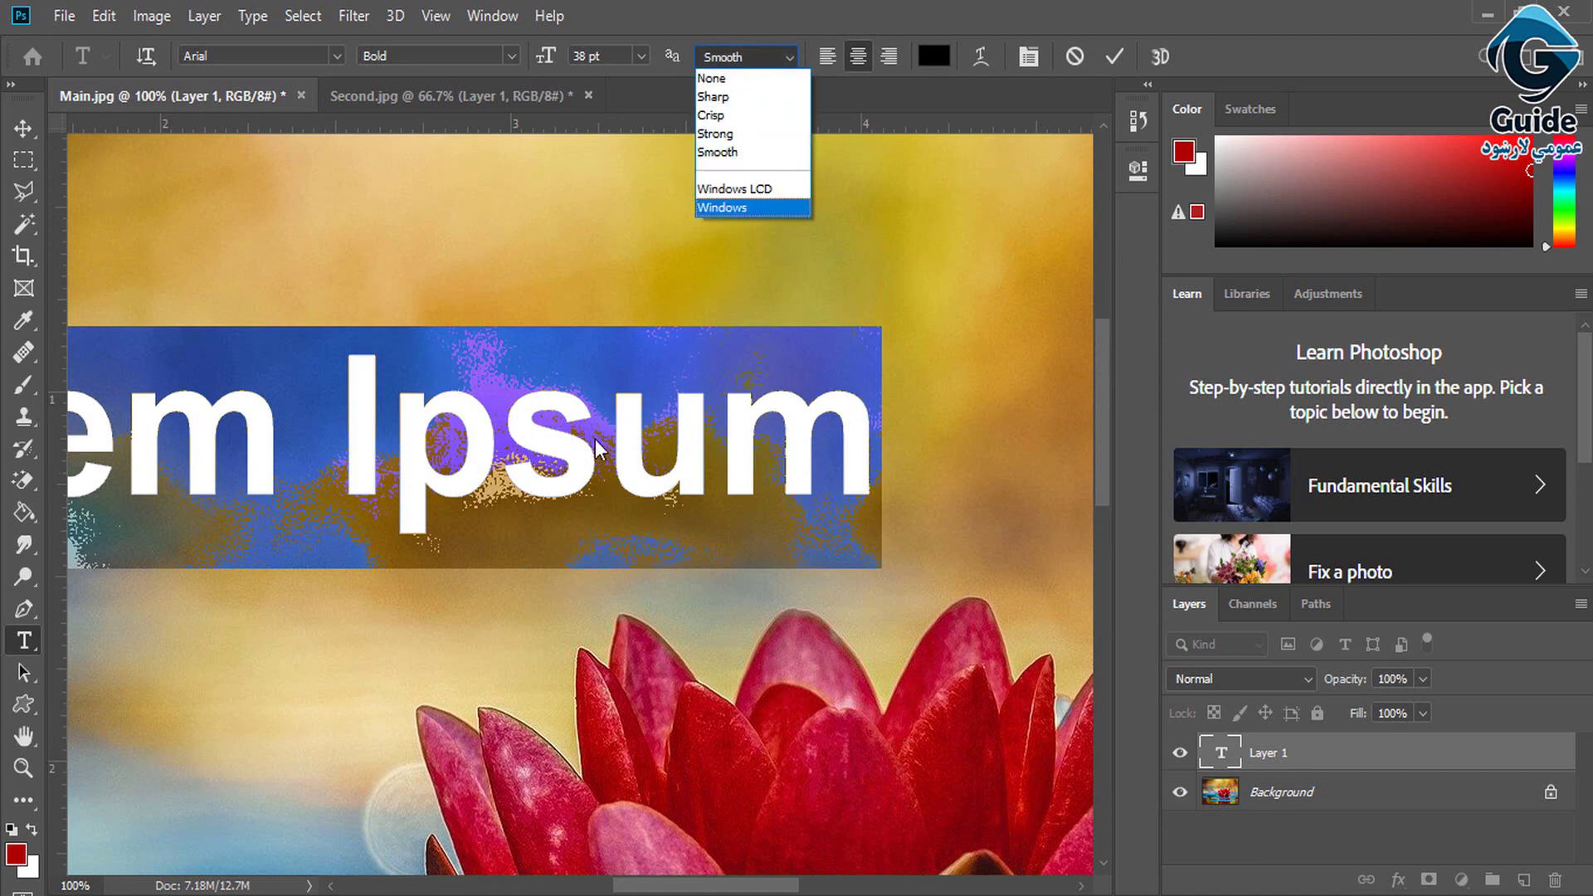
pyautogui.click(735, 115)
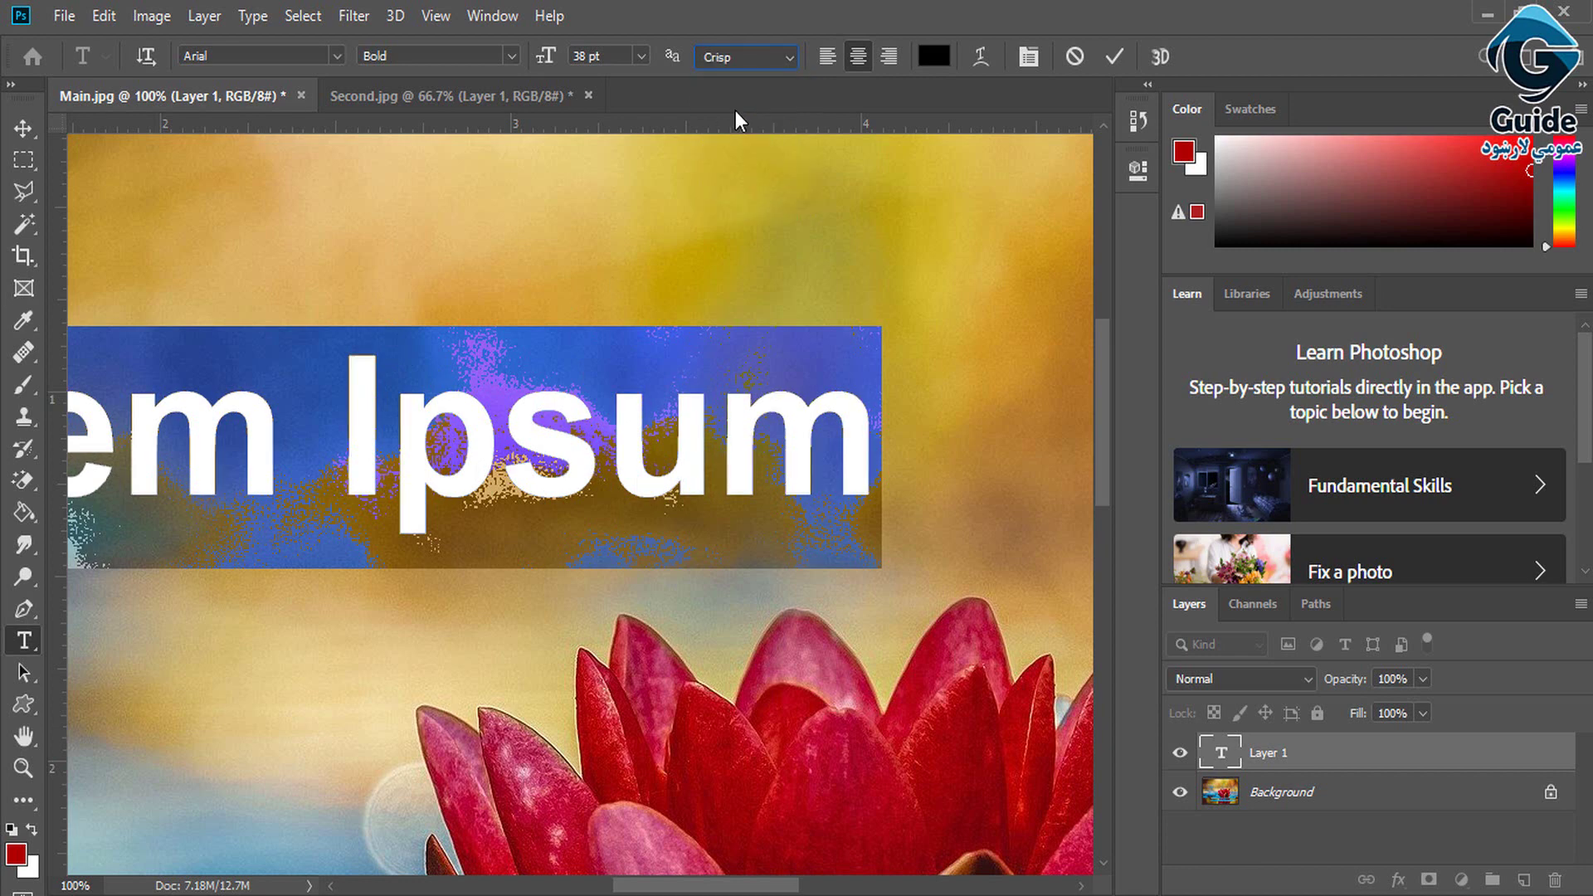
# - Try anti-aliasing None on the Lorem Ipsum text and settle on Smooth
pyautogui.click(735, 60)
pyautogui.click(730, 68)
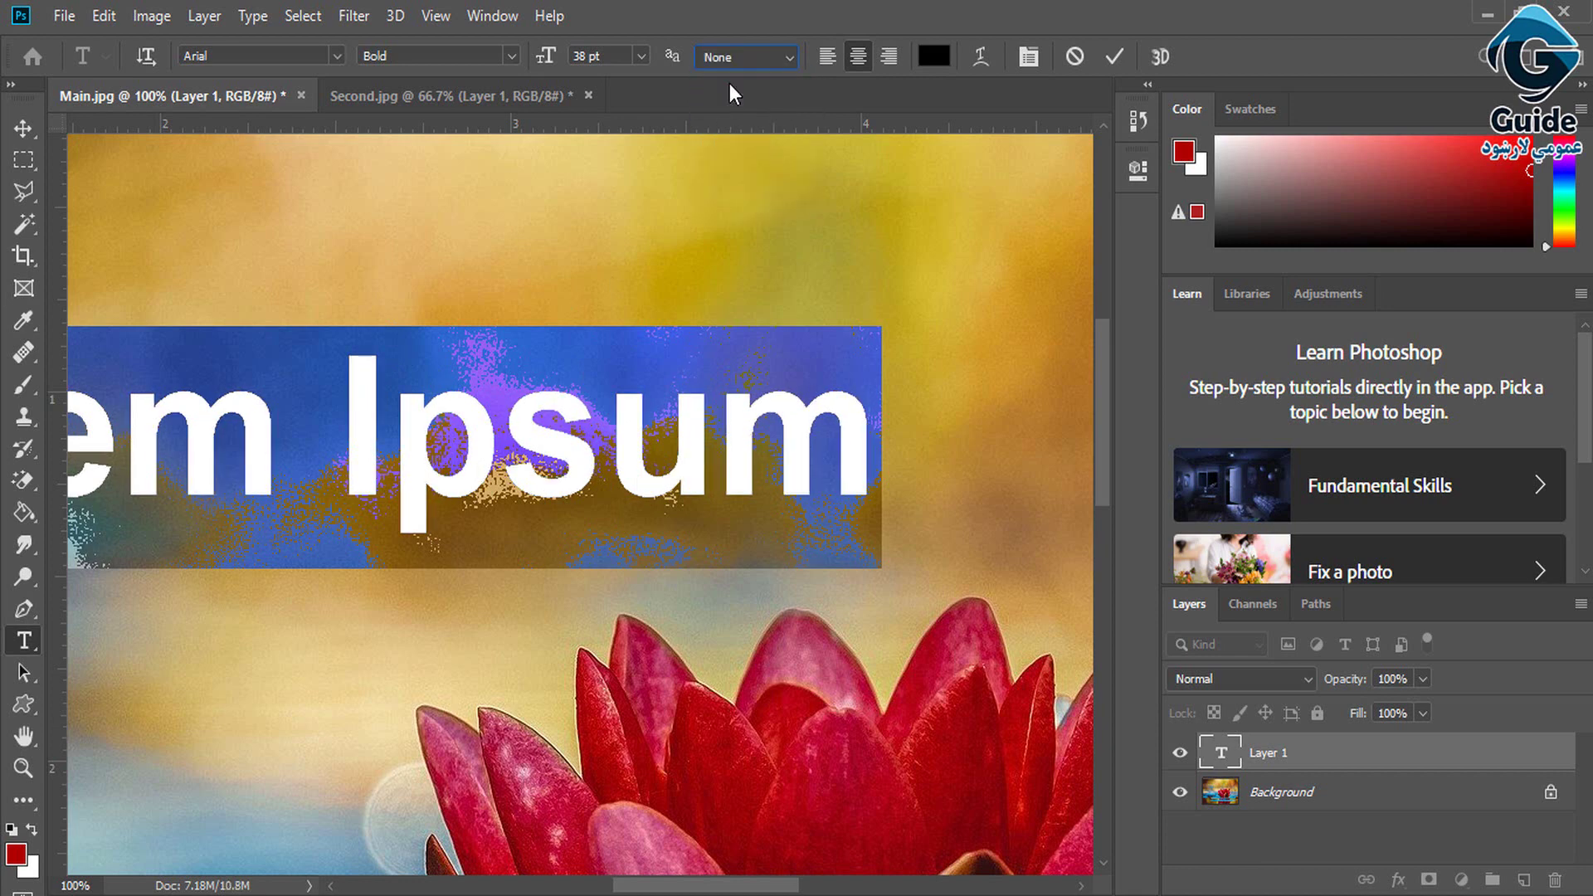
pyautogui.click(729, 55)
pyautogui.click(732, 156)
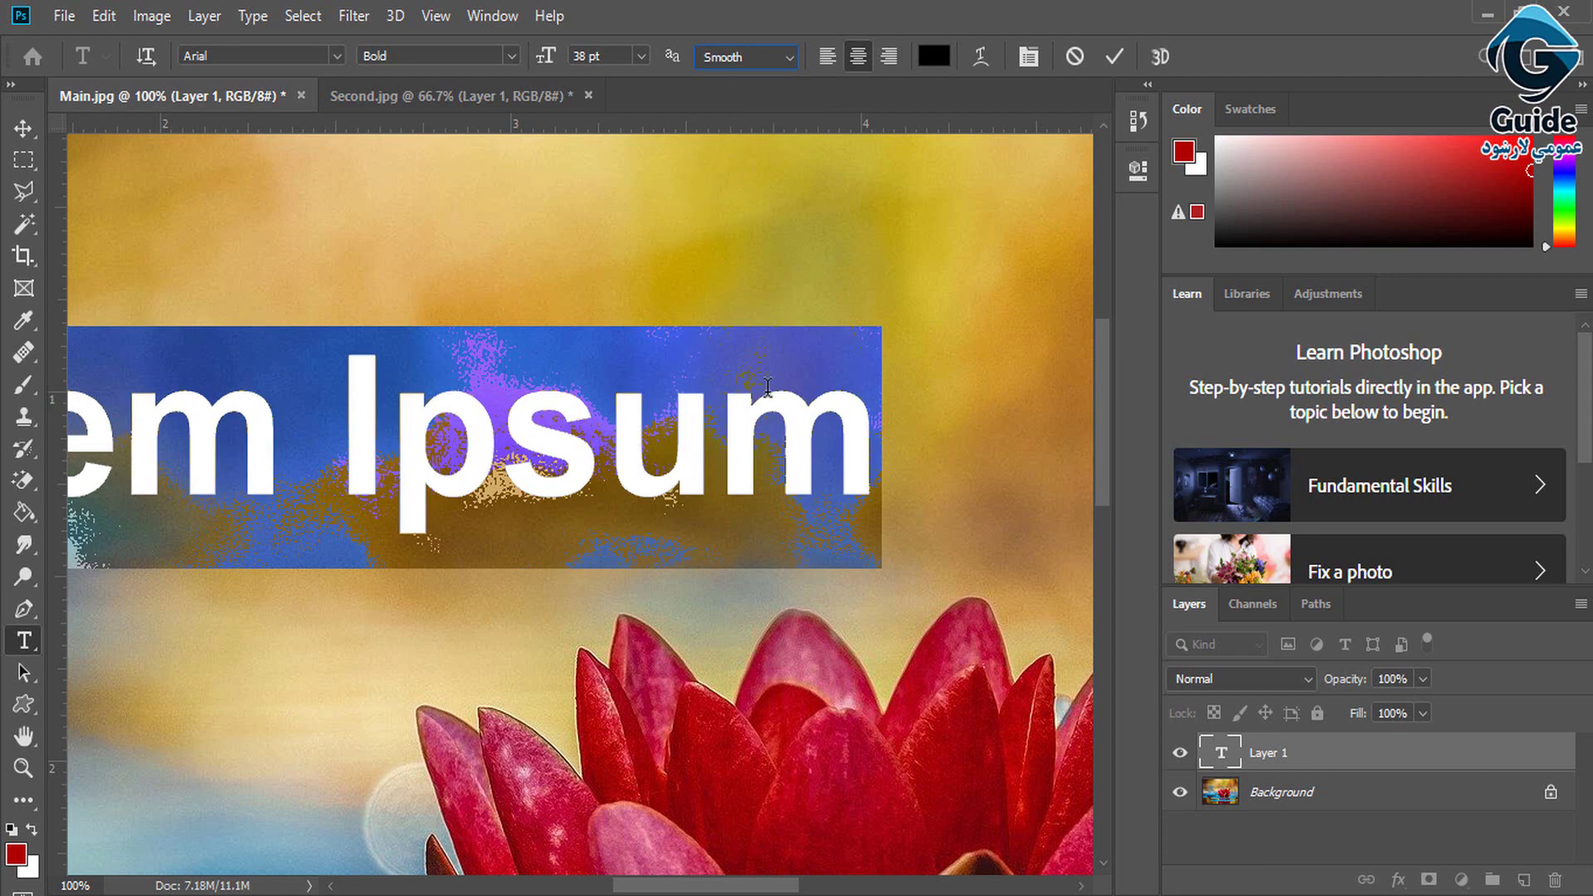
pyautogui.hotkey('ctrl', '-')
pyautogui.hotkey('ctrl', '-')
pyautogui.hotkey('ctrl', '-')
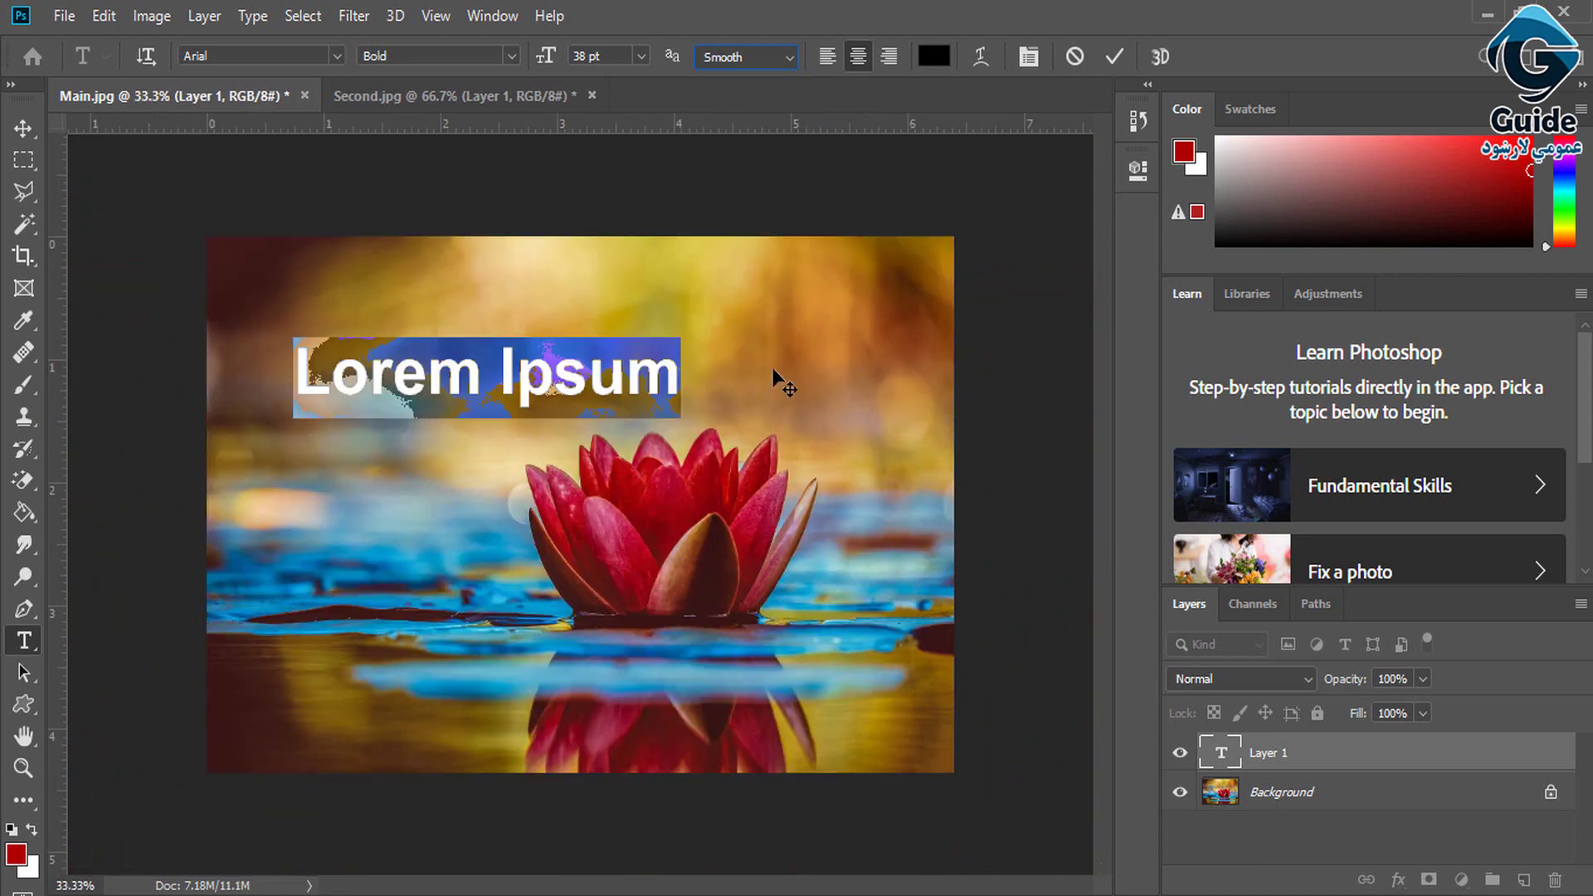
# - Try left, center and right alignment on the Lorem Ipsum text, ending on centered
pyautogui.click(829, 53)
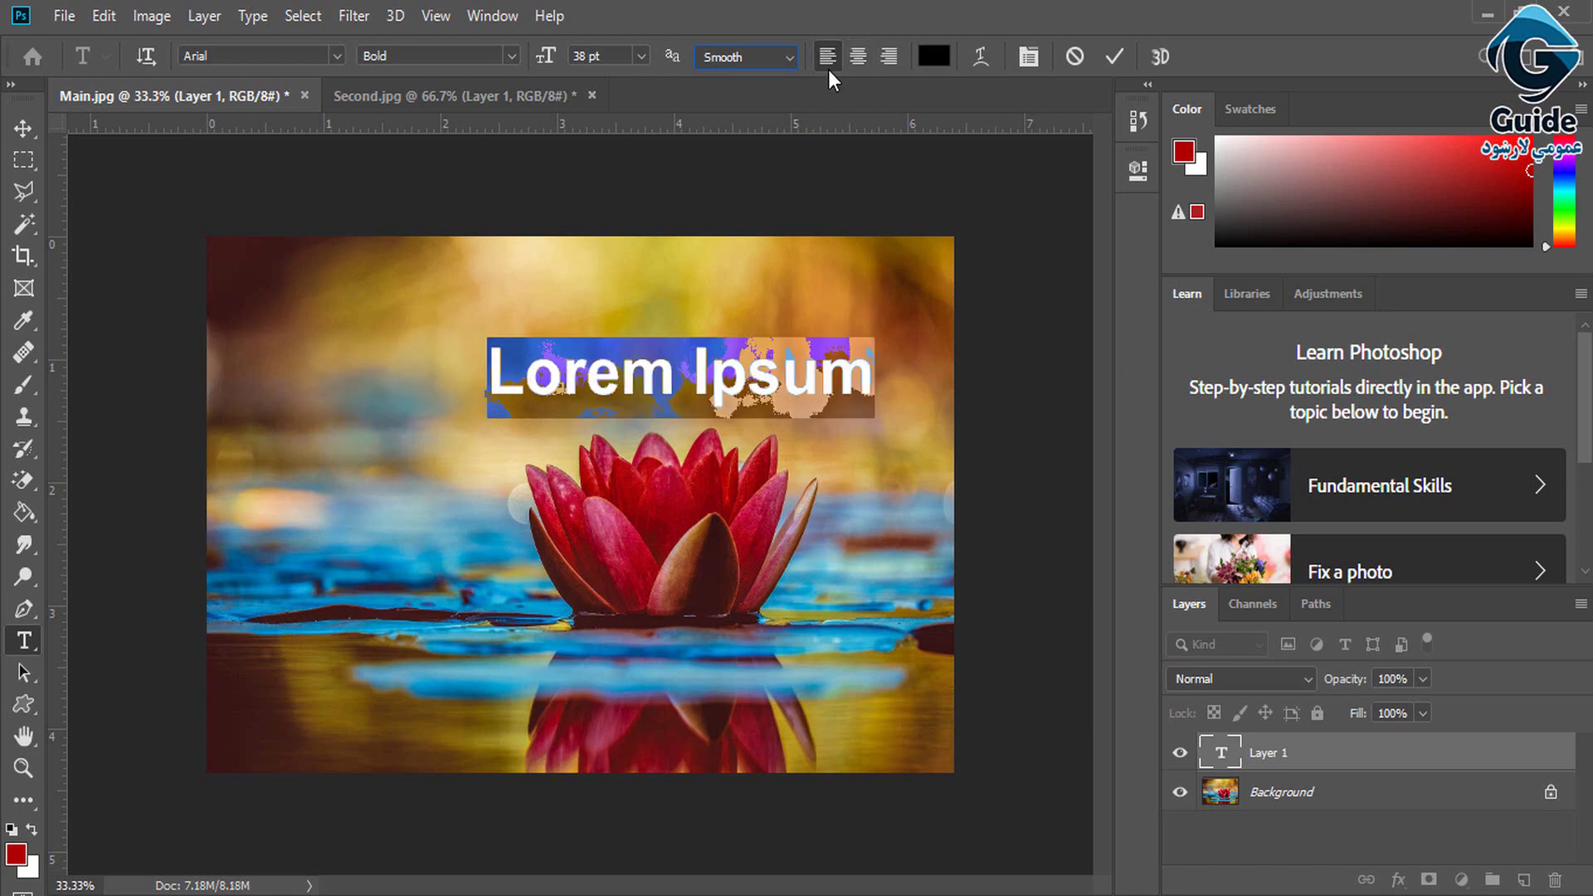
pyautogui.click(859, 58)
pyautogui.click(889, 58)
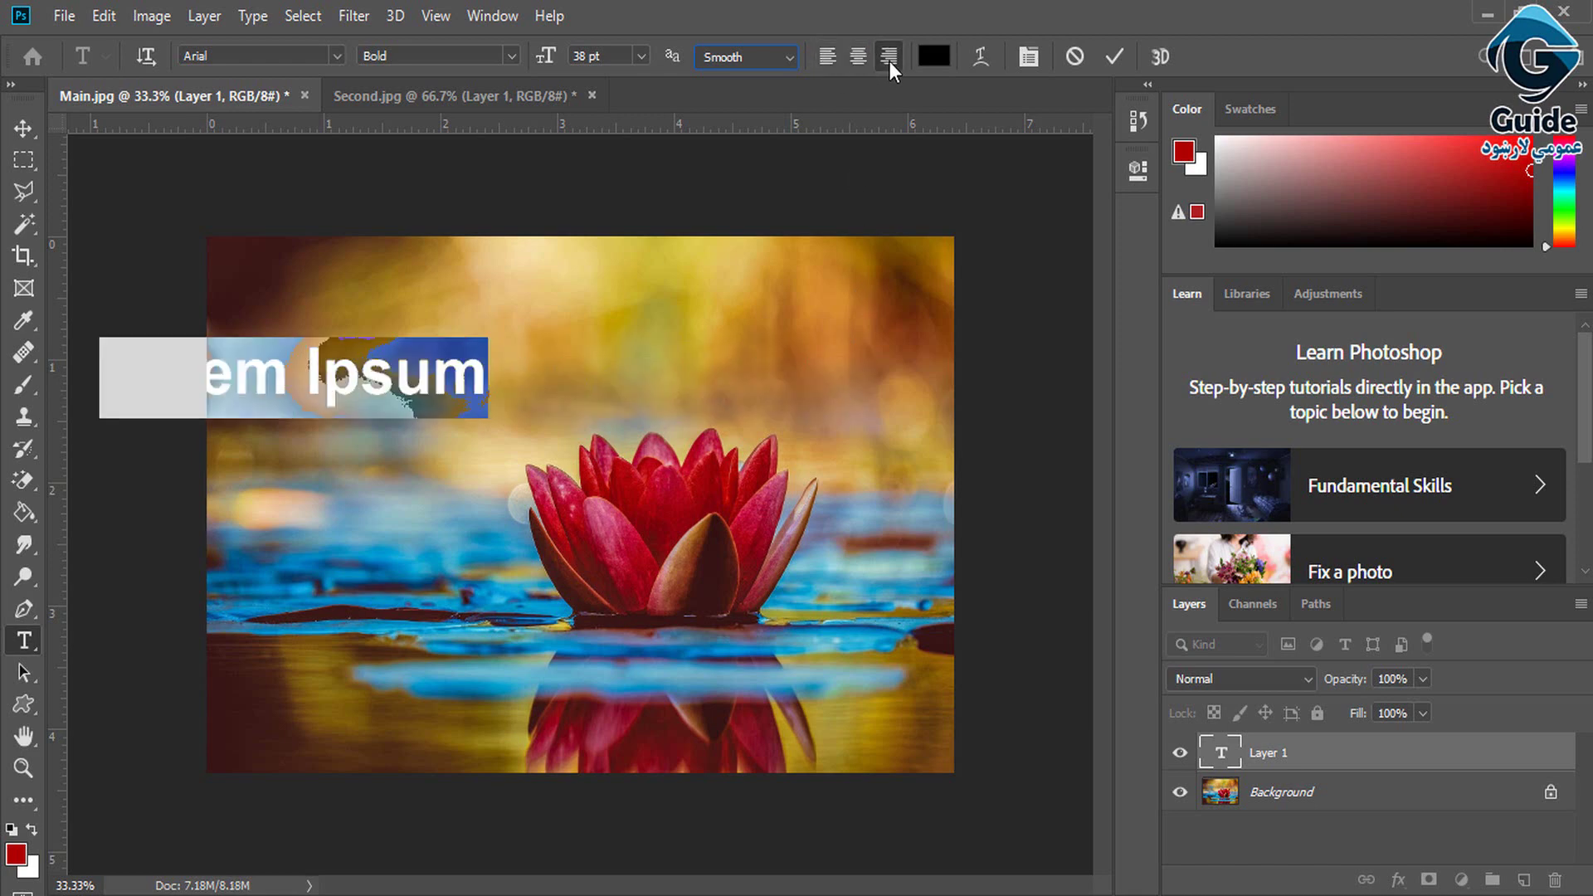
pyautogui.click(864, 63)
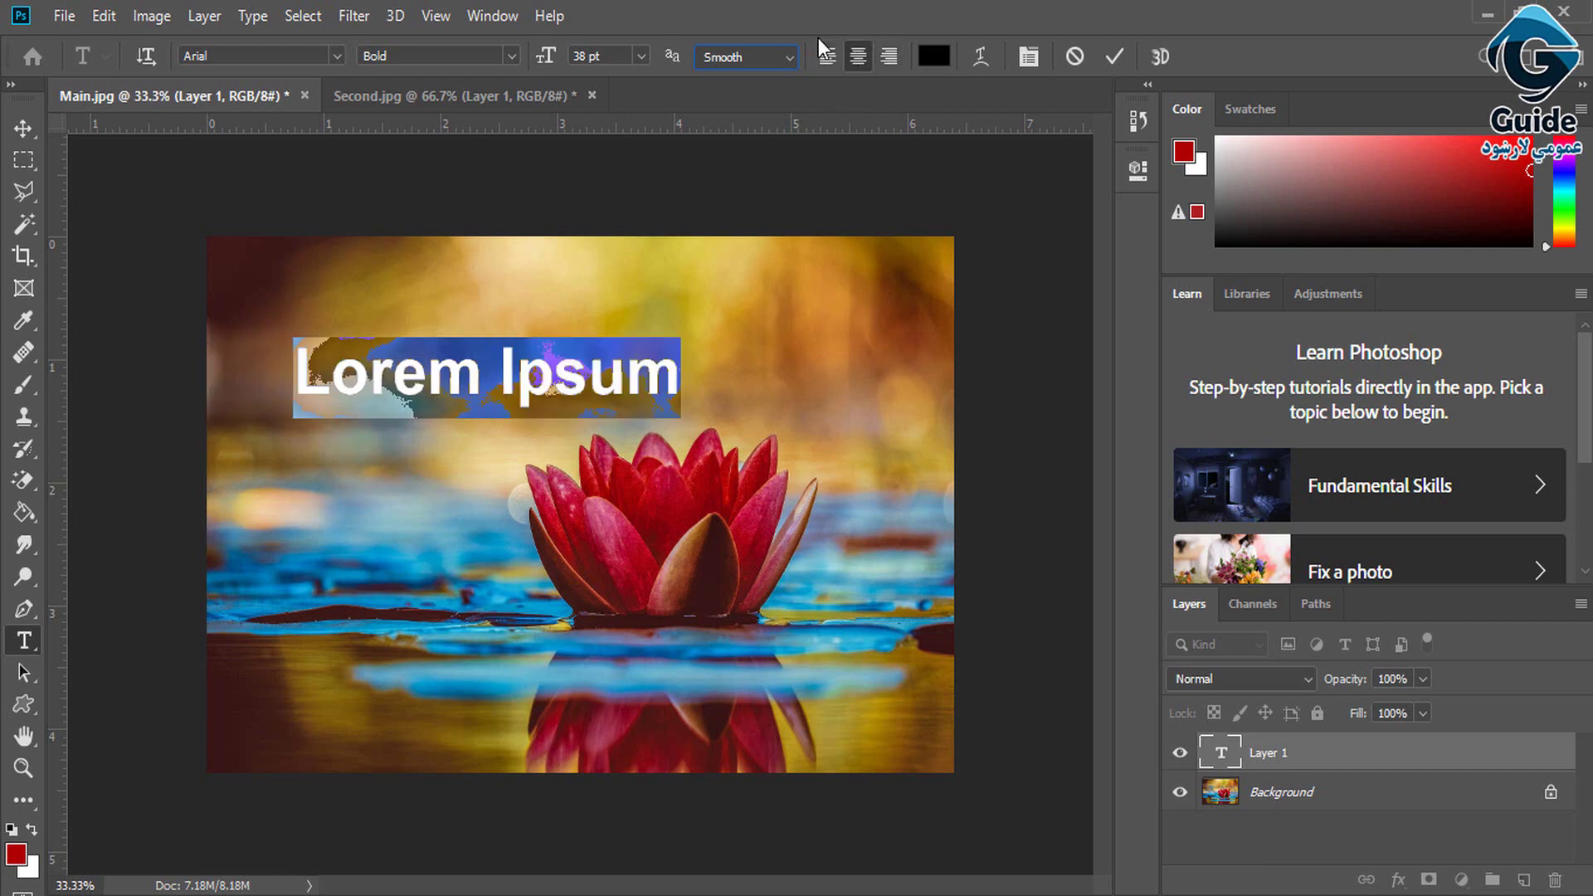
# - Delete the Lorem Ipsum layer and draw a paragraph text box about 1.6 in wide and 3.2 in high beside the lotus
pyautogui.click(23, 128)
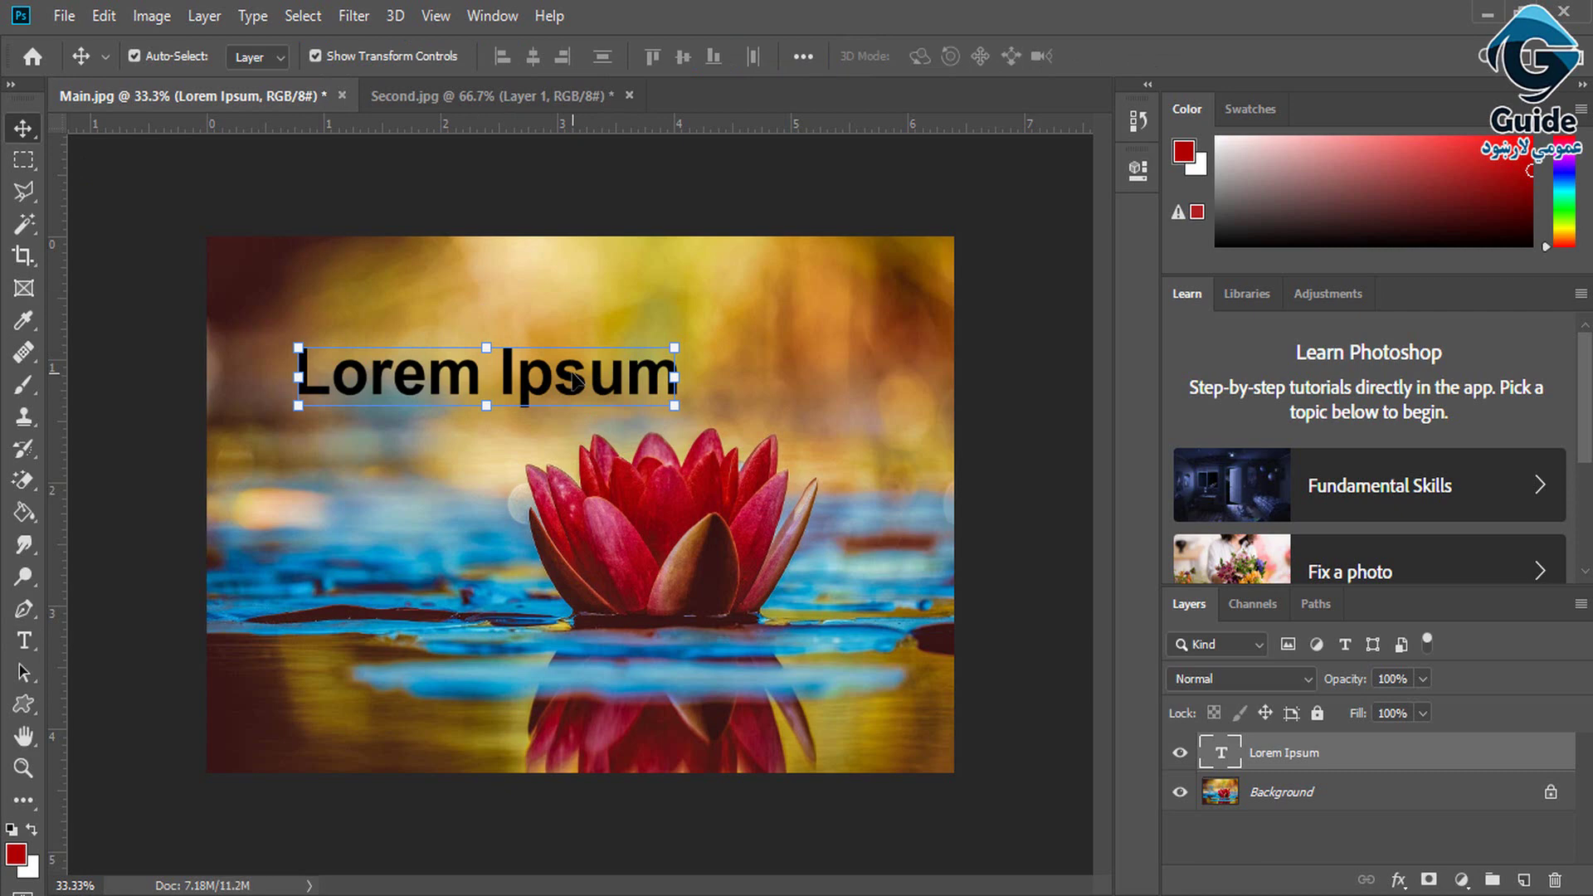
pyautogui.press('Delete')
pyautogui.click(23, 640)
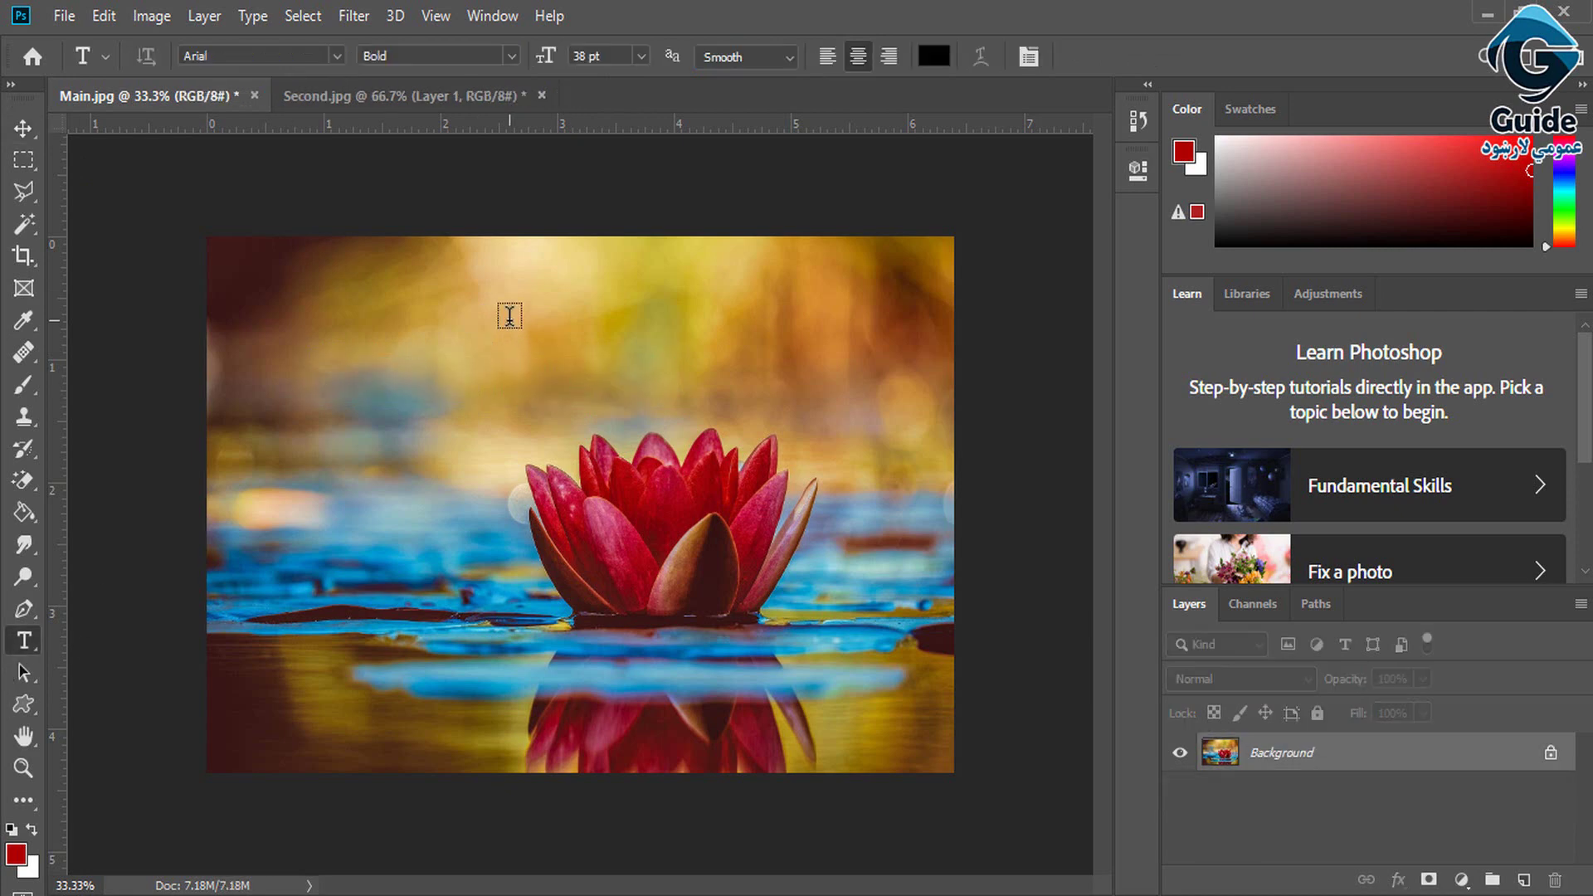
pyautogui.moveTo(323, 318); pyautogui.dragTo(508, 708)
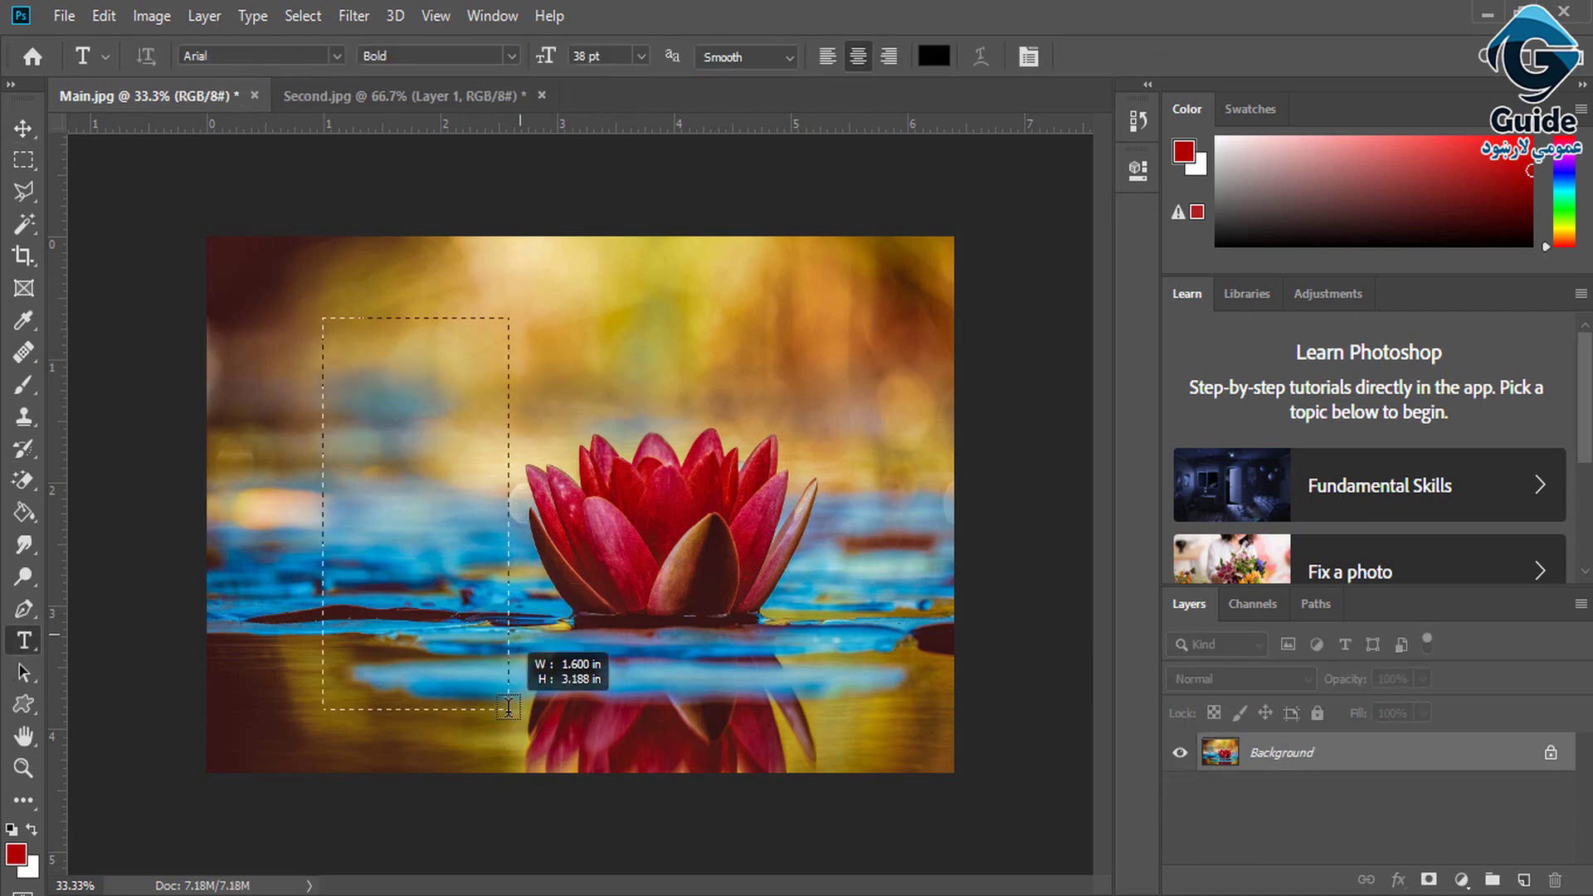
# - Set the placeholder paragraph to 16 pt and widen its text box across the lotus
pyautogui.click(641, 55)
pyautogui.click(606, 242)
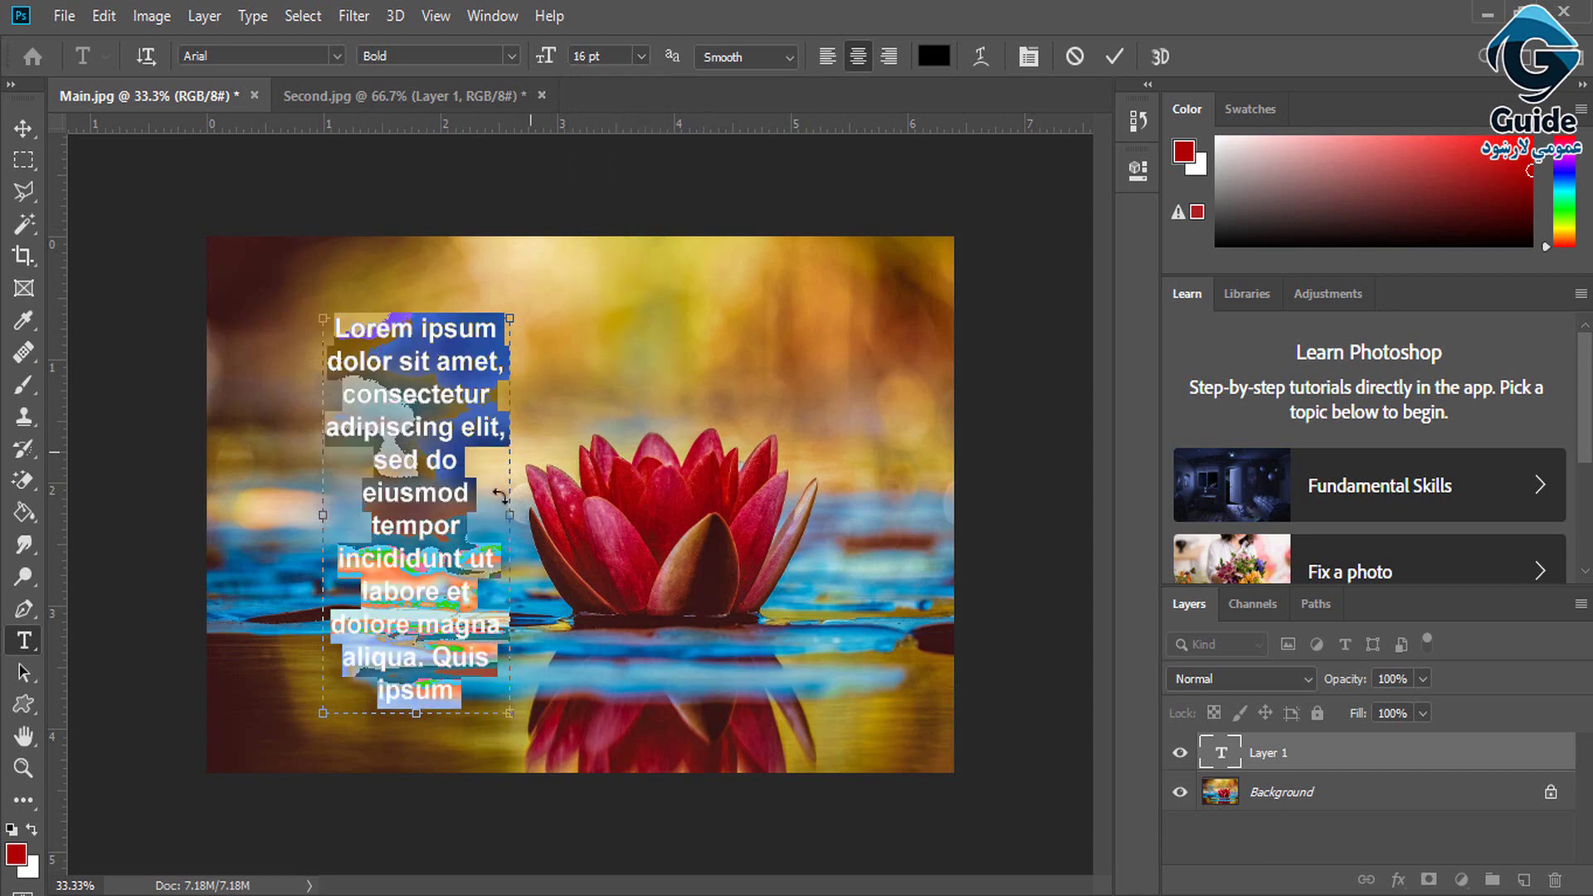
pyautogui.moveTo(510, 514); pyautogui.dragTo(775, 514)
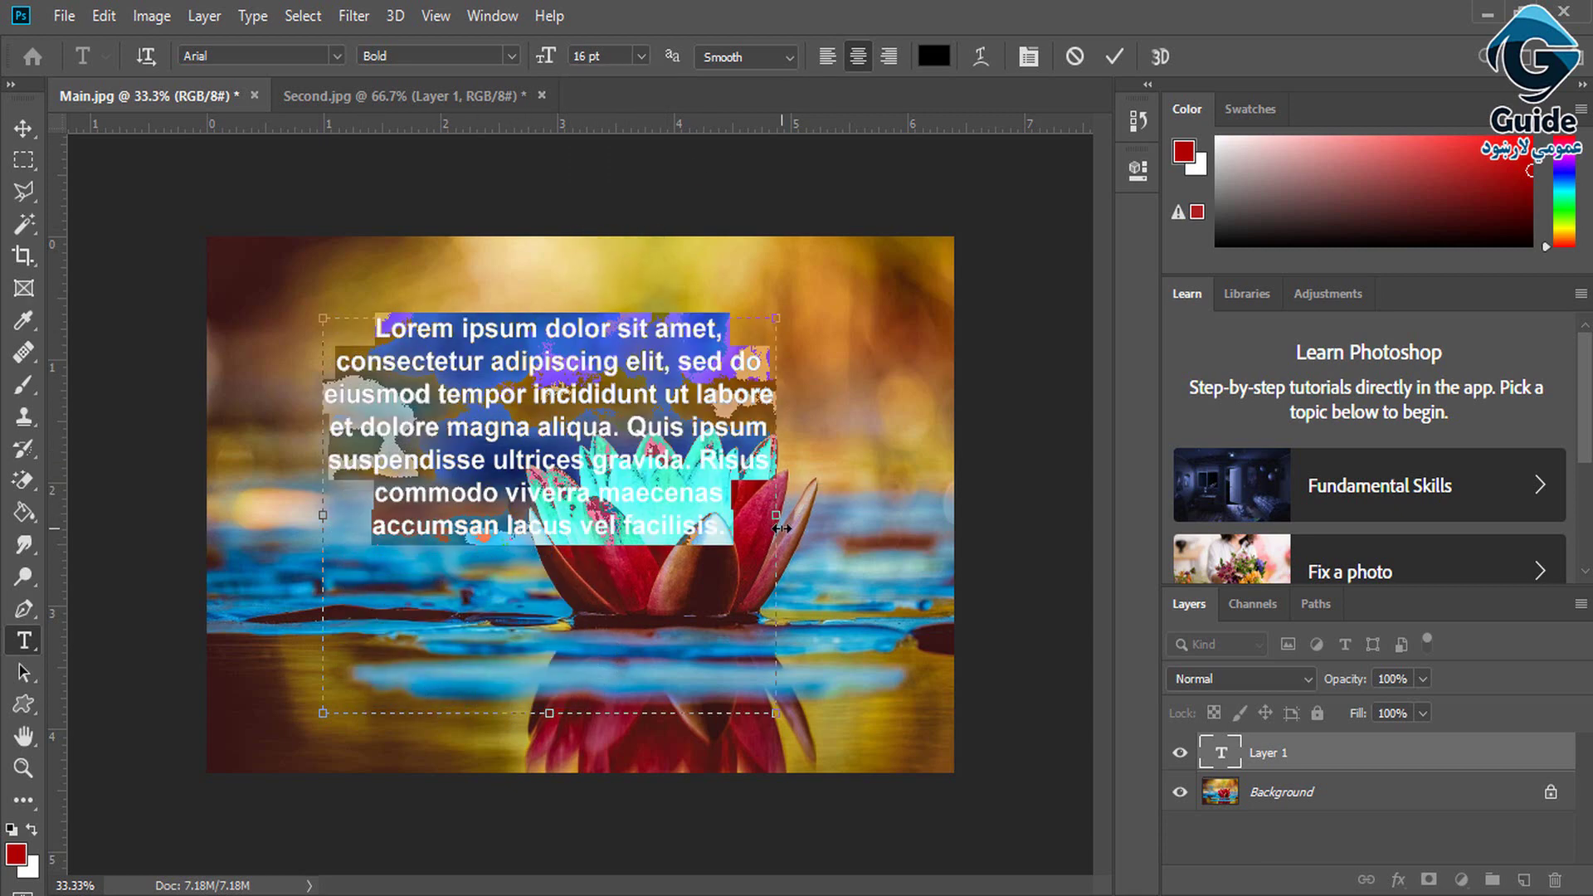
# - Compare left and right alignment on the placeholder paragraph, ending on centered text
pyautogui.click(833, 54)
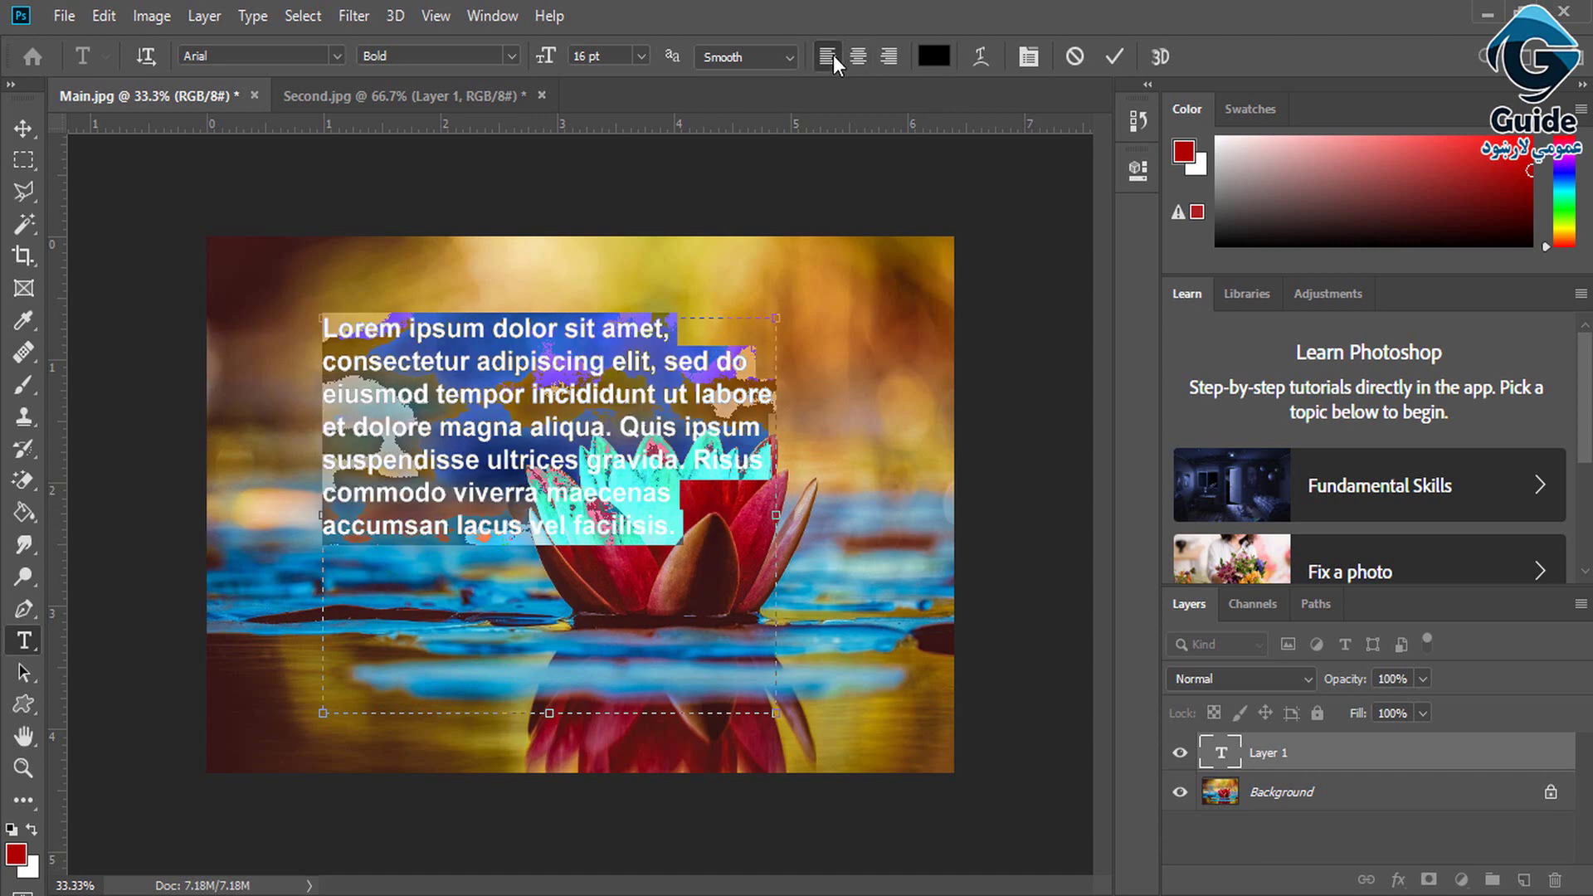
pyautogui.click(885, 56)
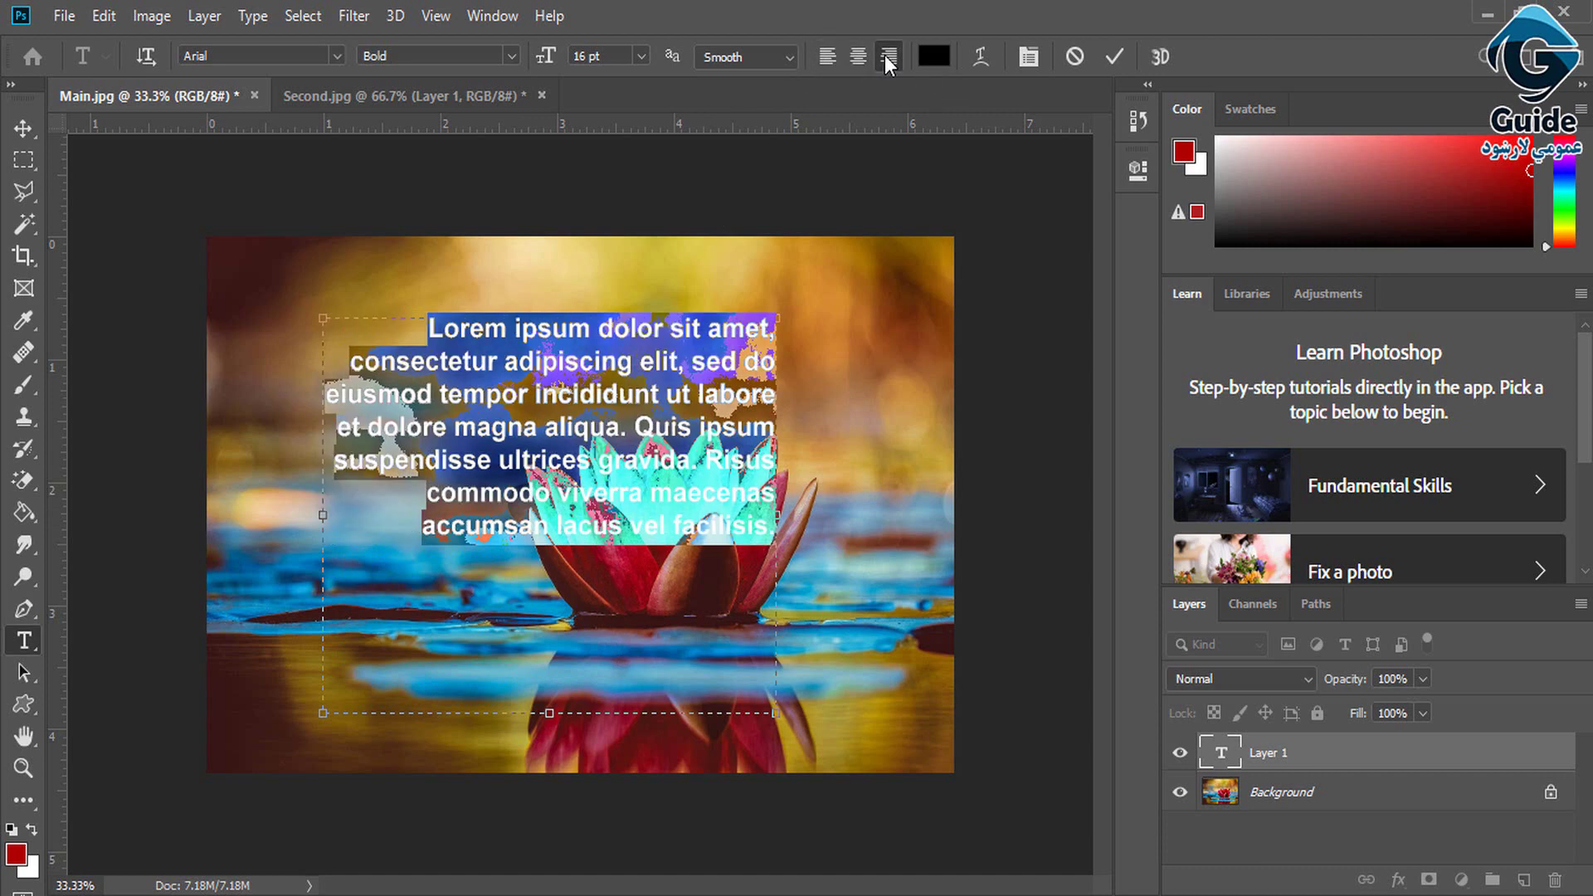
pyautogui.click(862, 57)
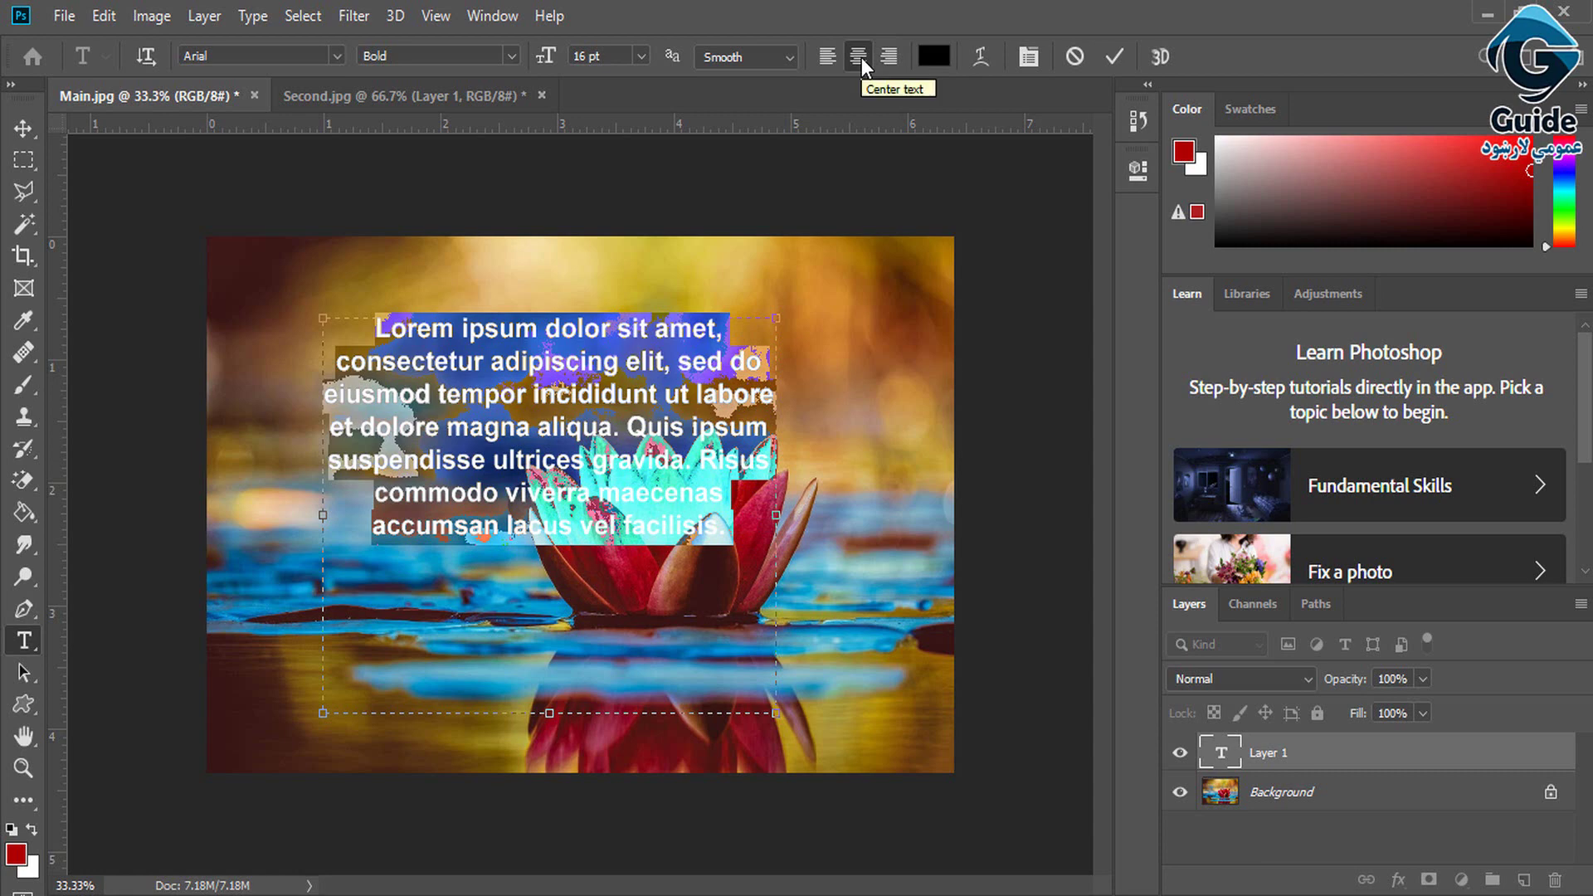
# - Change the paragraph's text color, trying red and blue shades and applying yellow-green deff00
pyautogui.click(934, 57)
pyautogui.moveTo(1033, 341); pyautogui.dragTo(1184, 199)
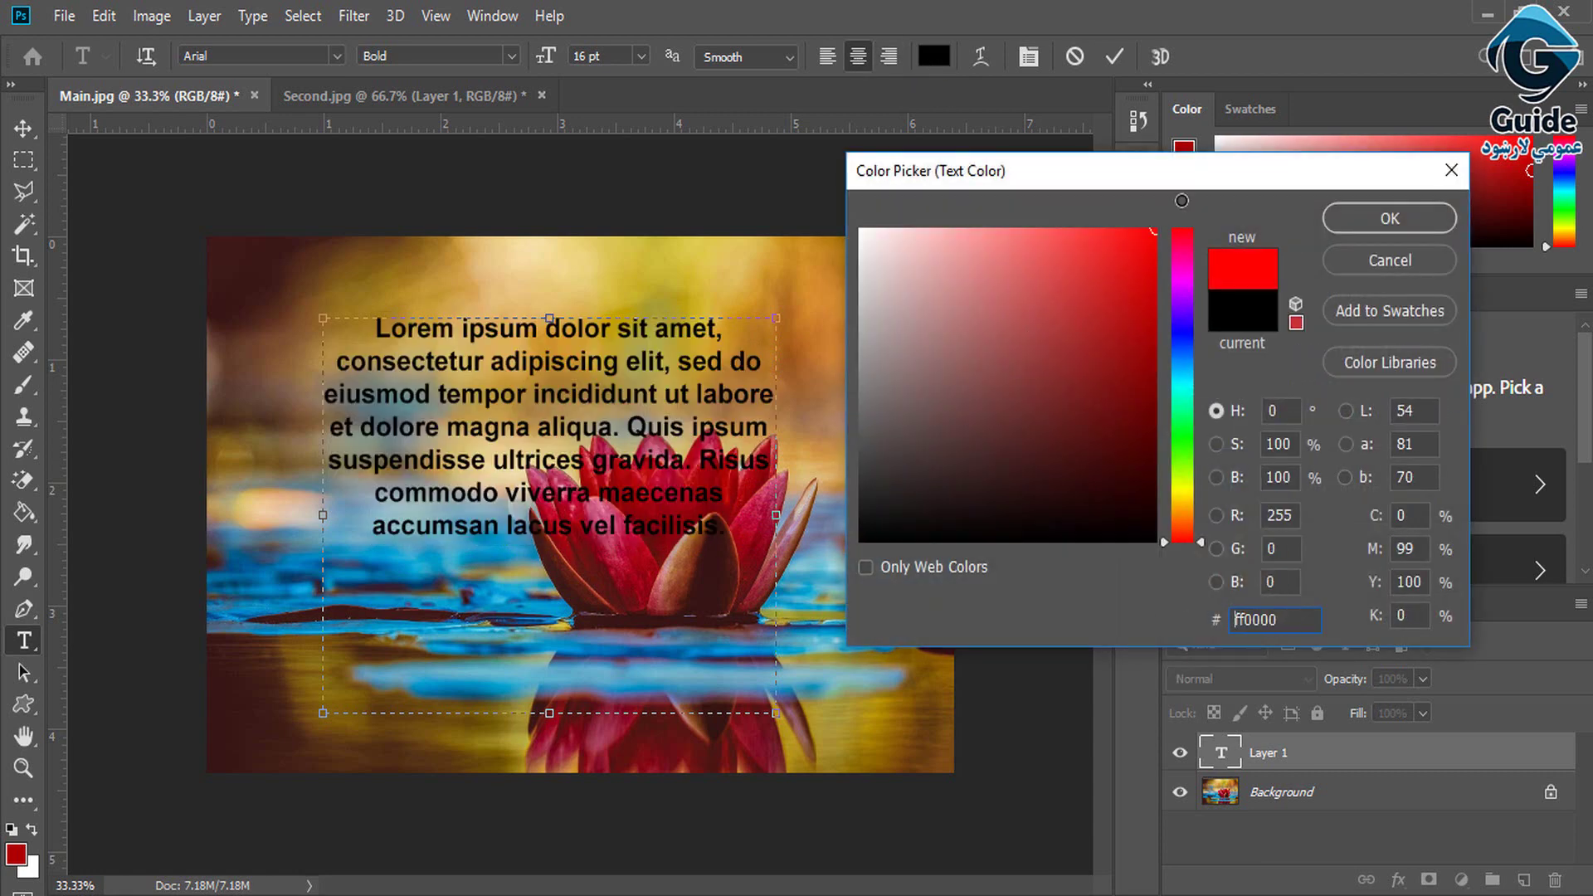
pyautogui.moveTo(1195, 295); pyautogui.dragTo(1182, 351)
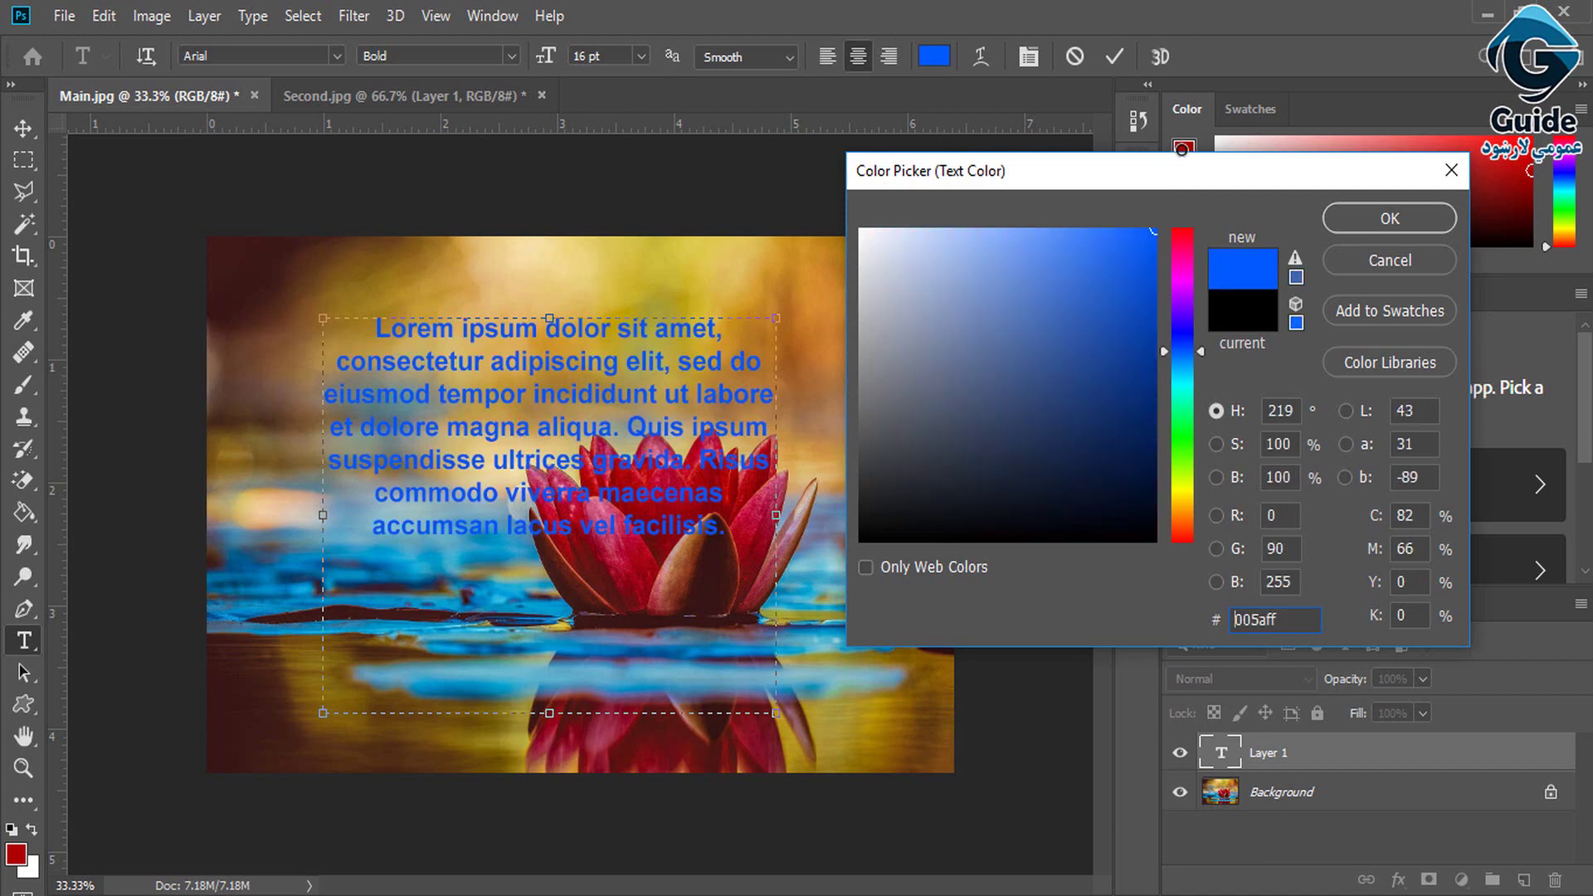
pyautogui.click(1130, 510)
pyautogui.moveTo(1131, 510); pyautogui.dragTo(1119, 279)
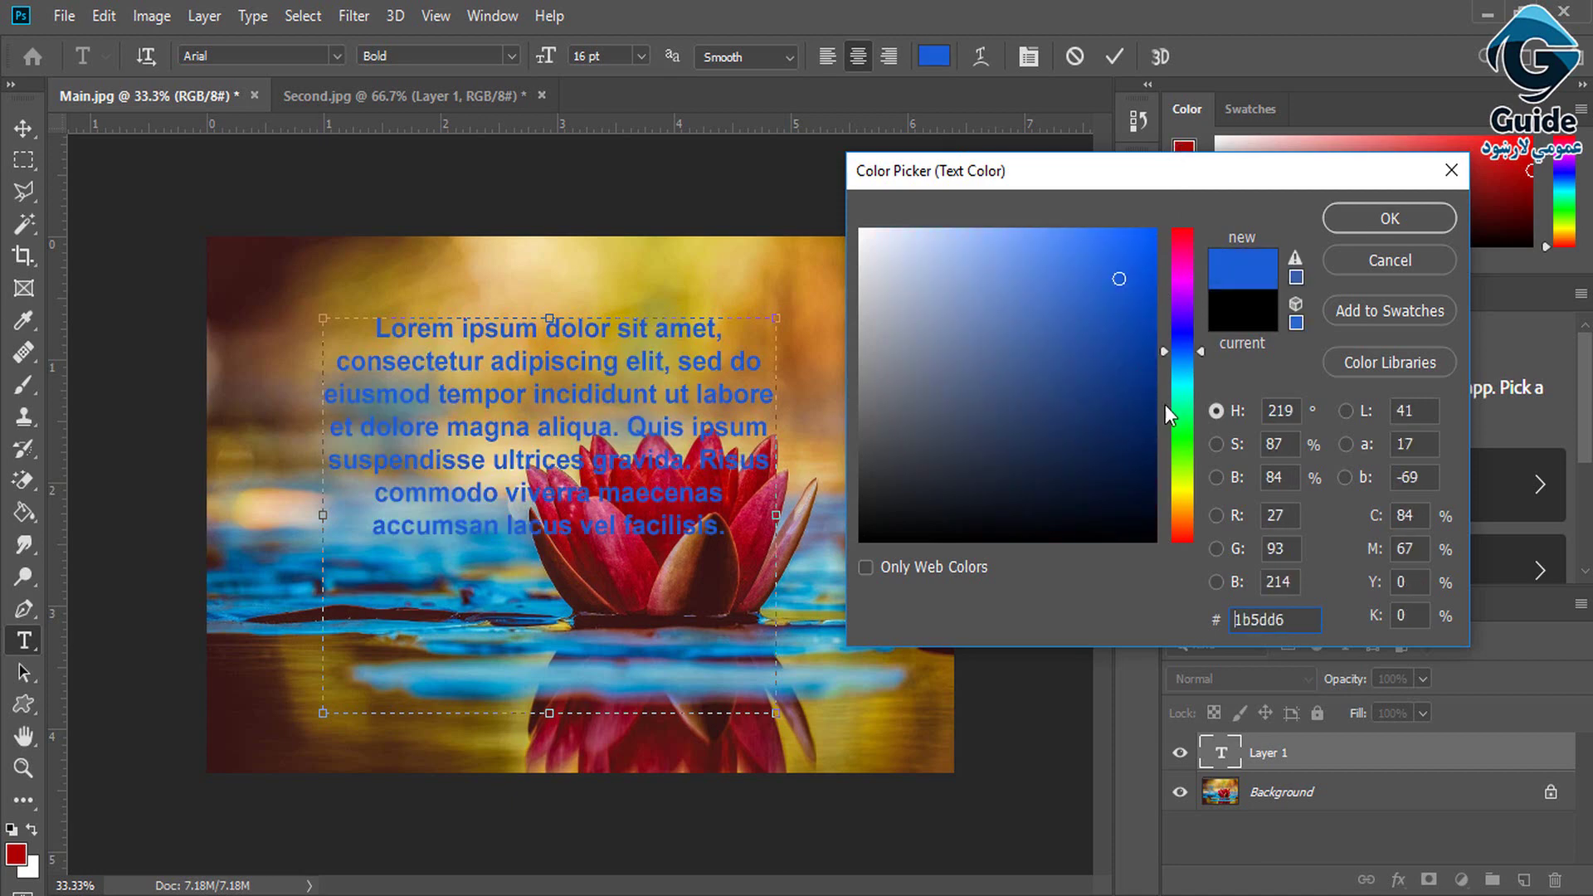
pyautogui.click(1181, 485)
pyautogui.click(1155, 231)
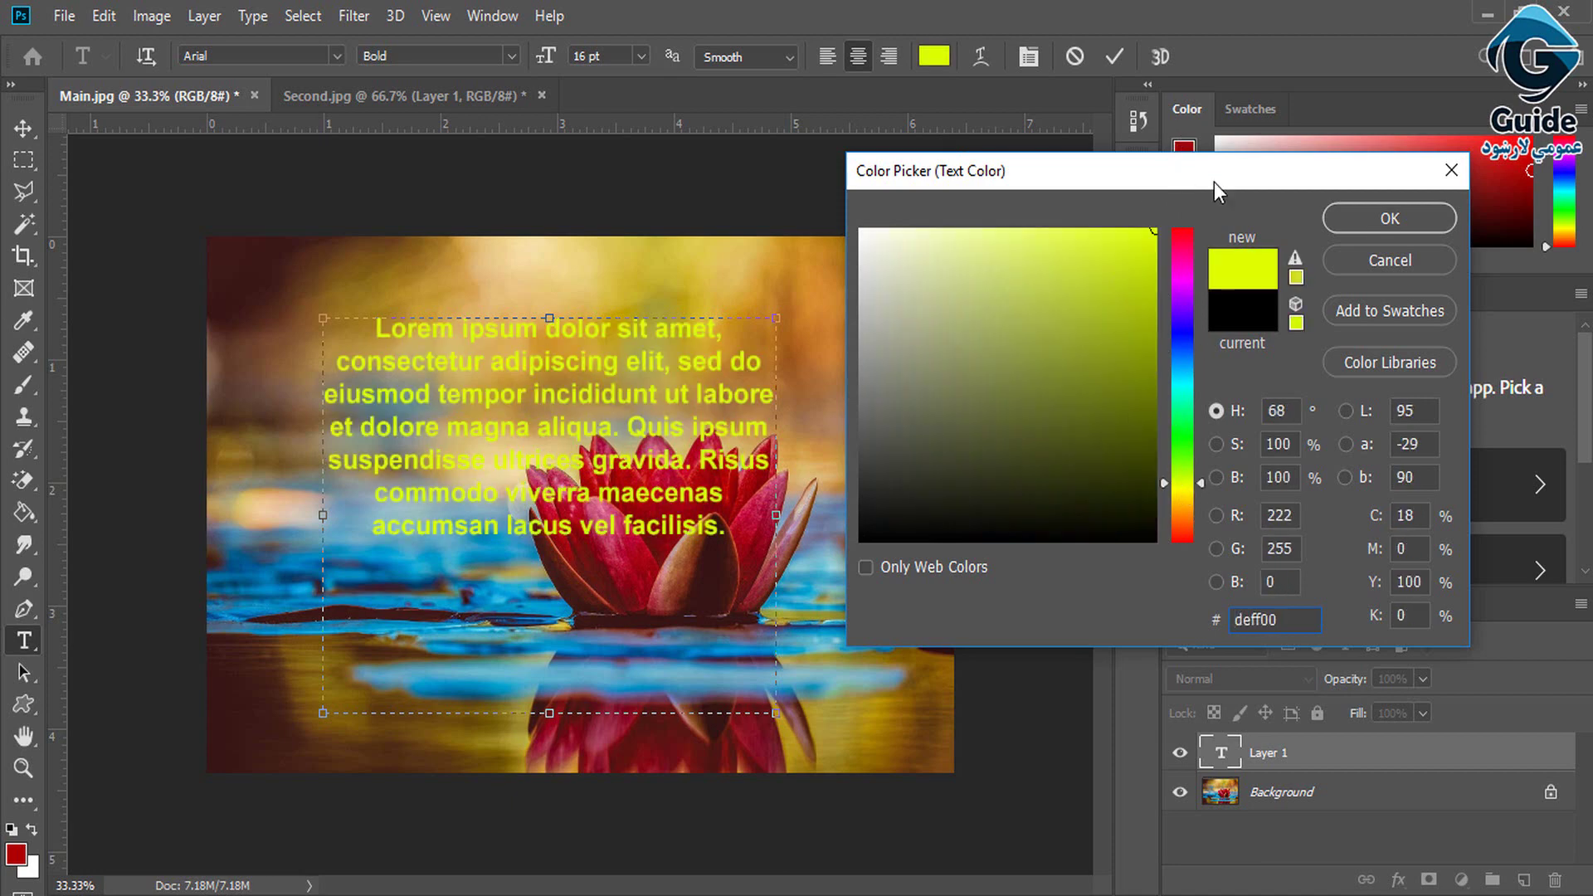
pyautogui.click(1348, 221)
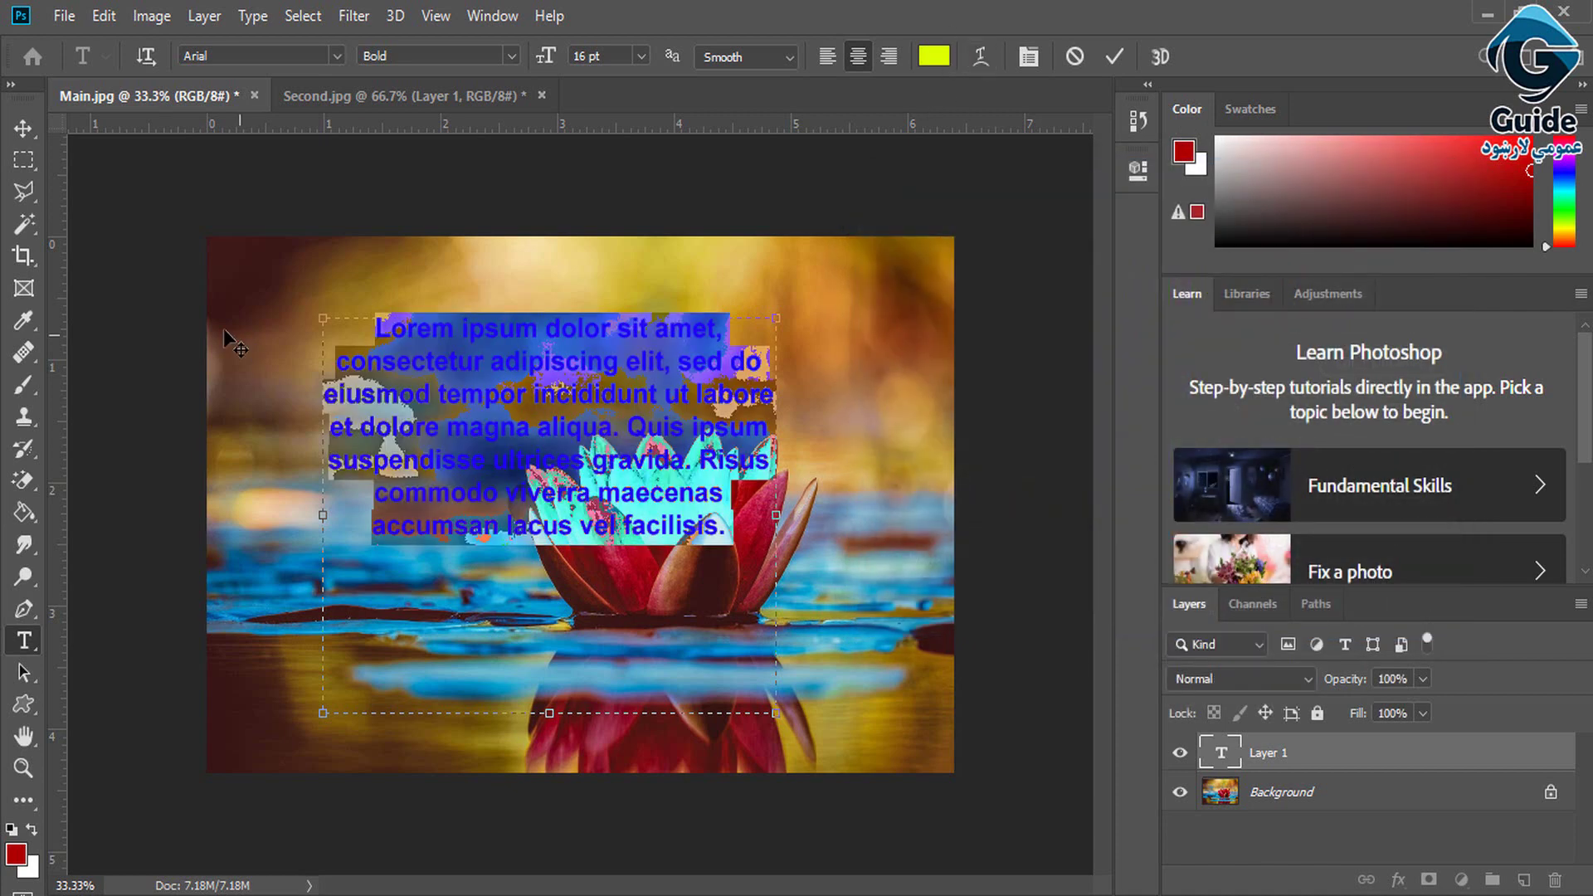
# - Move the paragraph text slightly with the Move tool, and delete its layer
pyautogui.click(25, 126)
pyautogui.moveTo(594, 396); pyautogui.dragTo(545, 406)
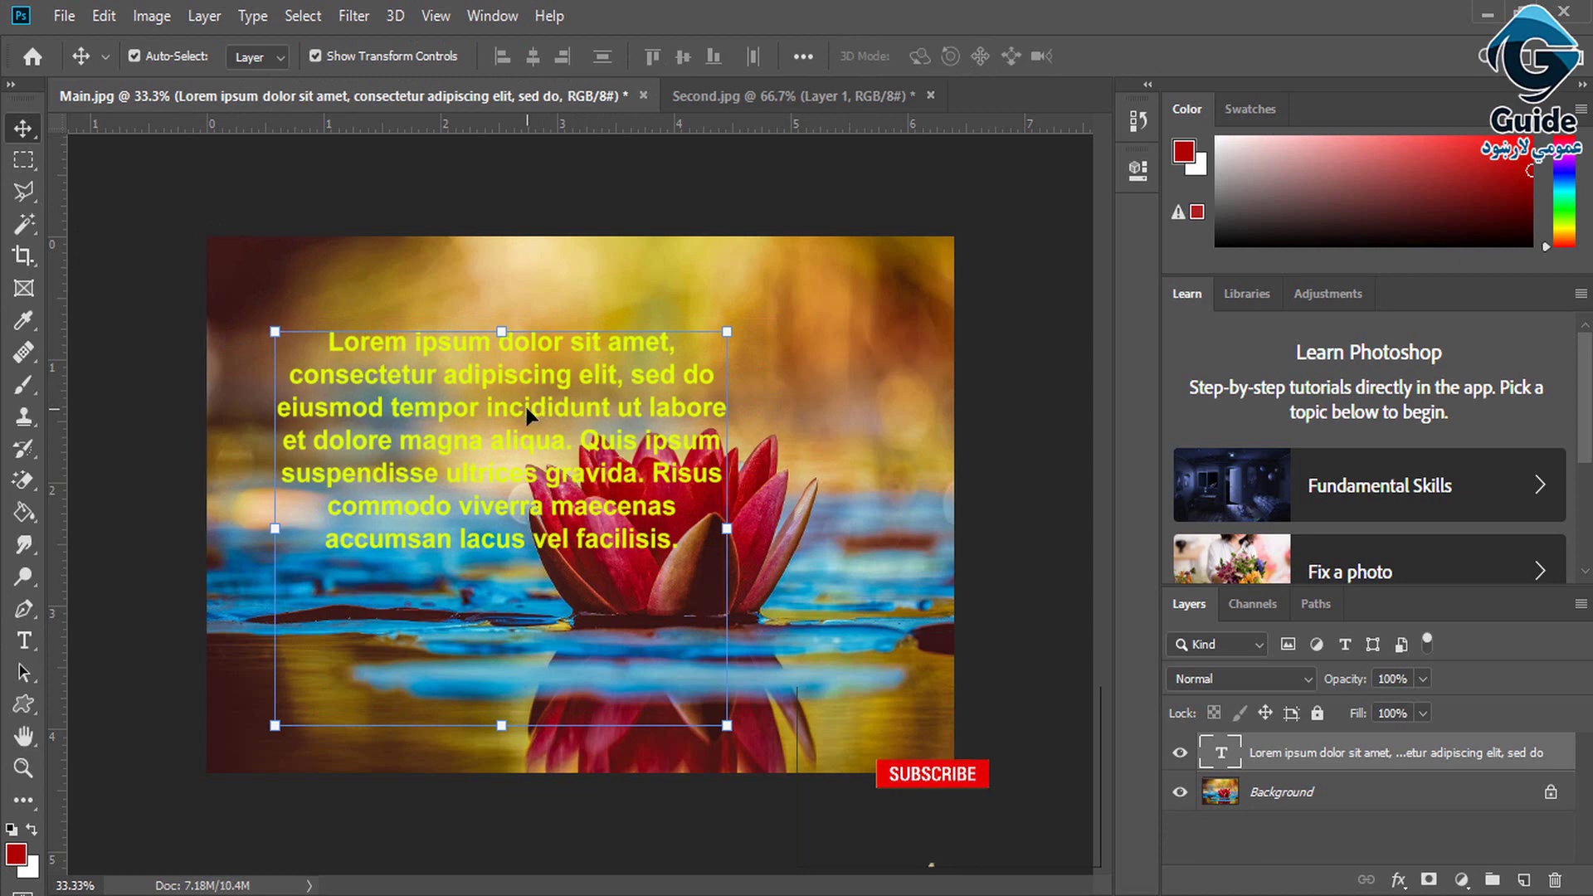
pyautogui.press('Delete')
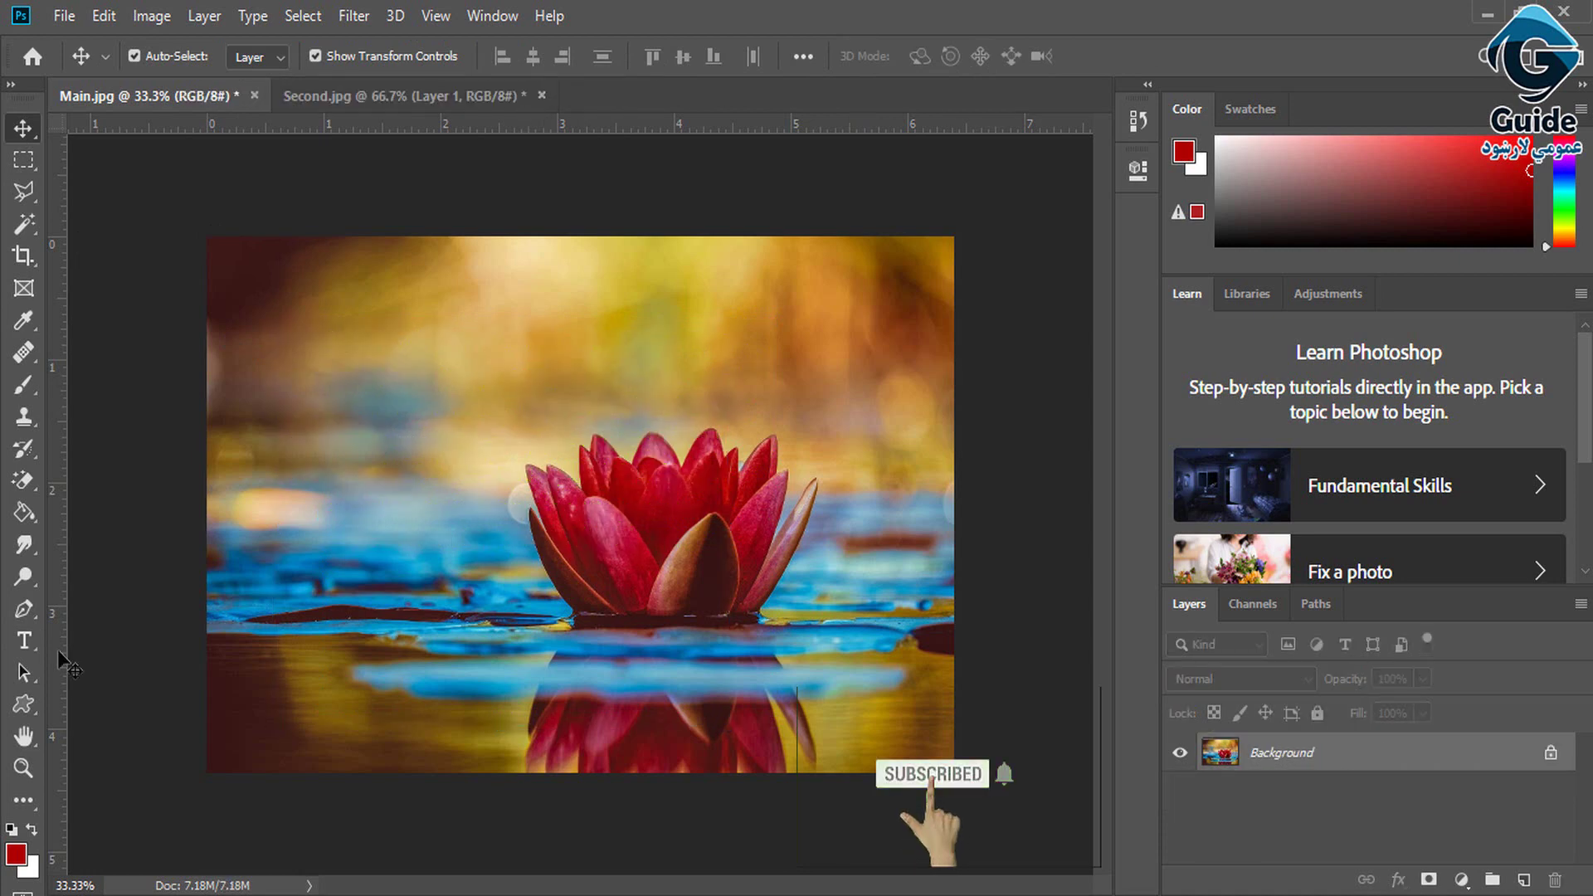
# - Add a Lorem Ipsum placeholder text above the lotus, enlarge it to 31 pt, and color it red ff0000
pyautogui.click(18, 645)
pyautogui.click(518, 404)
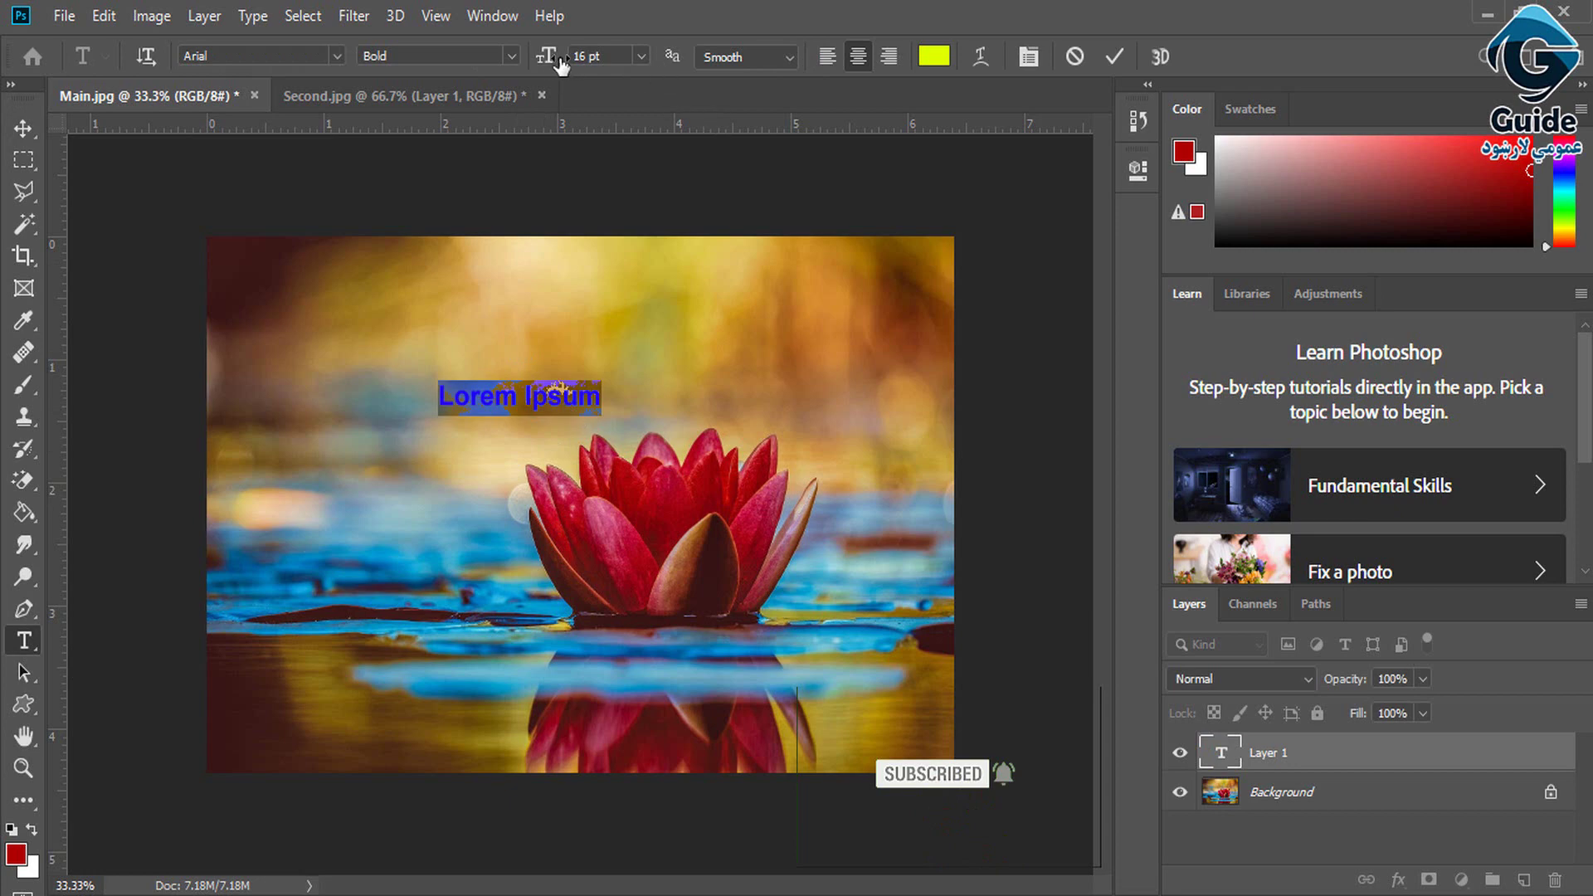
pyautogui.moveTo(548, 56); pyautogui.dragTo(562, 56)
pyautogui.click(921, 57)
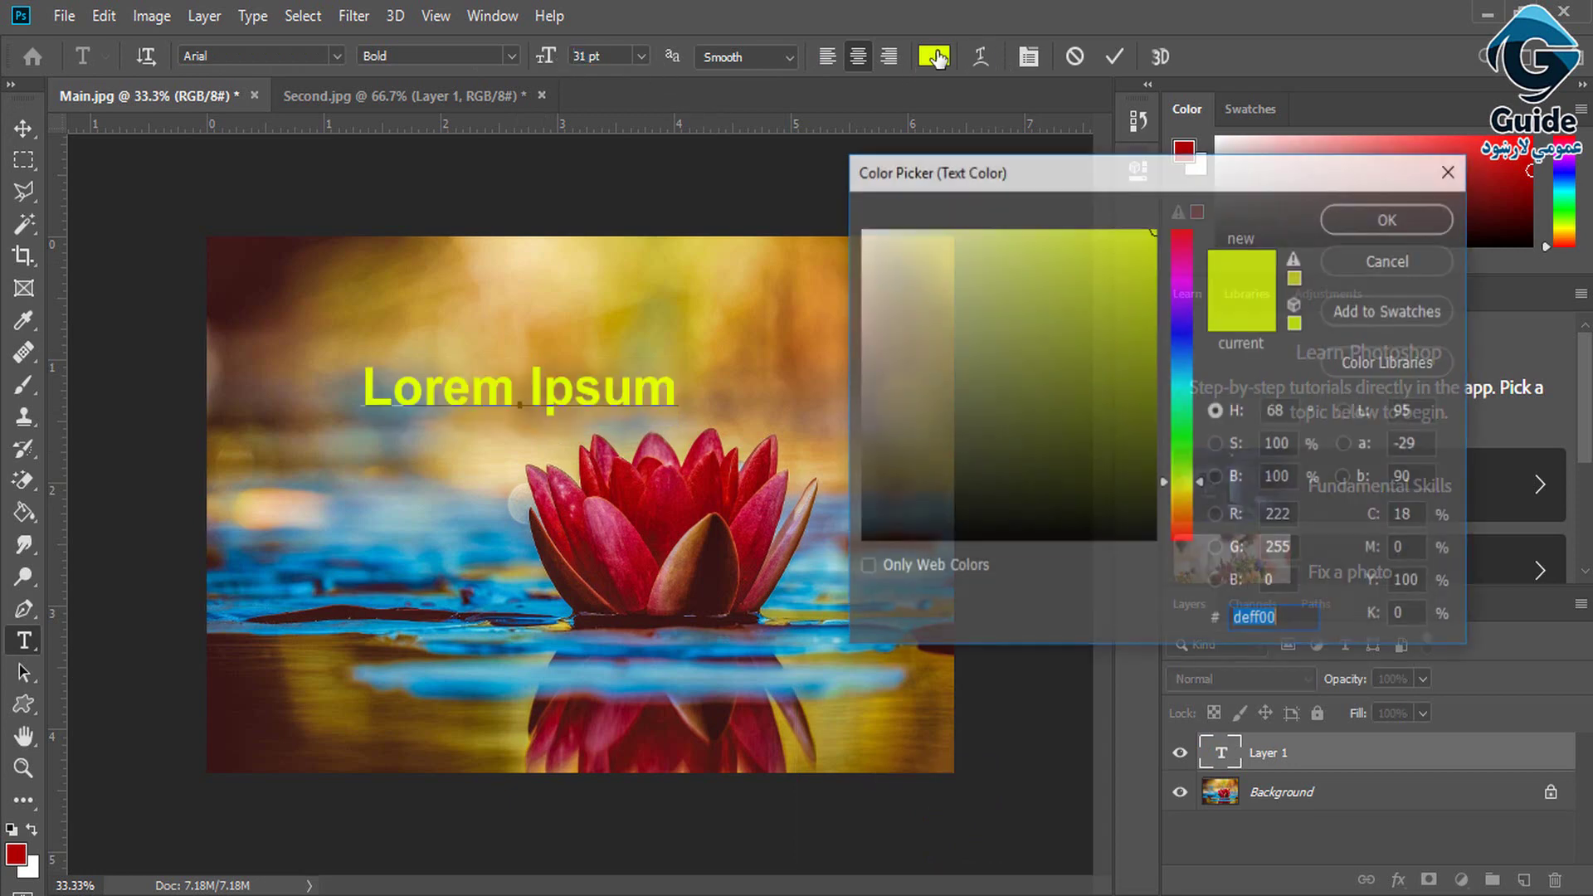
pyautogui.moveTo(1182, 487); pyautogui.dragTo(1197, 180)
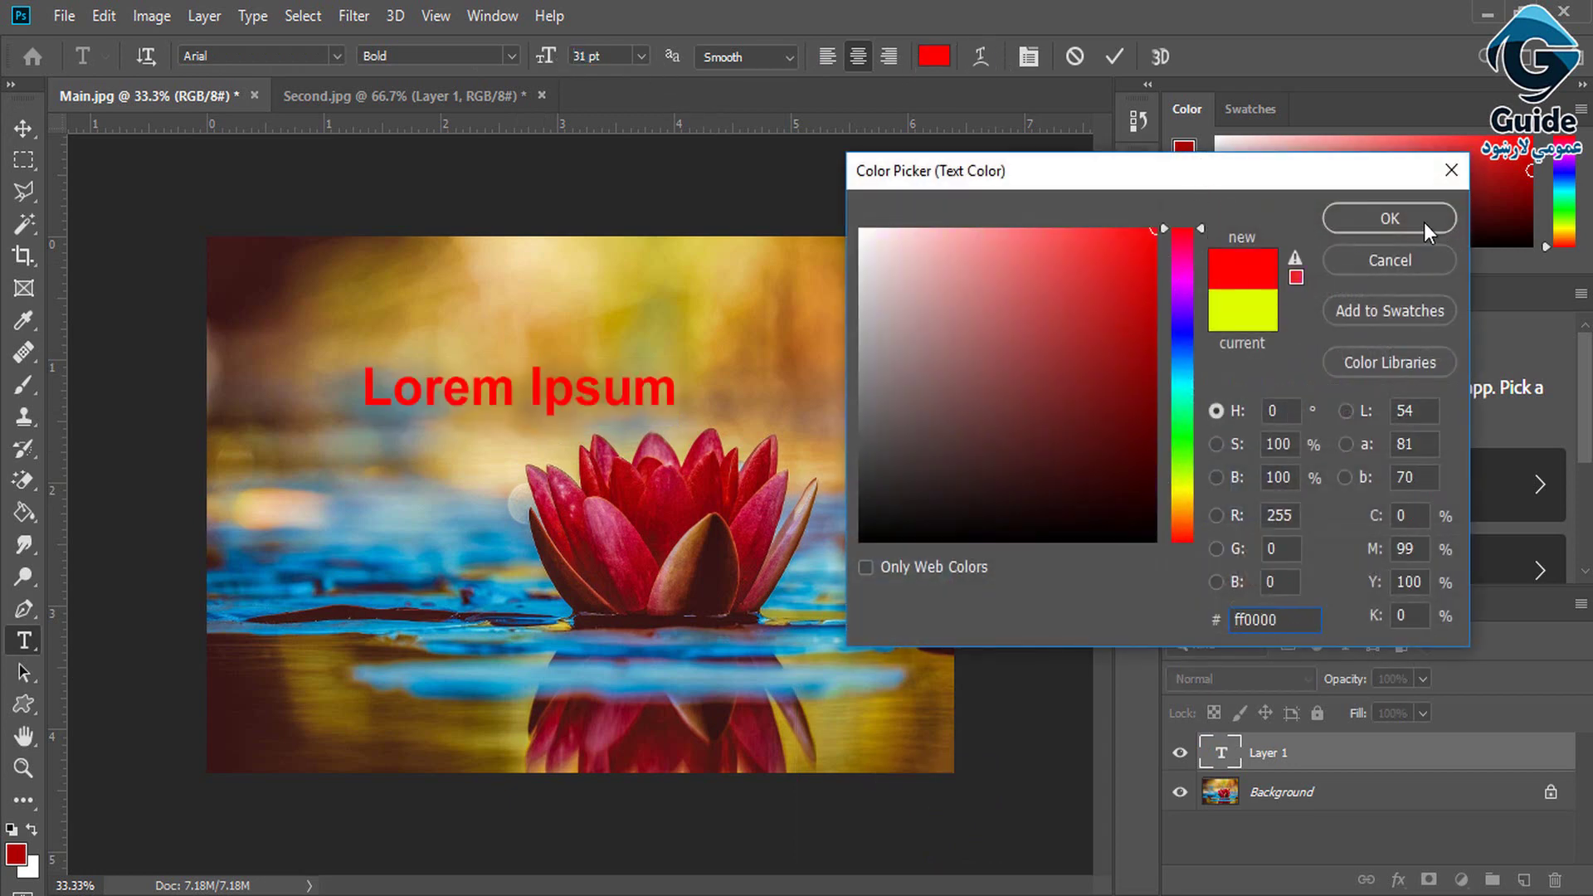
pyautogui.click(1416, 221)
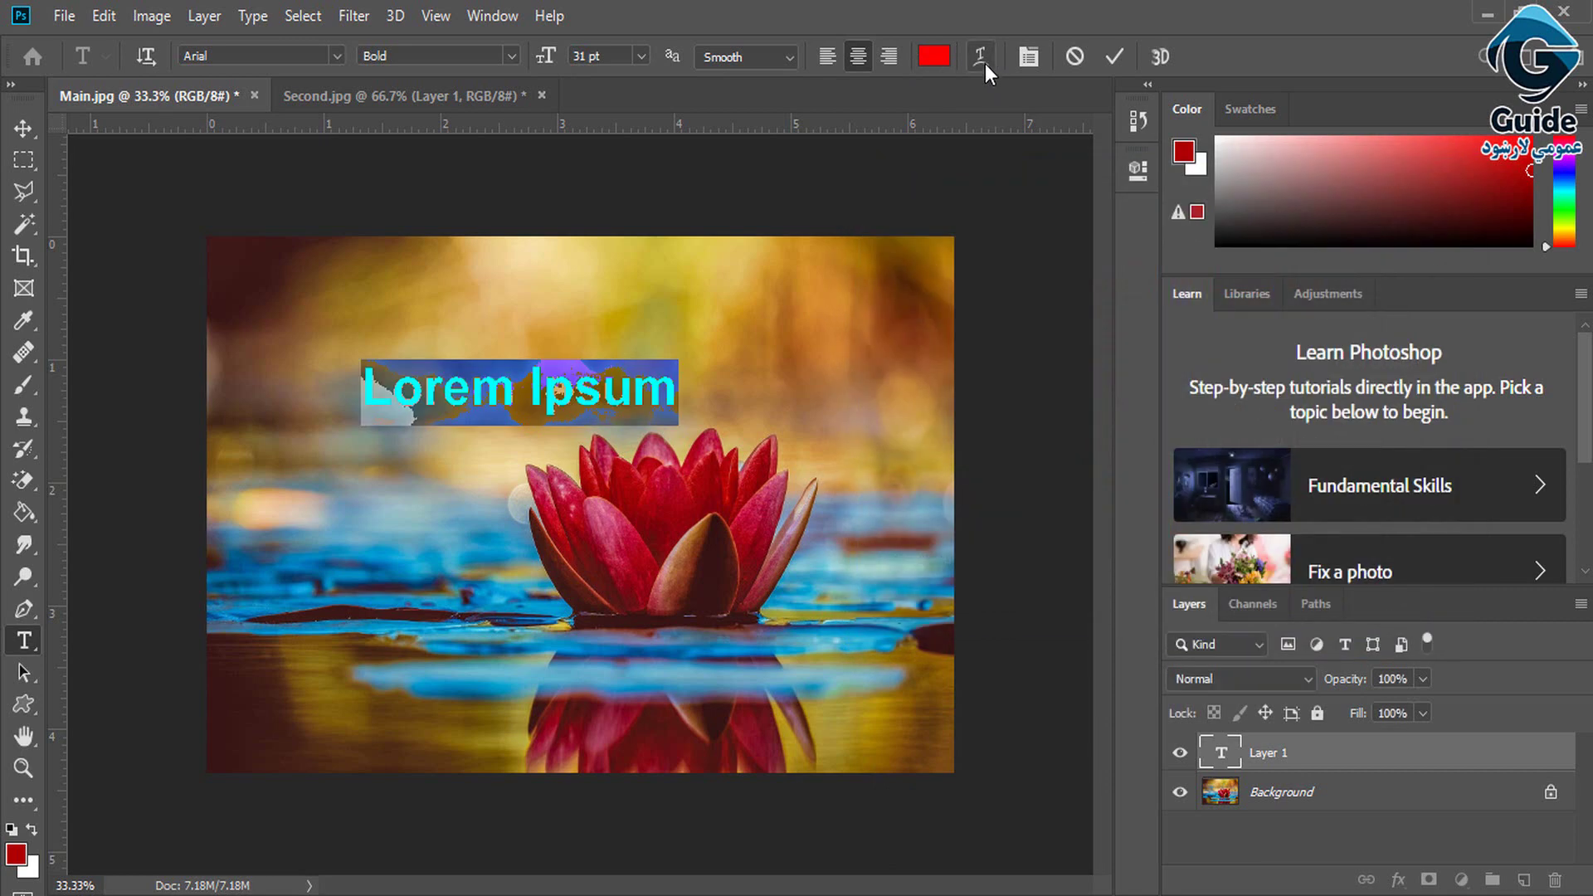
# - Warp the Lorem Ipsum text with the horizontal Arc style
pyautogui.click(981, 58)
pyautogui.moveTo(850, 162); pyautogui.dragTo(1109, 140)
pyautogui.click(997, 172)
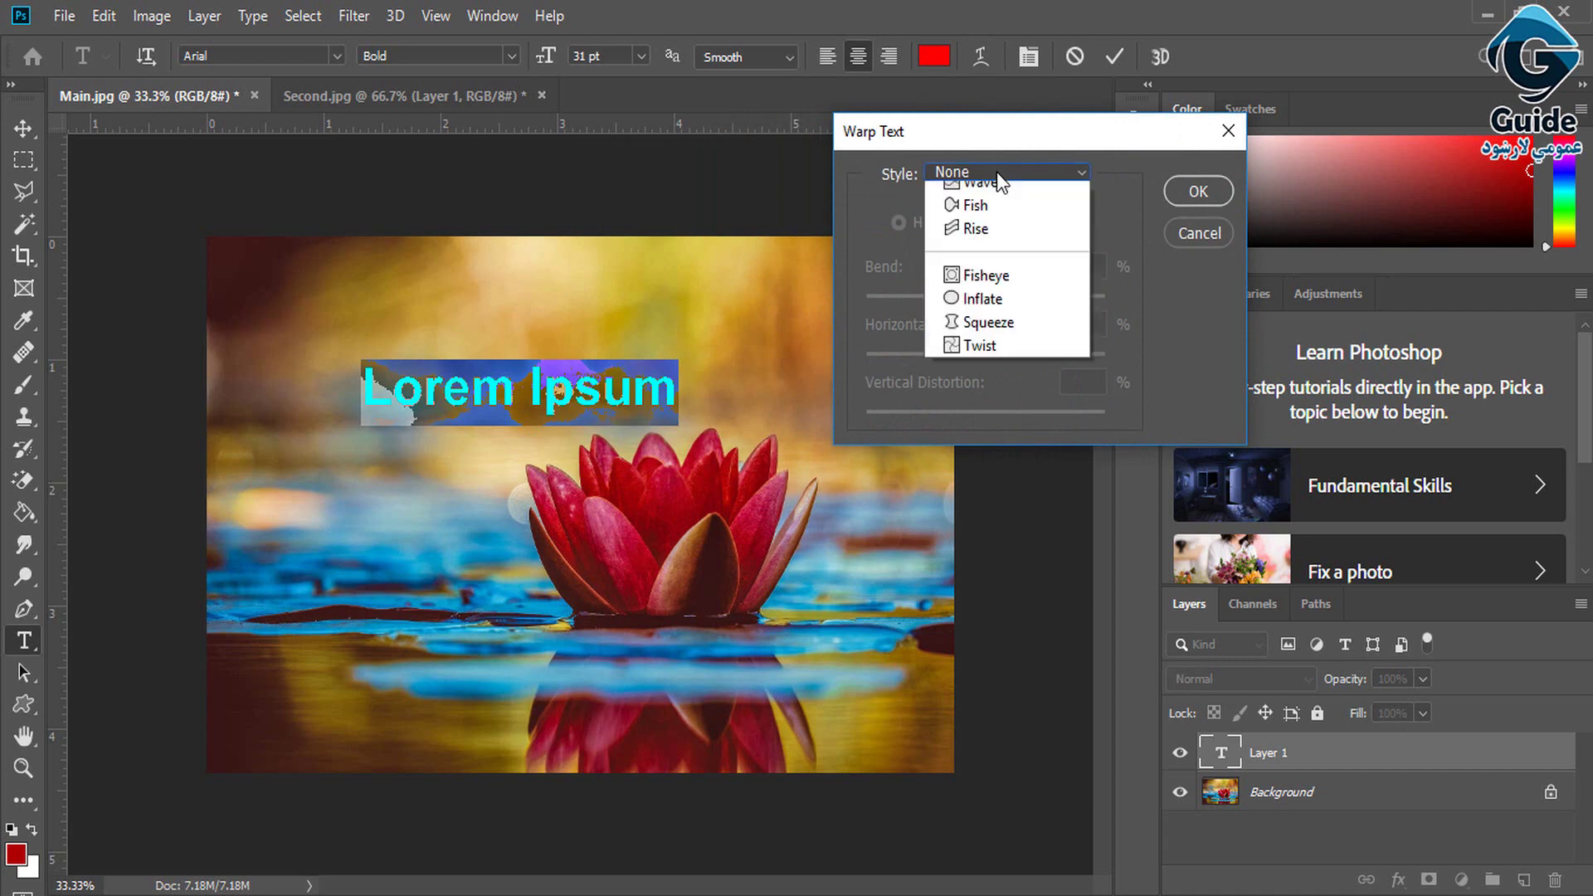
pyautogui.click(982, 242)
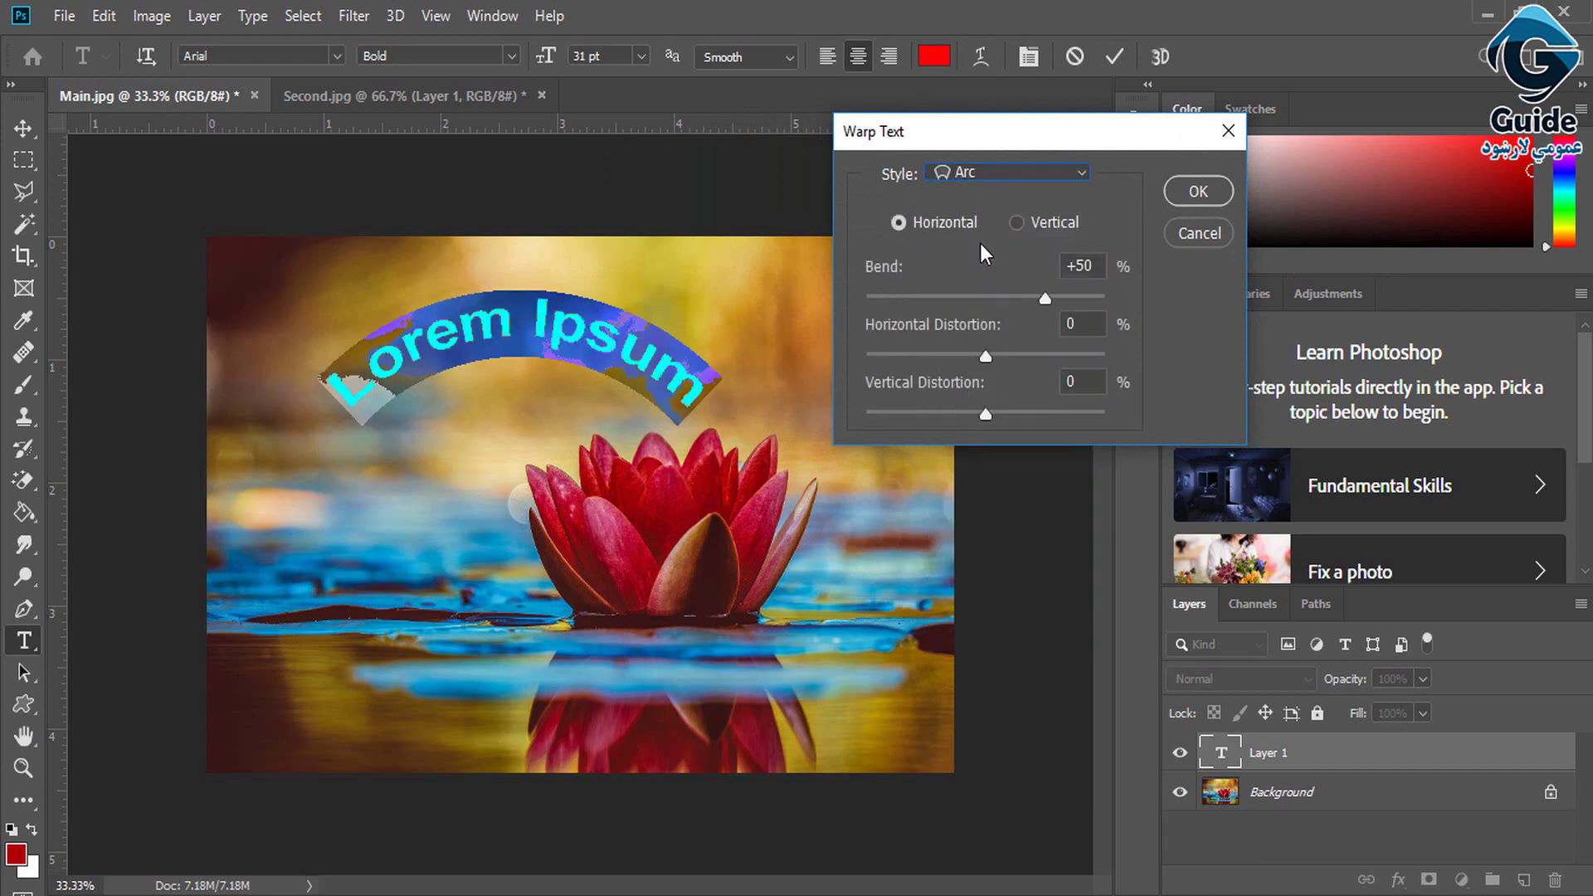
# - Try the Flag and Fish warp styles on the text
pyautogui.click(962, 173)
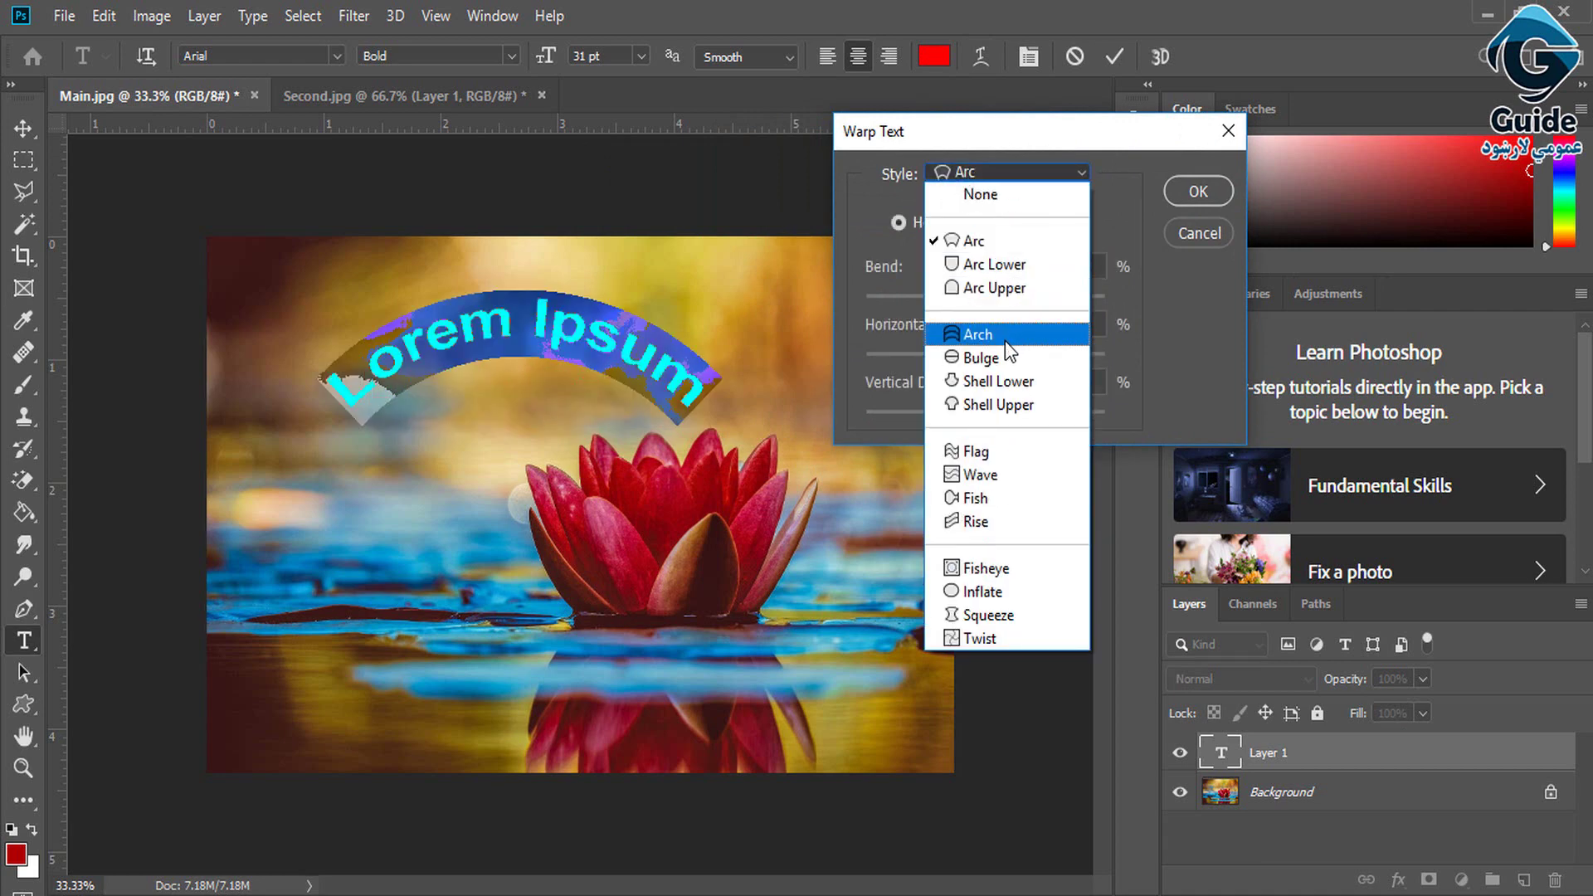
pyautogui.click(992, 452)
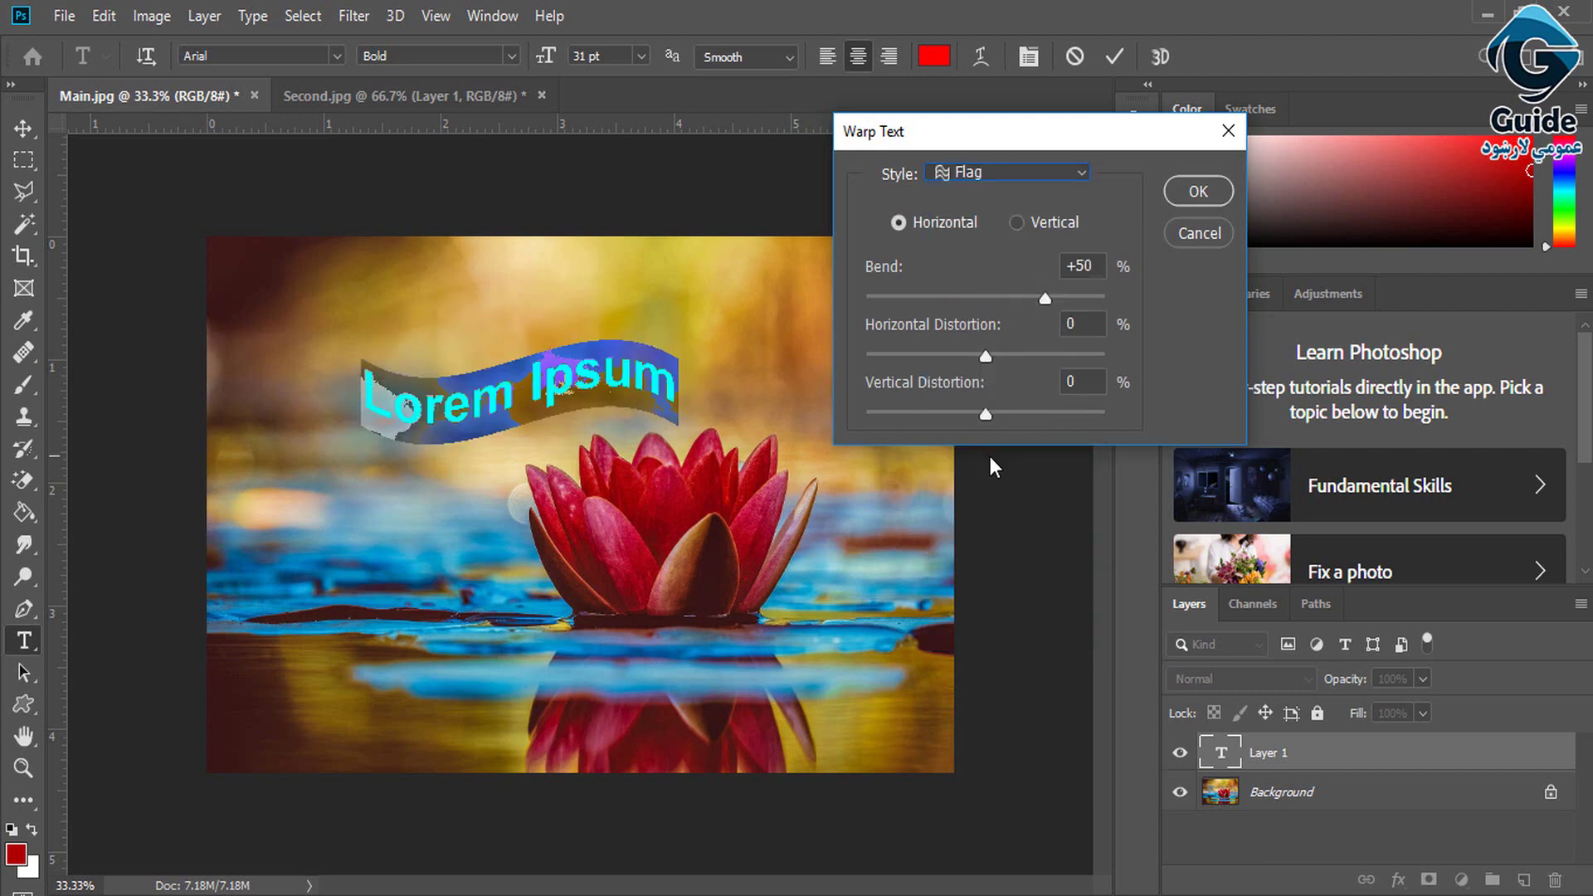
pyautogui.click(968, 173)
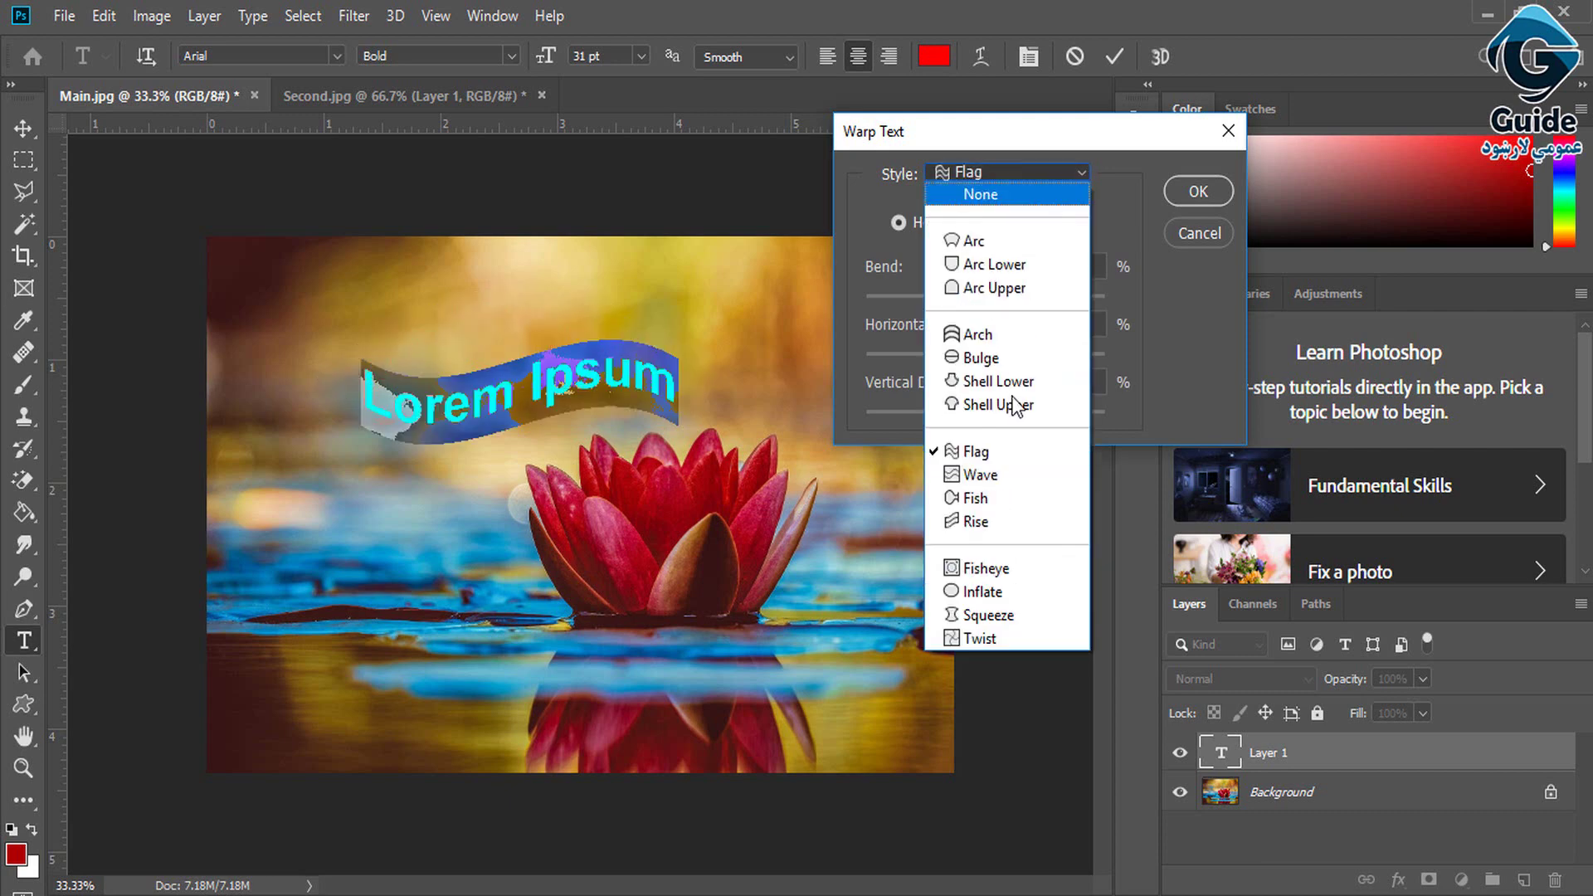
pyautogui.click(1018, 502)
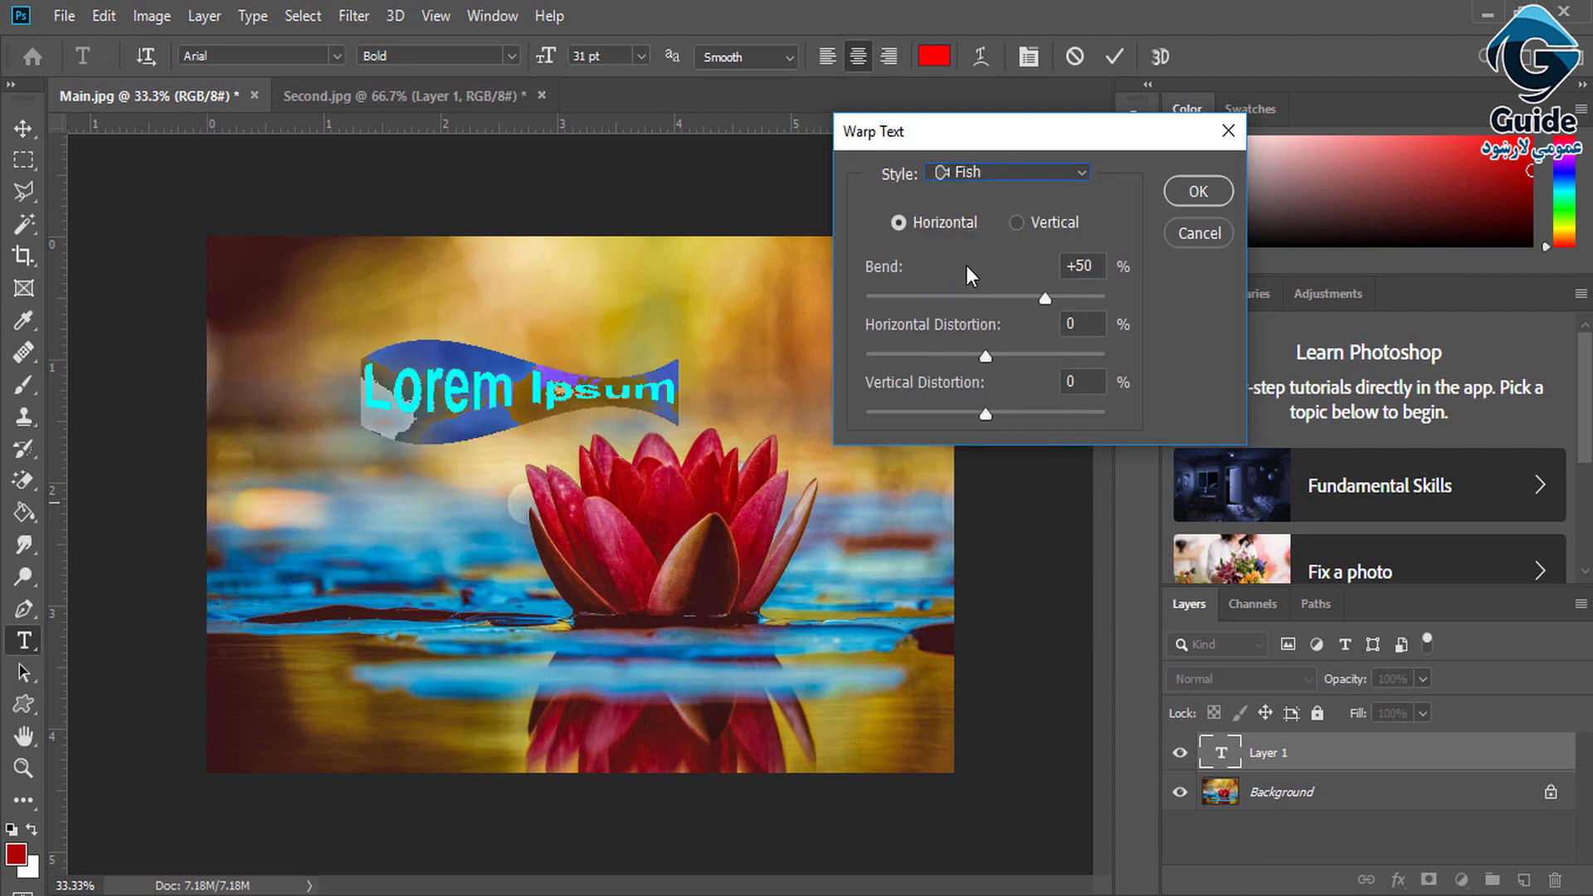
# - Apply an Arc warp with -25% bend, -73% horizontal and -2% vertical distortion, and move the text up near the image's upper edge
pyautogui.click(977, 177)
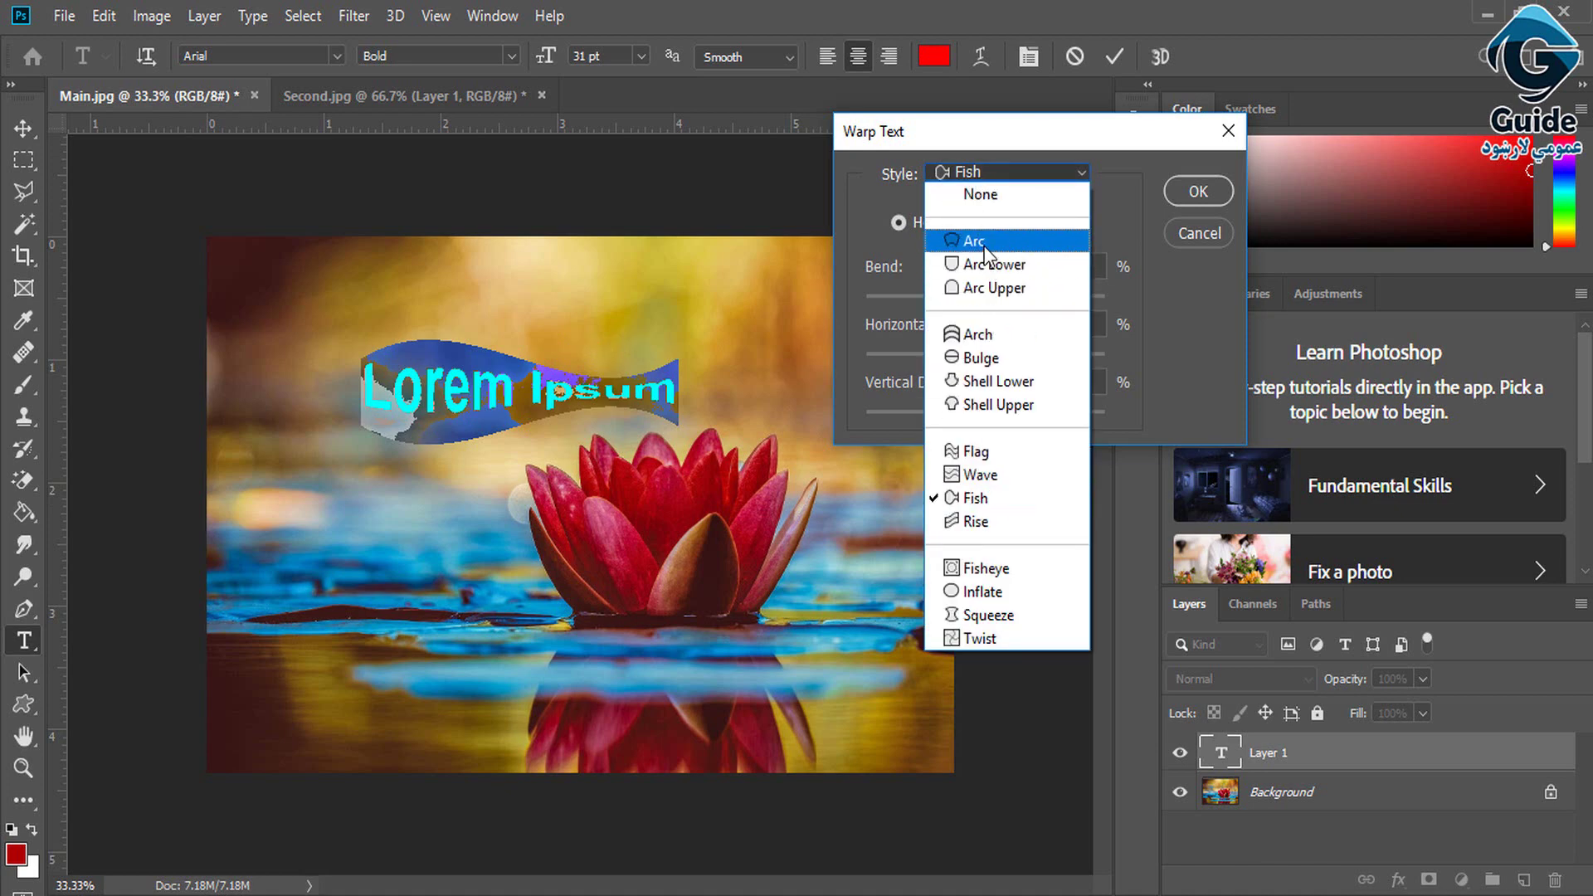
pyautogui.click(986, 242)
pyautogui.moveTo(1041, 295); pyautogui.dragTo(955, 297)
pyautogui.moveTo(985, 356); pyautogui.dragTo(898, 367)
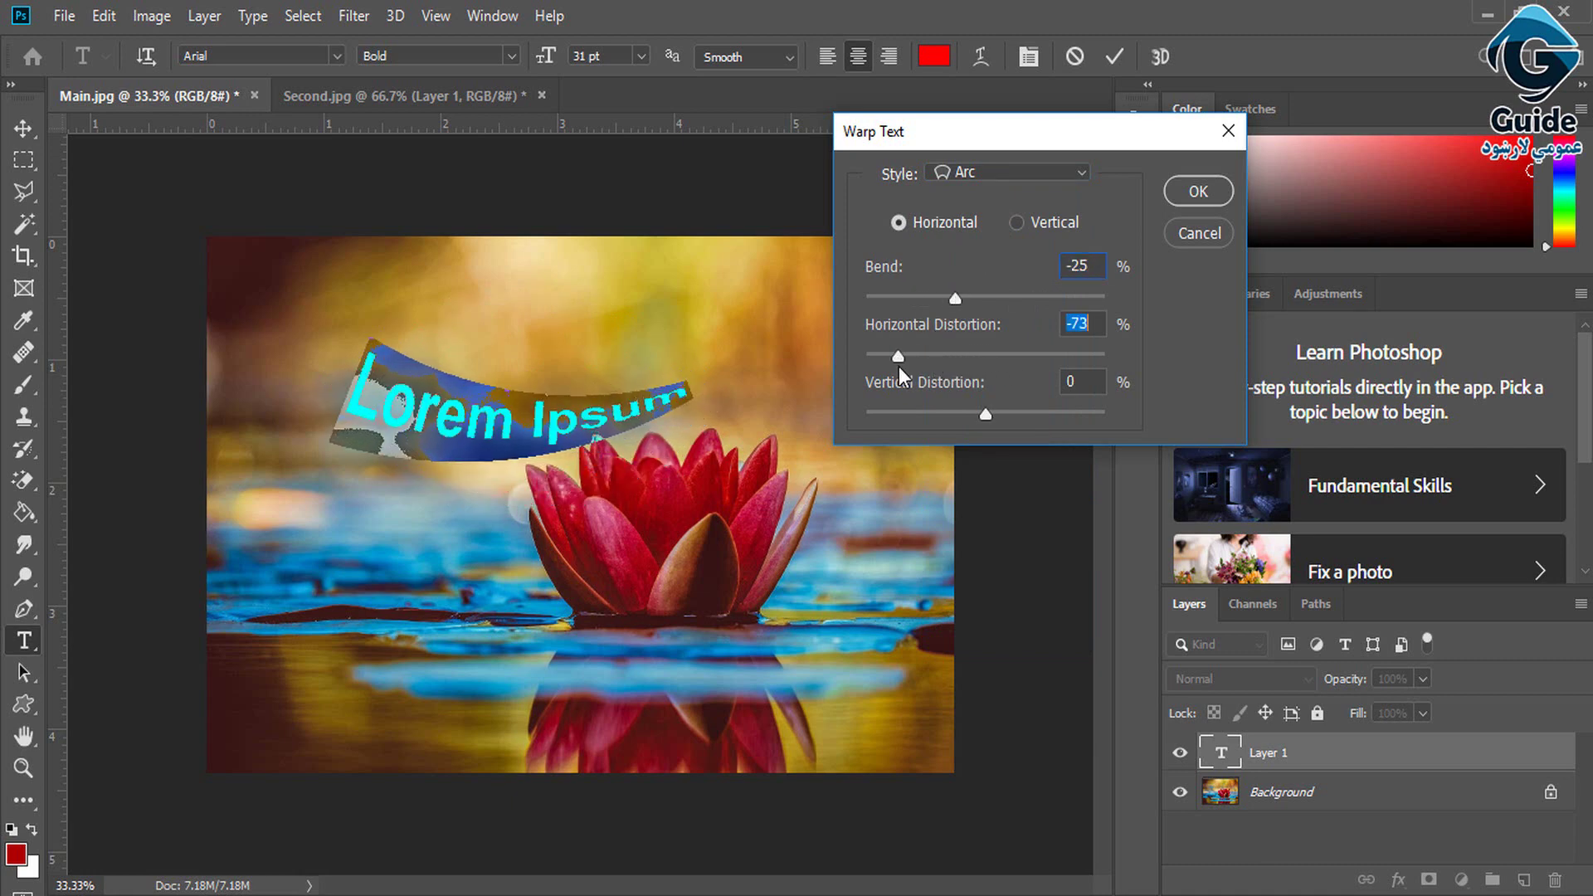
pyautogui.moveTo(984, 427)
pyautogui.mouseDown()
pyautogui.moveTo(1034, 408)
pyautogui.moveTo(954, 417)
pyautogui.moveTo(982, 415)
pyautogui.mouseUp()
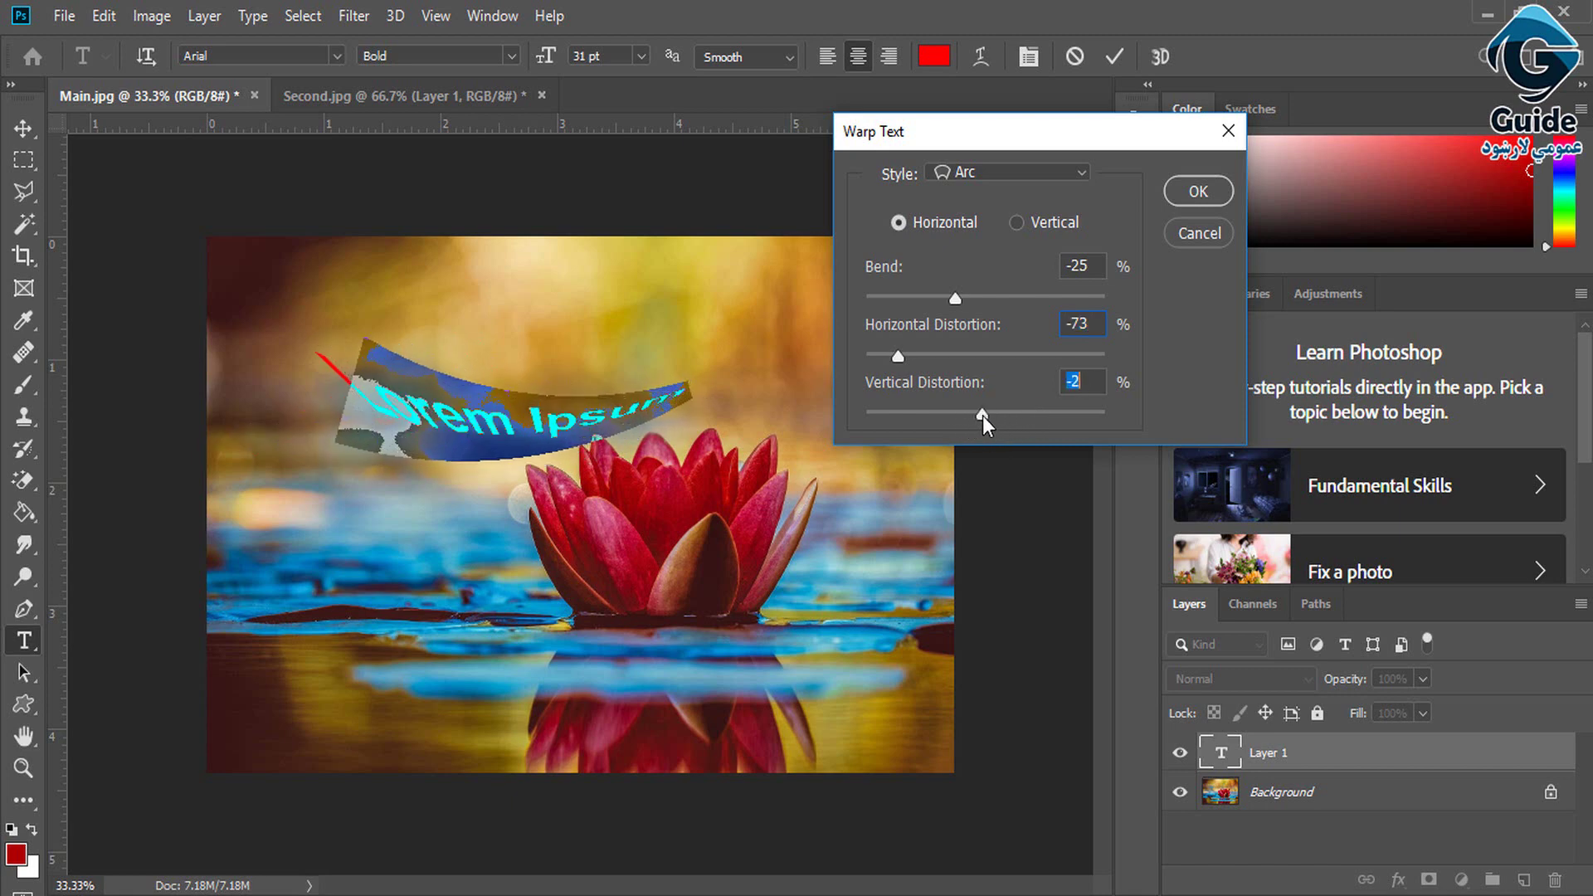
pyautogui.click(1198, 192)
pyautogui.click(23, 127)
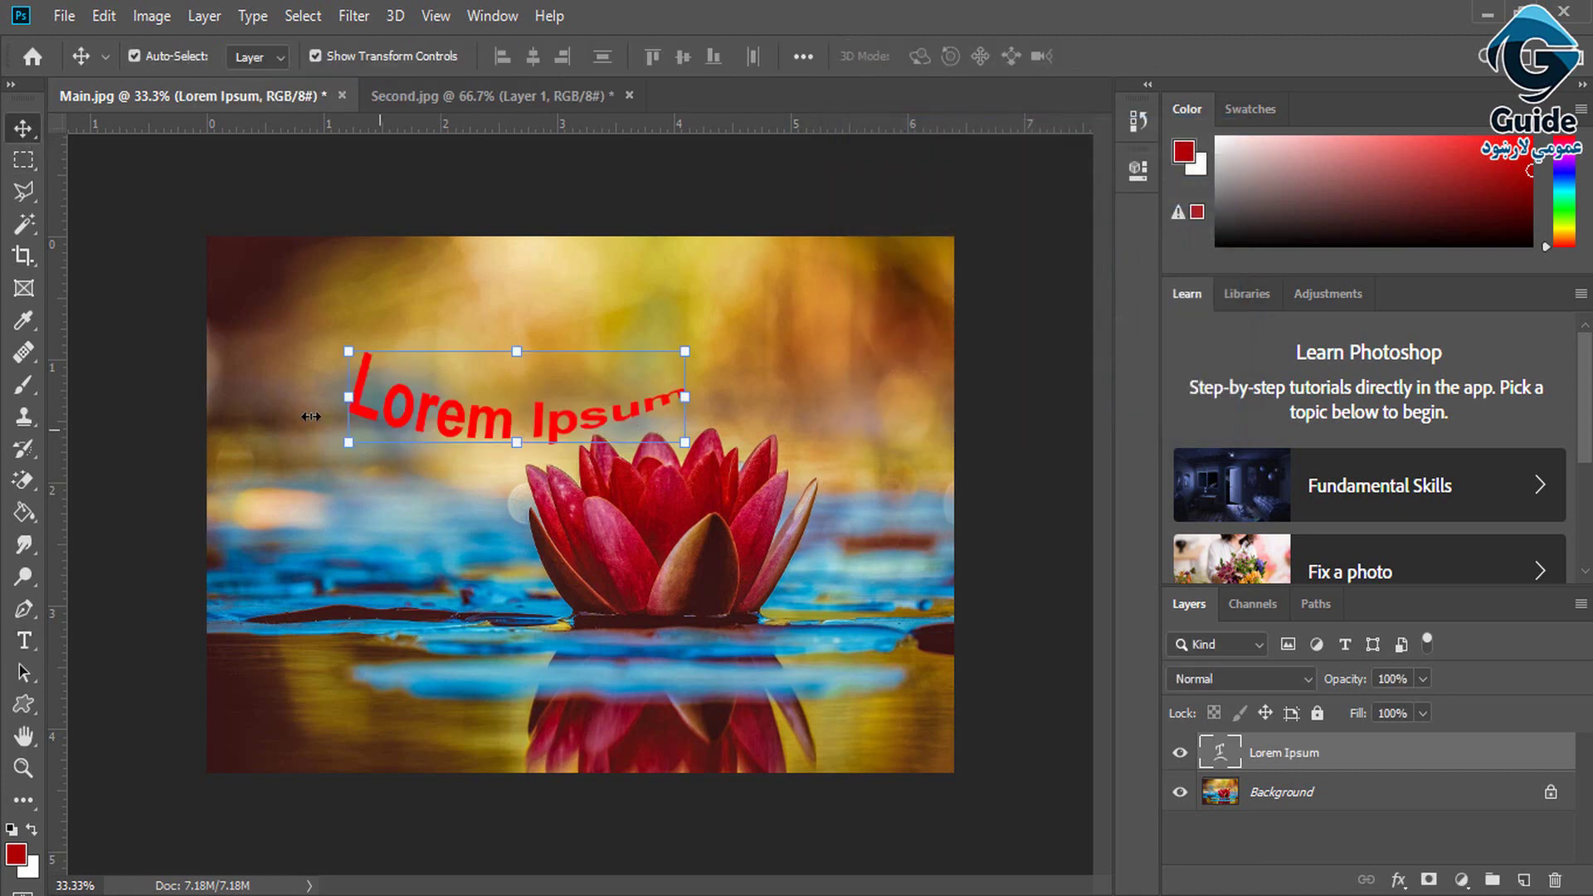
pyautogui.moveTo(415, 410); pyautogui.dragTo(390, 328)
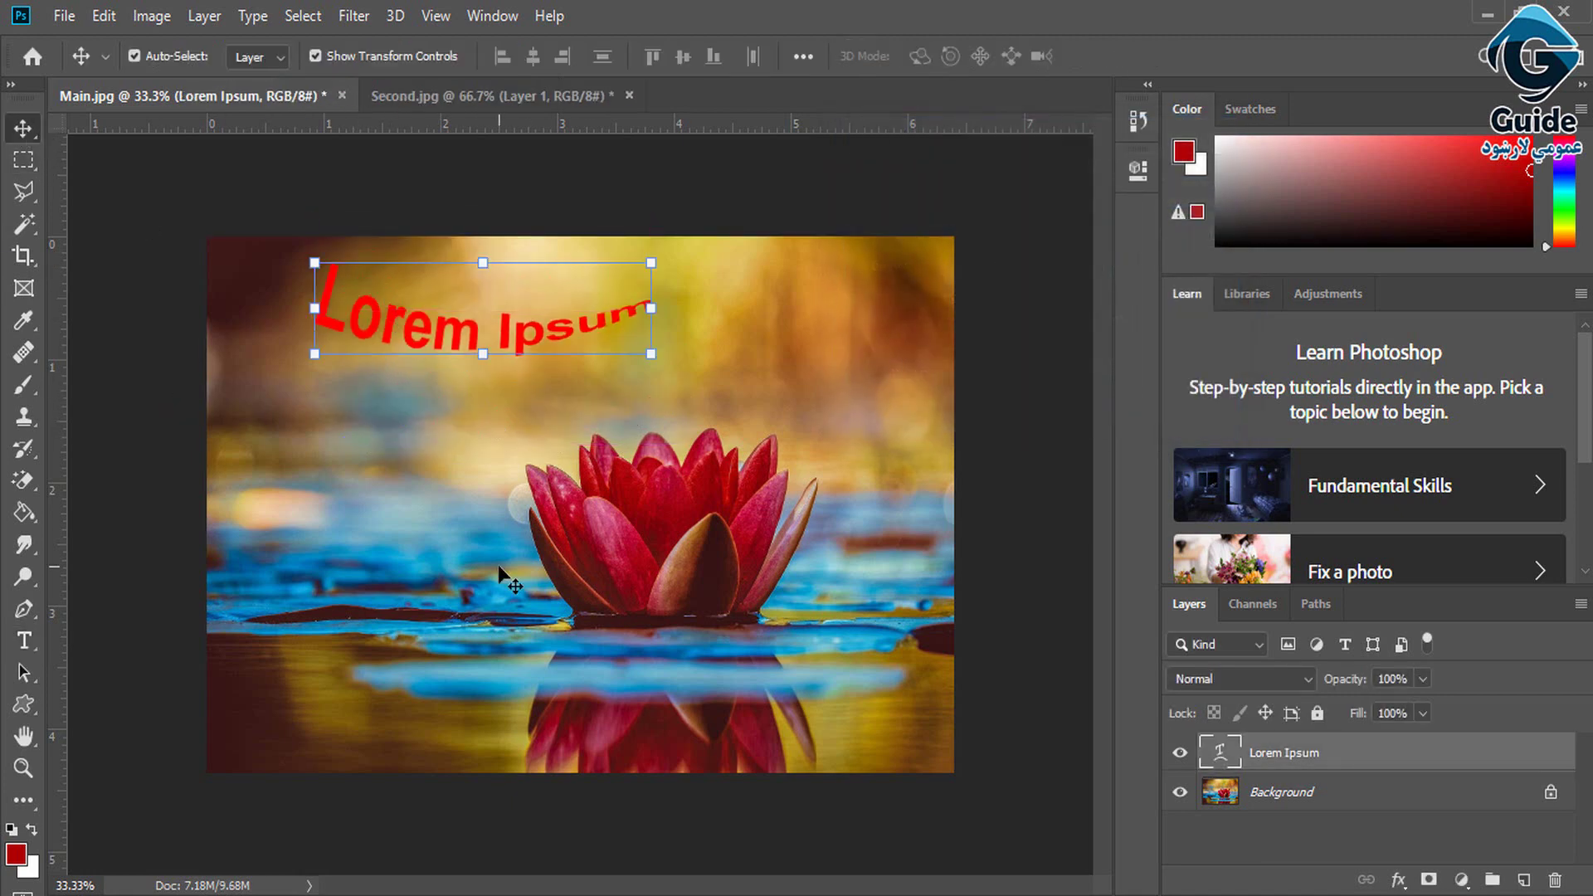
# - Set the warped text in all caps with a tracking of 420
pyautogui.click(24, 641)
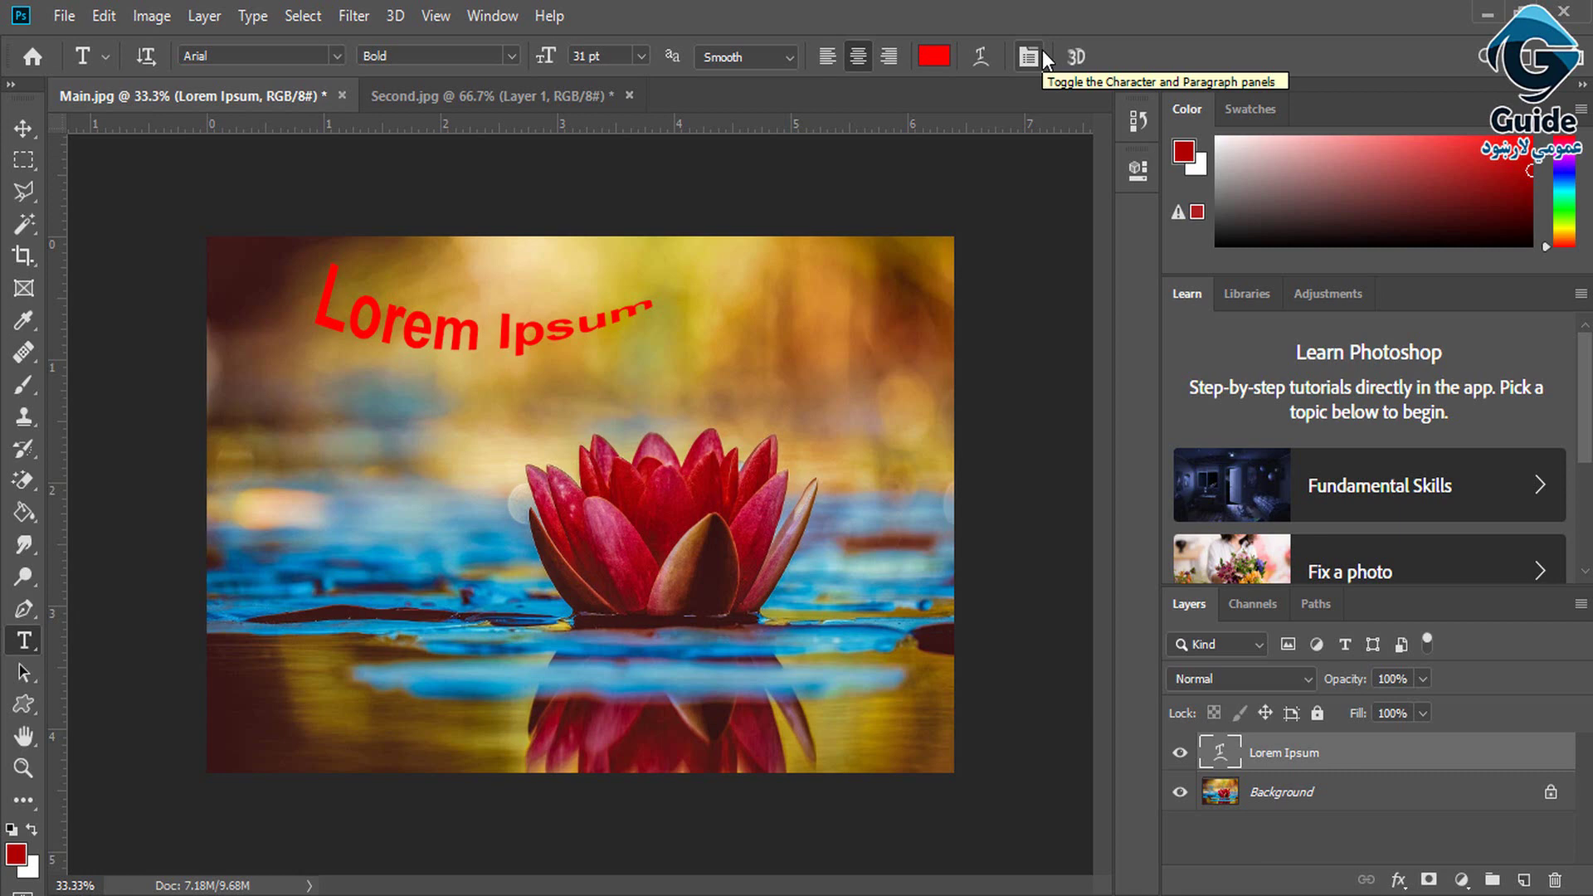
pyautogui.click(1043, 51)
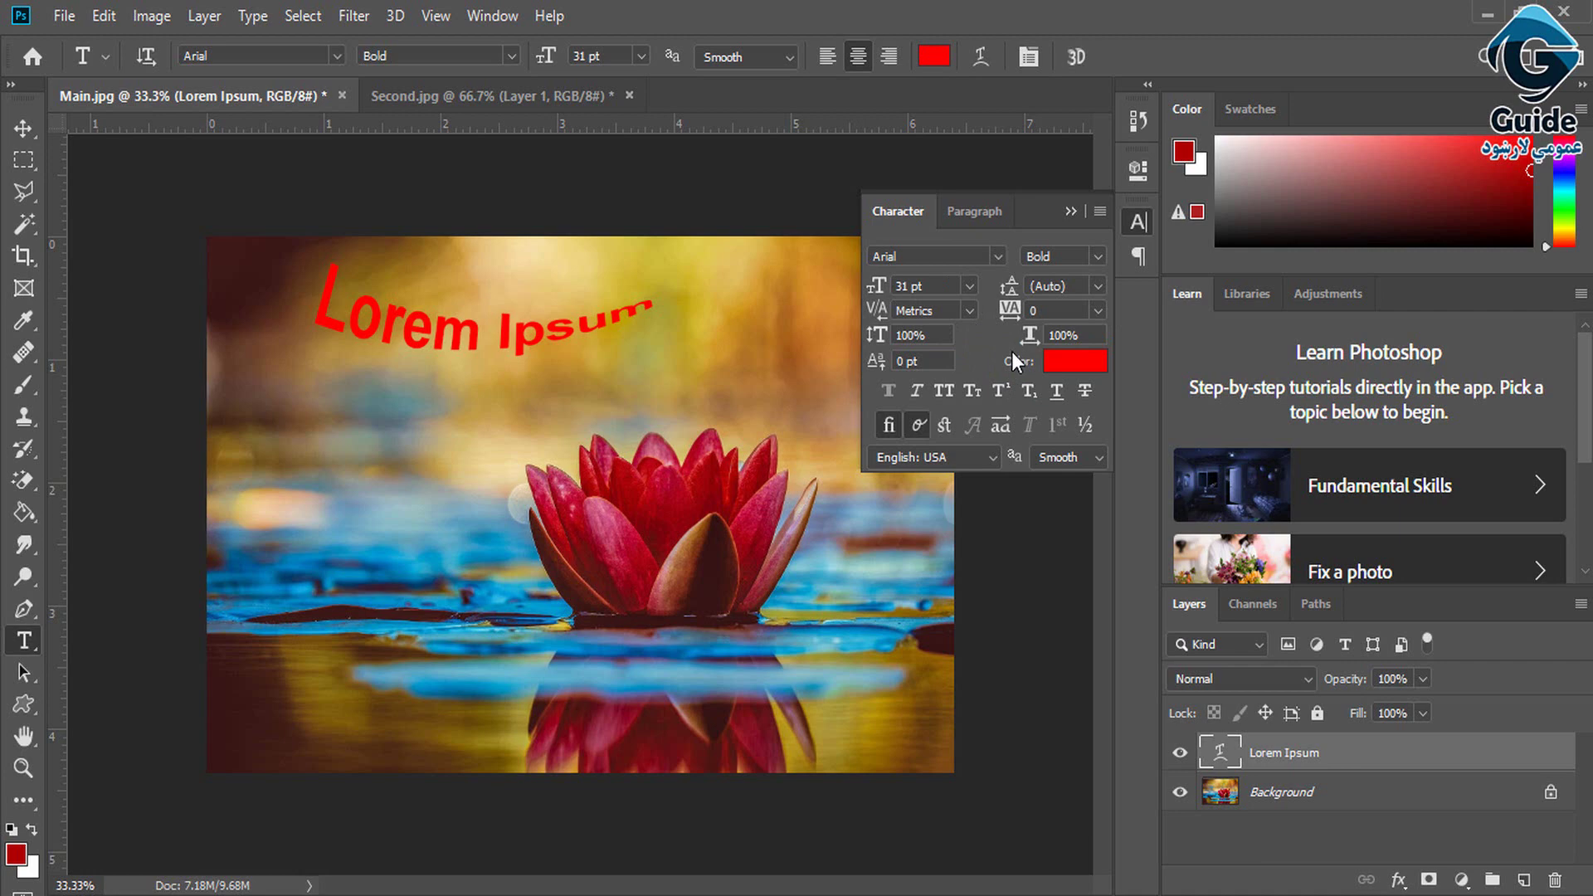
pyautogui.click(941, 390)
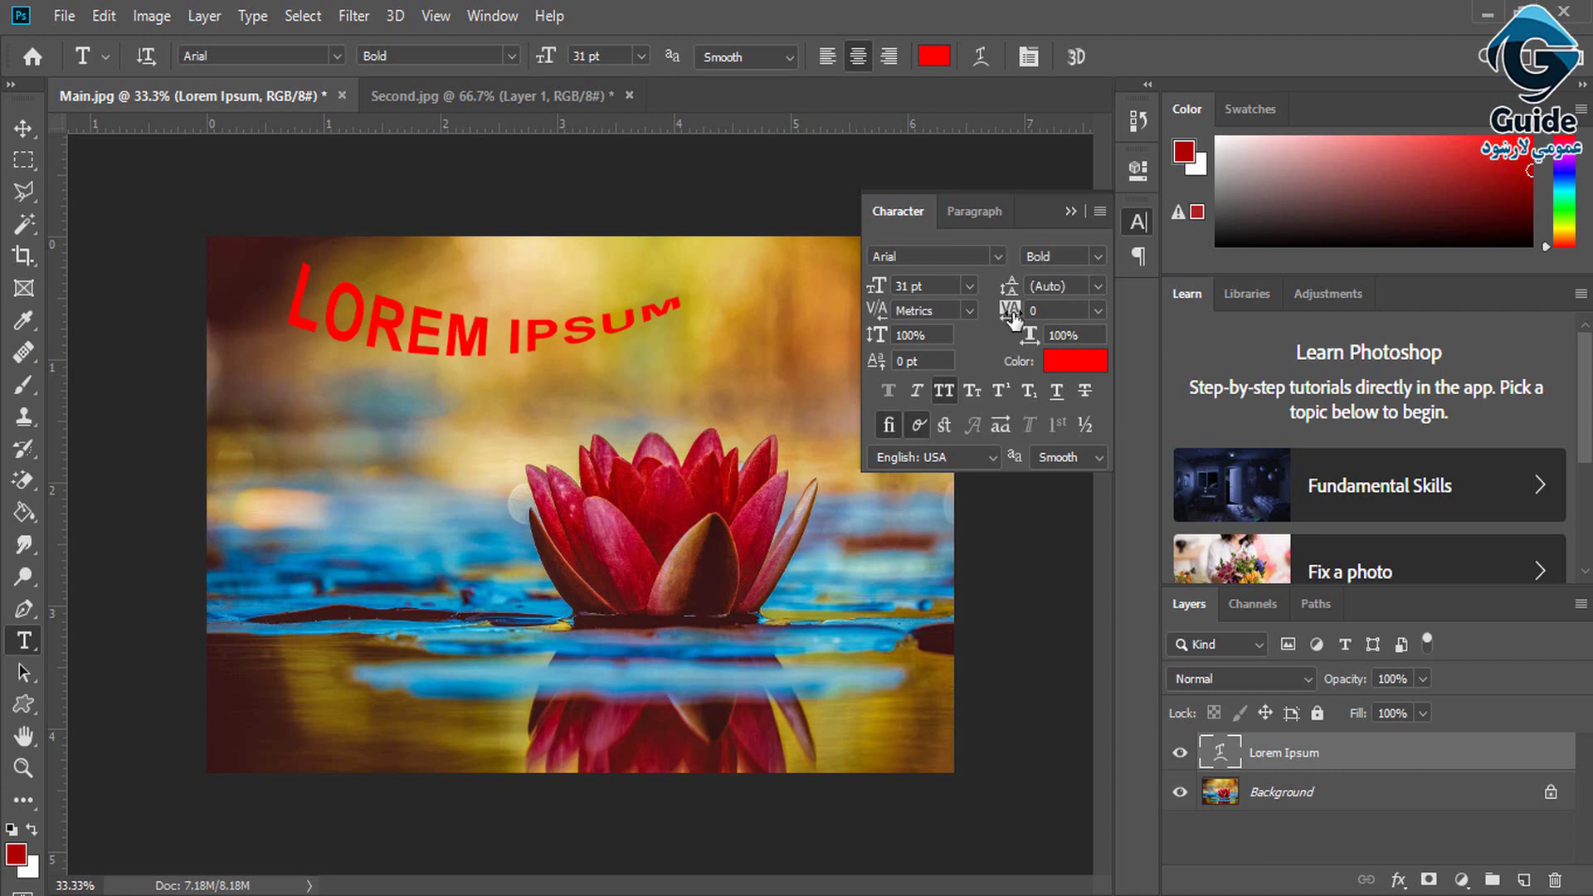
pyautogui.doubleClick(1037, 310)
pyautogui.write('420')
pyautogui.press('Return')
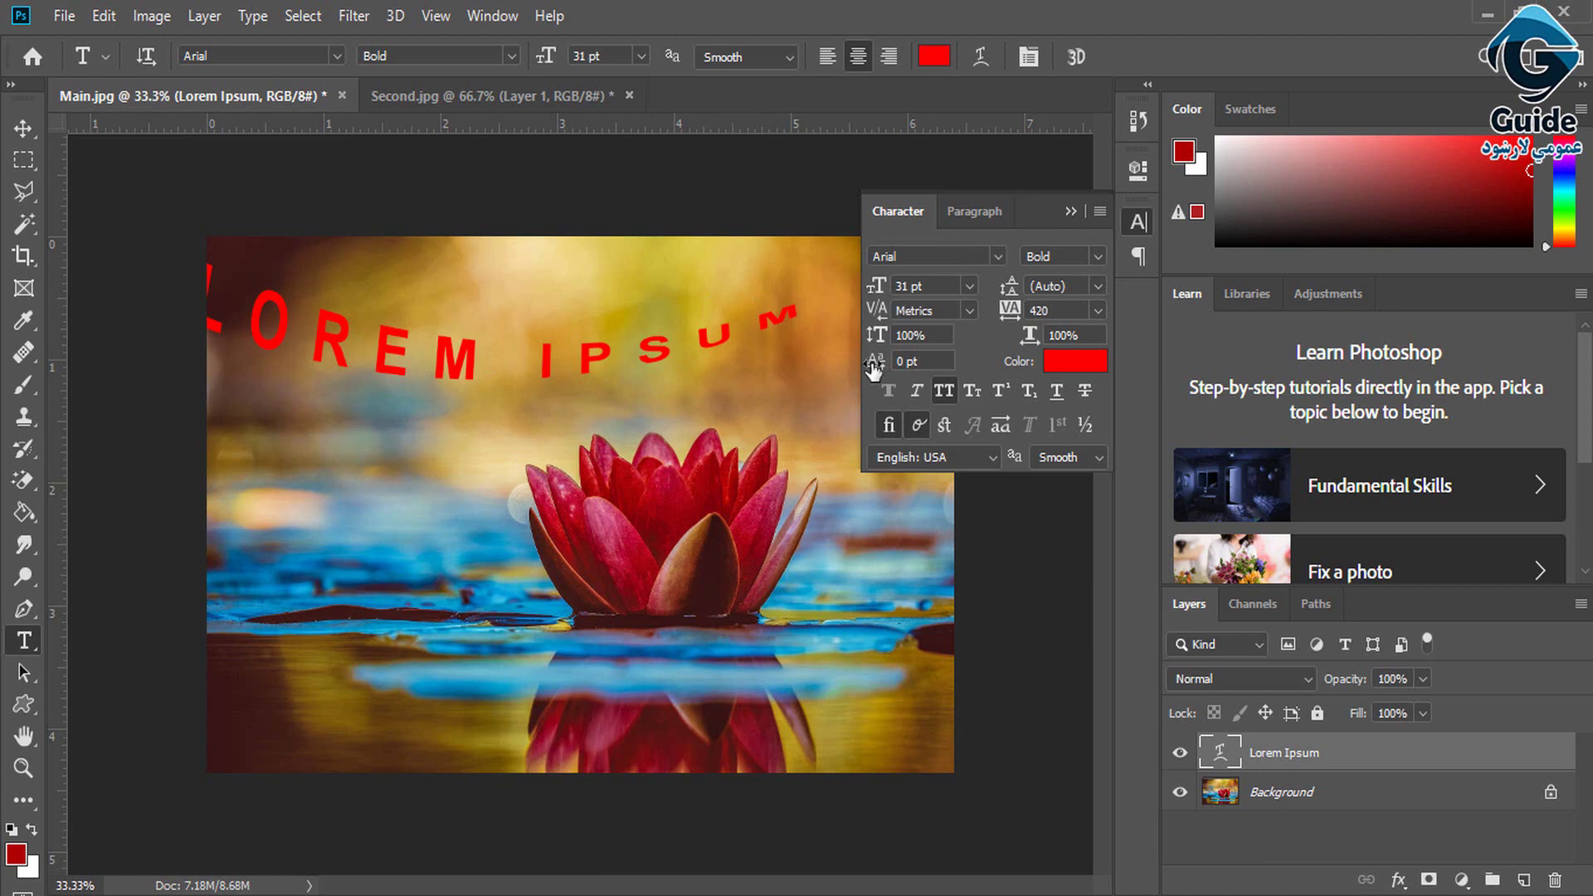
# - Set the text's baseline shift to 26 pt and vertical scale to 194%, and look over its paragraph settings
pyautogui.moveTo(877, 360); pyautogui.dragTo(902, 358)
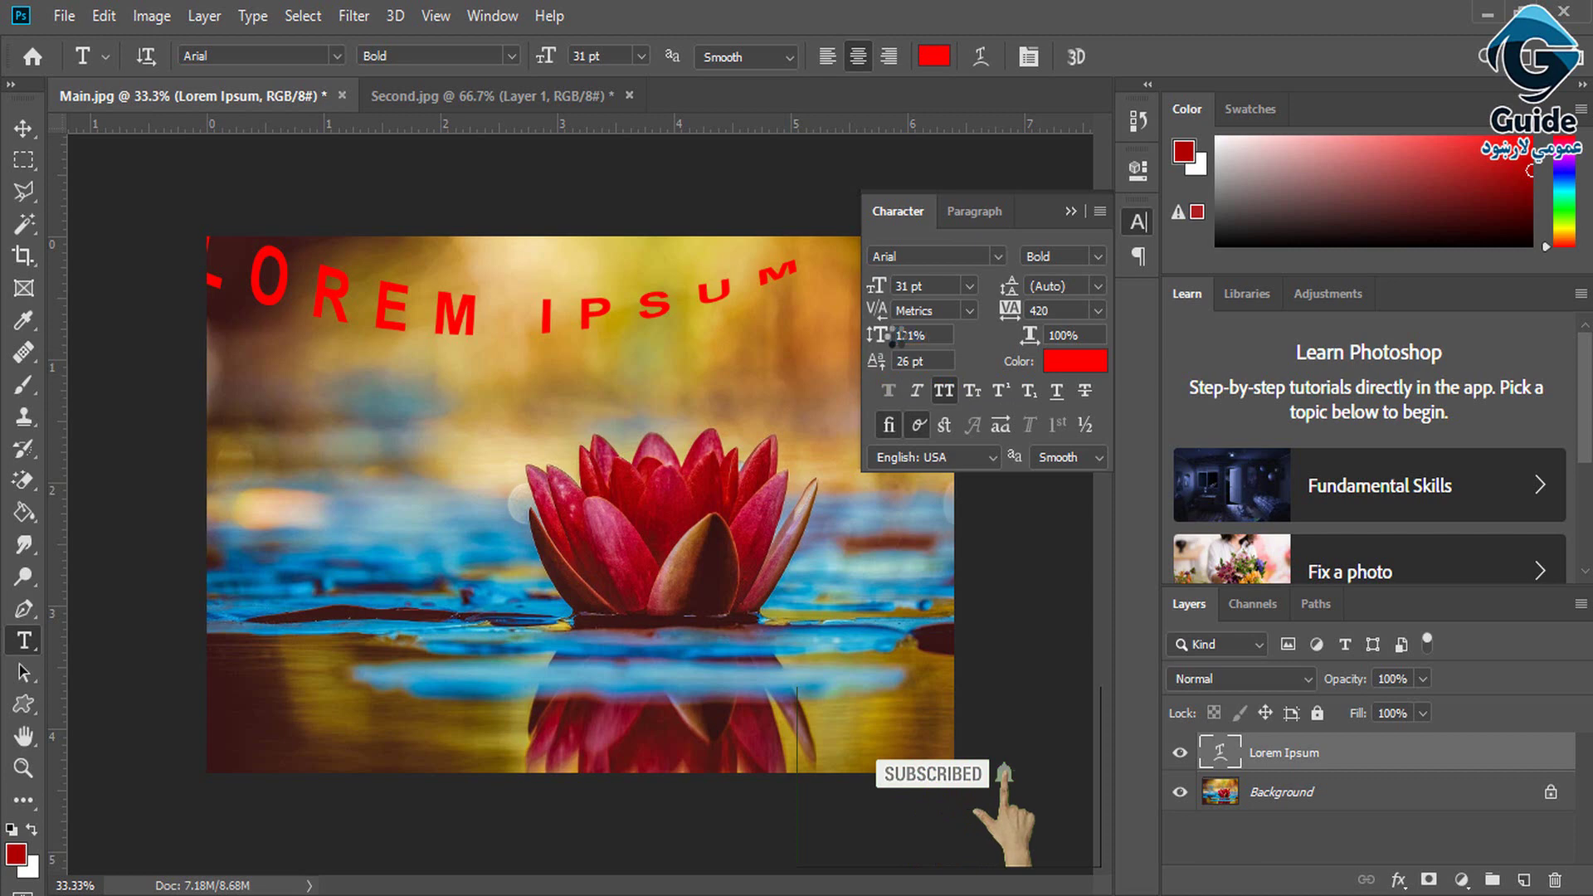
pyautogui.moveTo(895, 334); pyautogui.dragTo(956, 332)
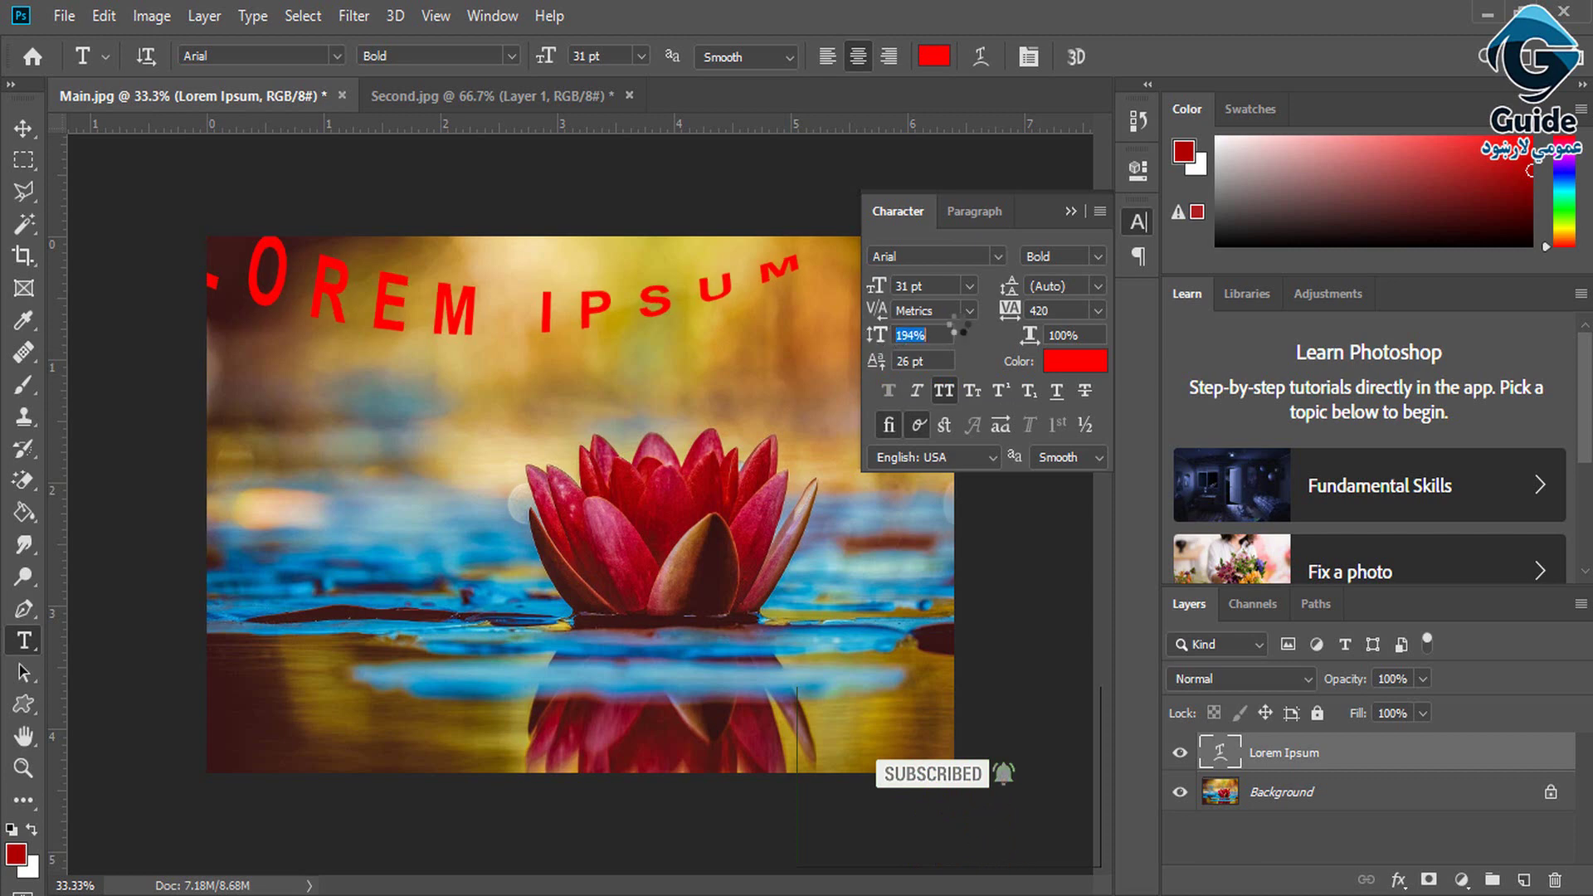
pyautogui.press('Return')
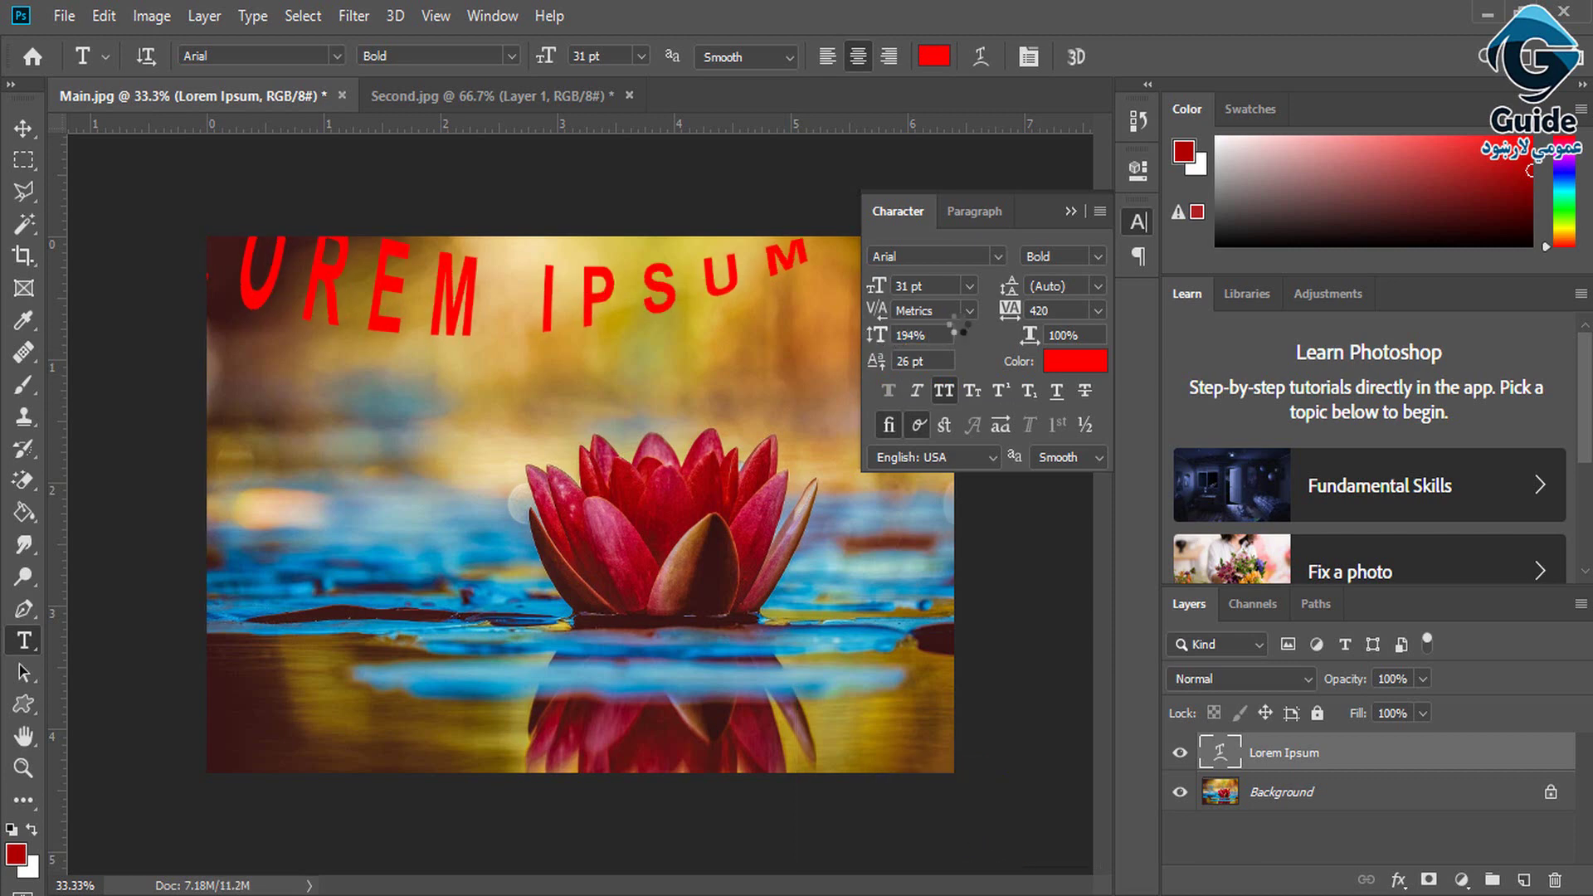
pyautogui.click(967, 212)
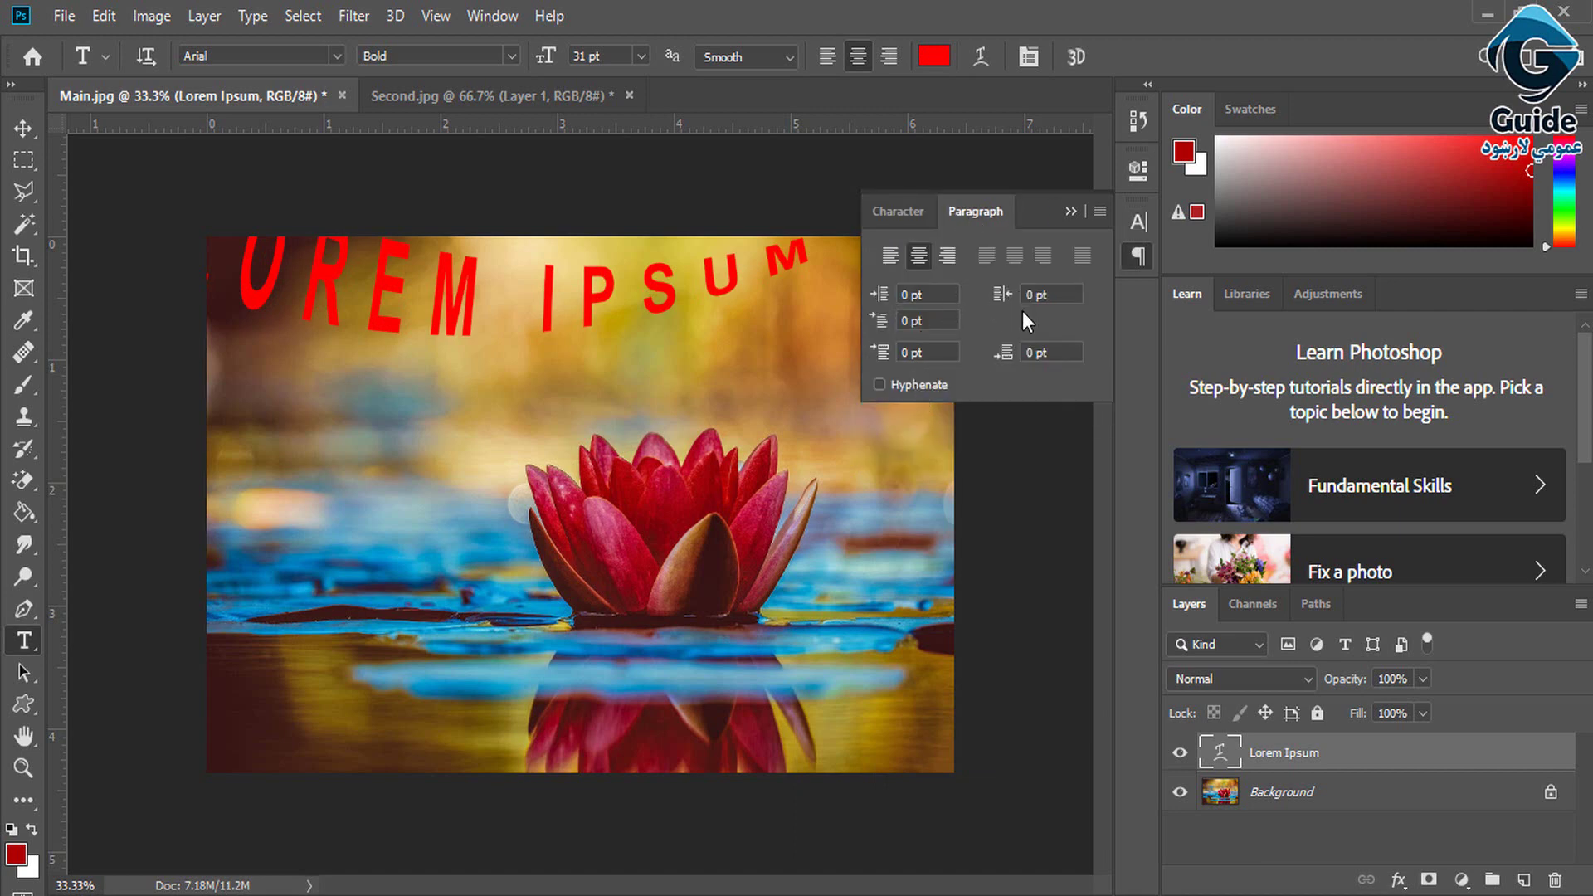
pyautogui.click(1070, 212)
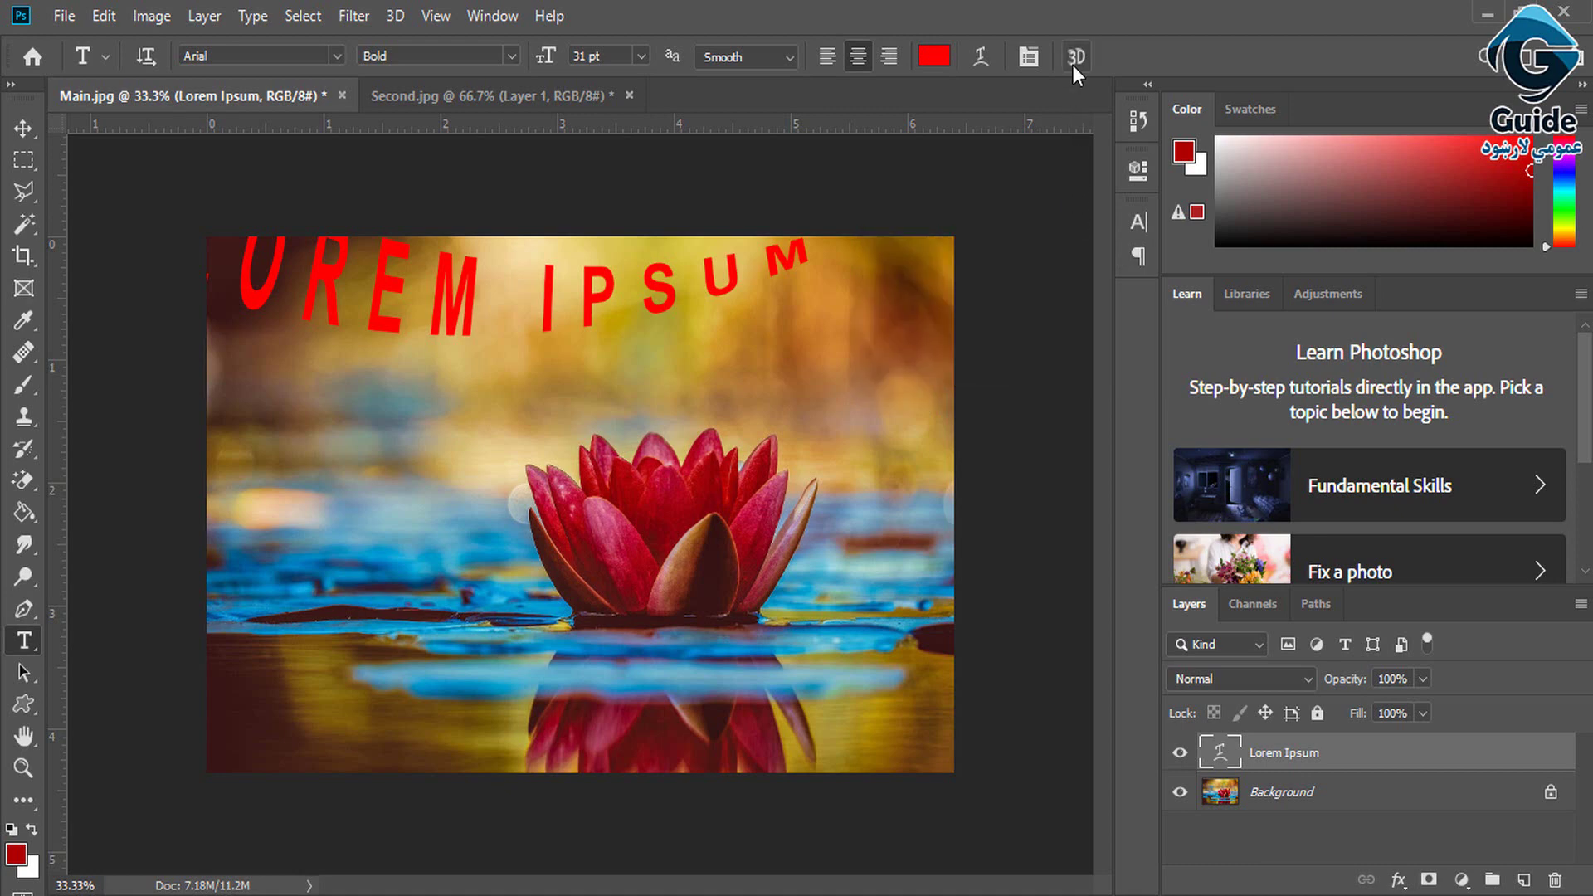